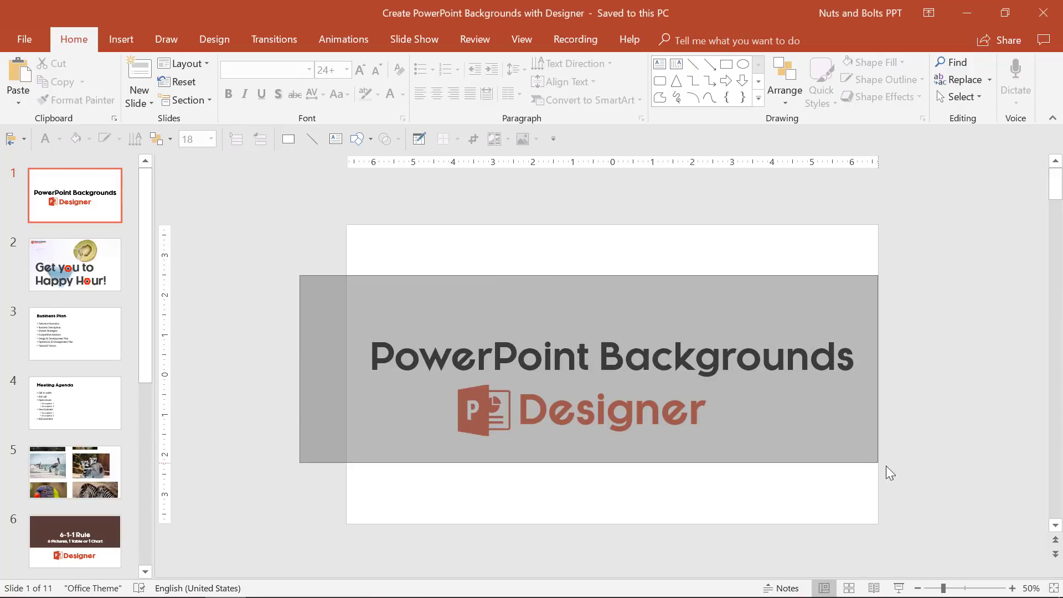
Try several Design Ideas layouts on the title slide, settling on the brown-and-grey angled one.
click(885, 456)
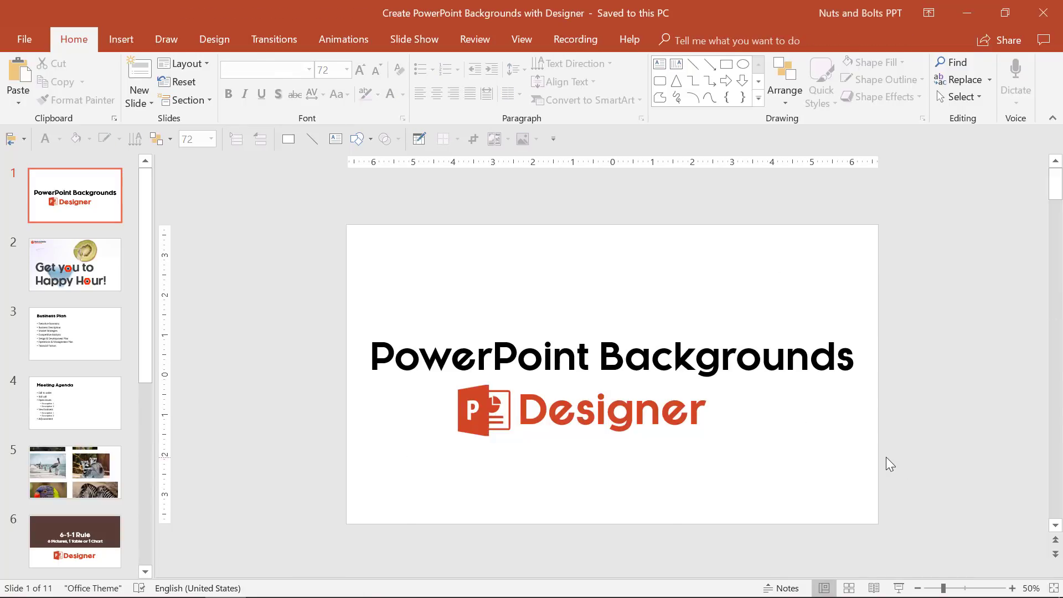
click(481, 408)
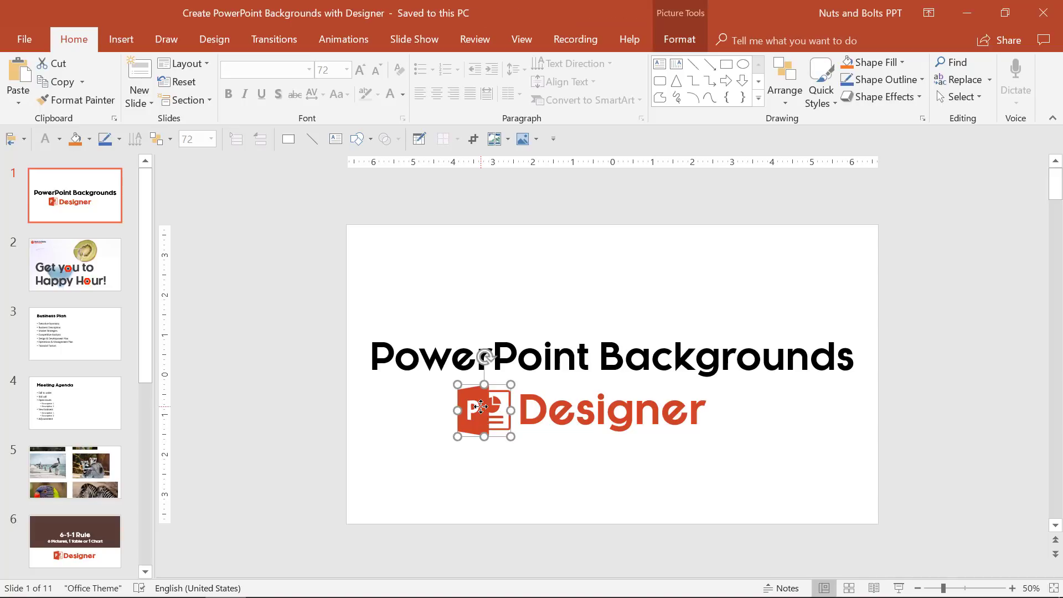
click(221, 41)
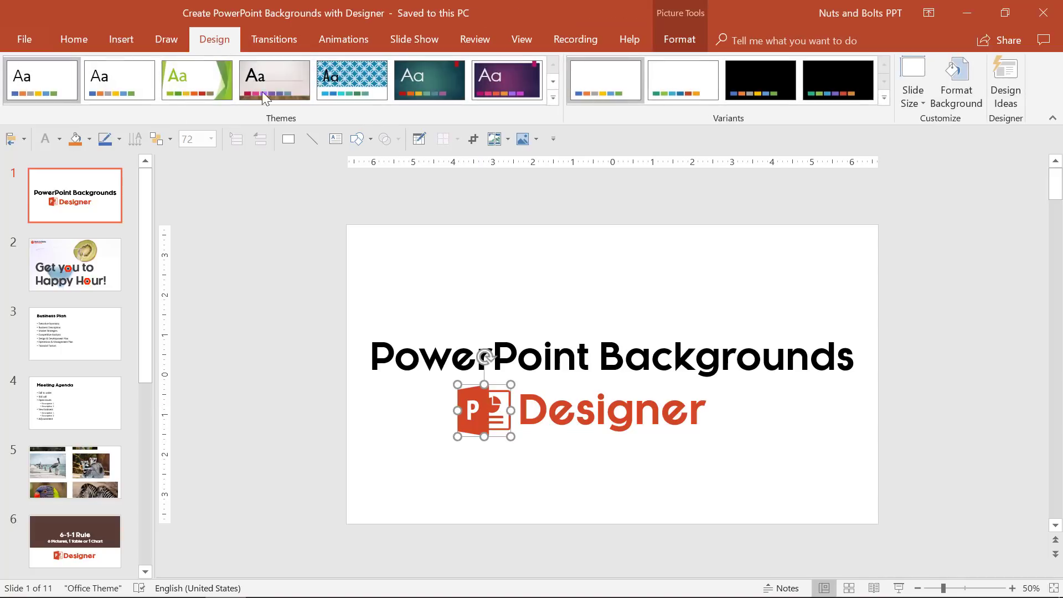
click(1006, 83)
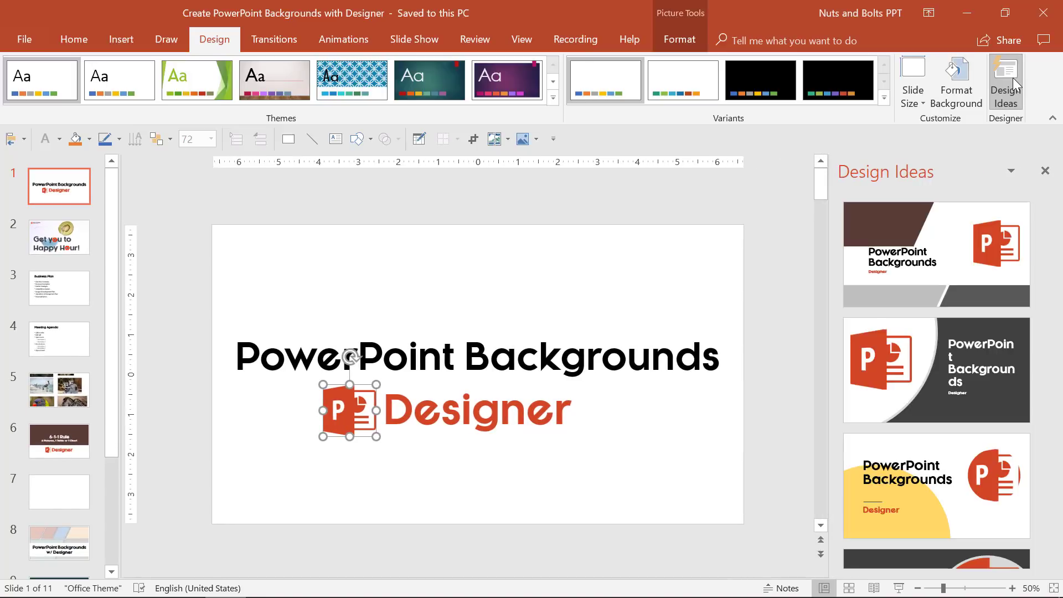
click(922, 393)
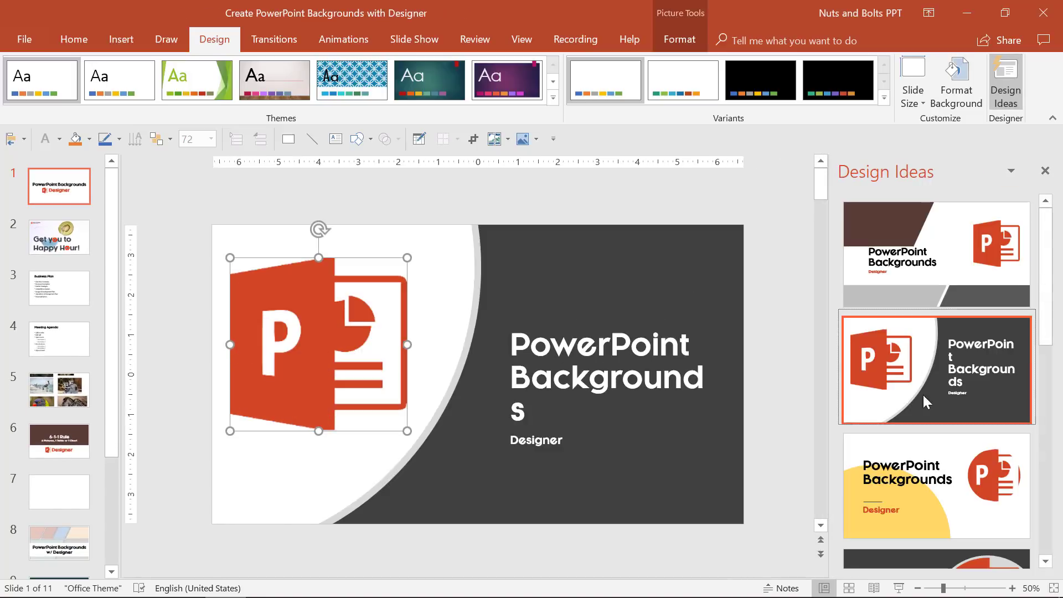
click(908, 480)
click(908, 479)
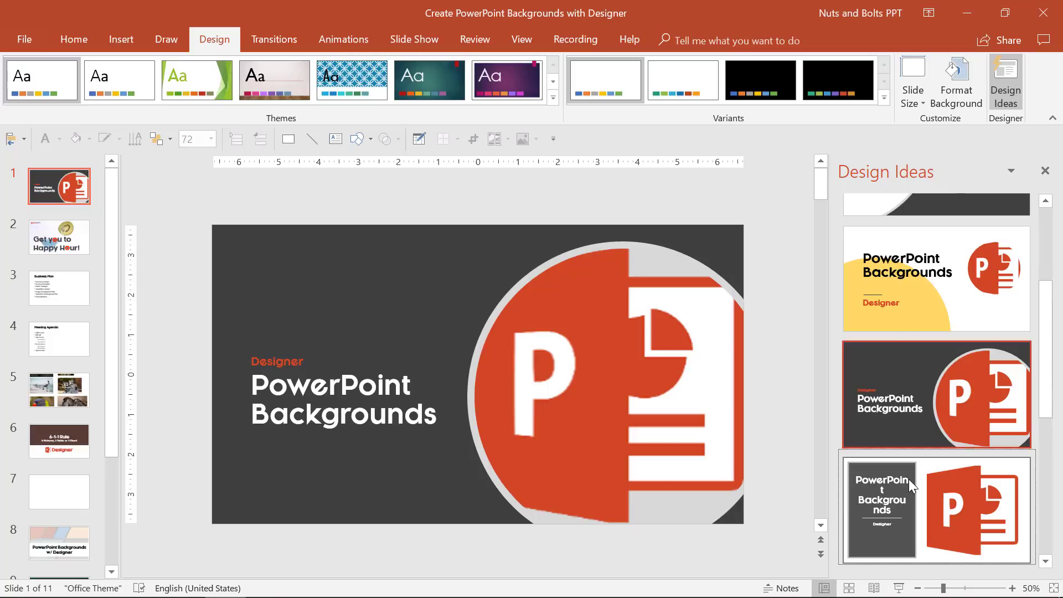
click(908, 479)
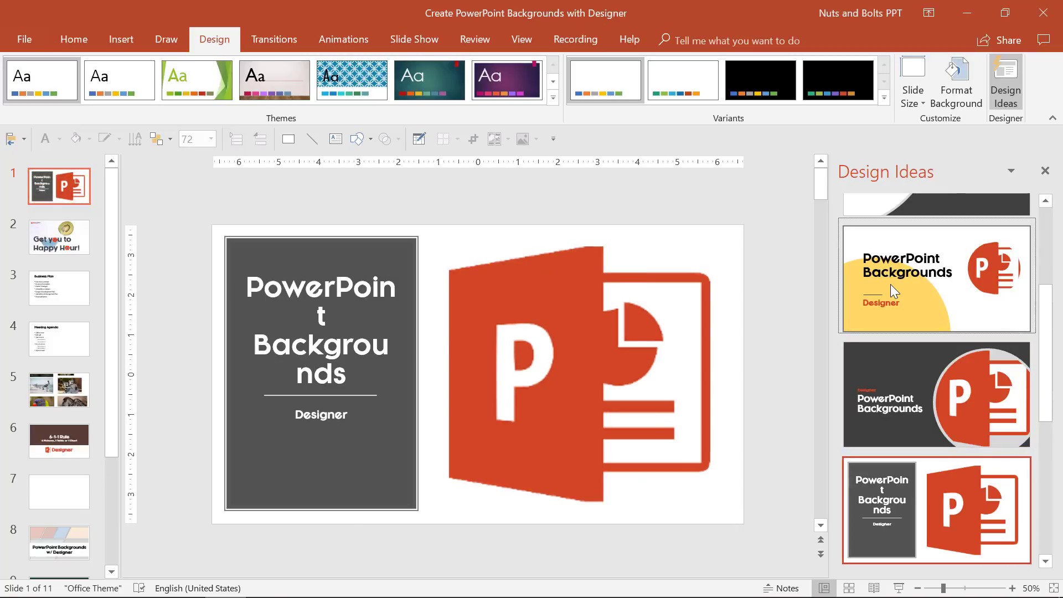
click(891, 284)
click(891, 284)
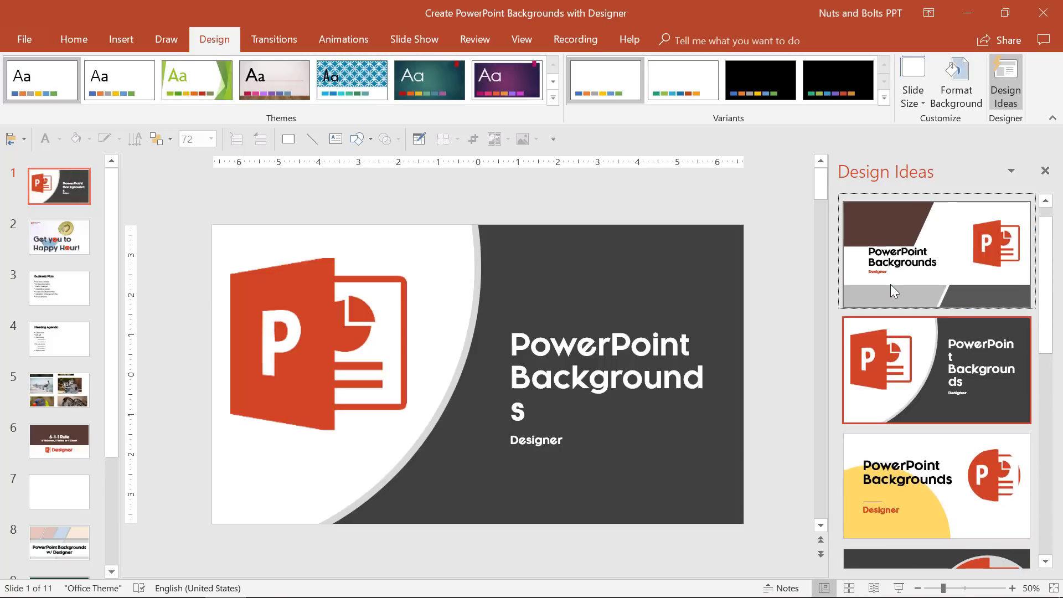
click(891, 284)
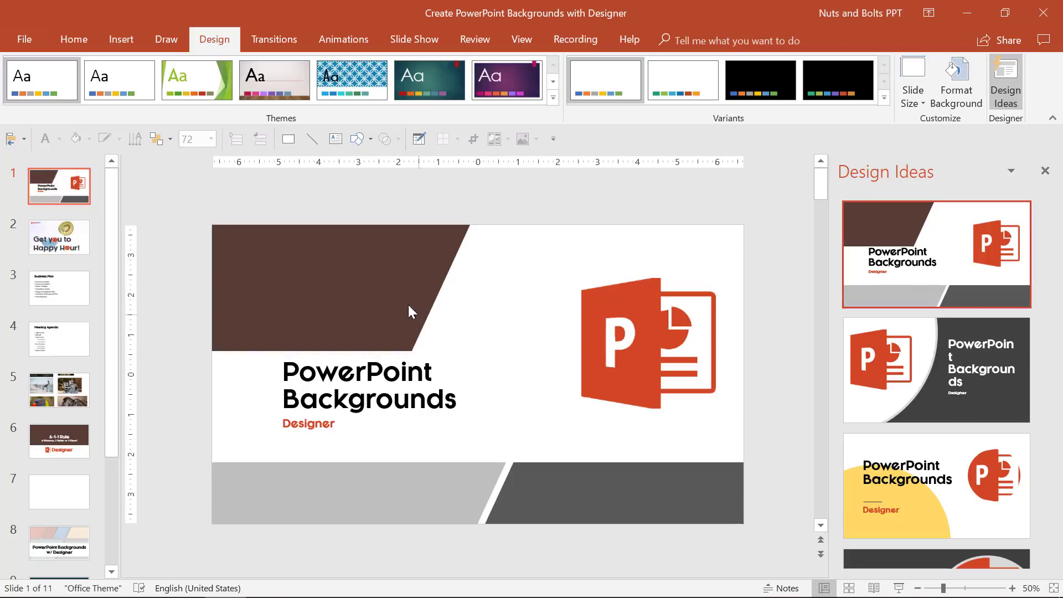
Check the new layout's parts by selecting the grey bottom bars, title text and logo picture.
drag(185, 448, 783, 548)
drag(282, 369, 464, 400)
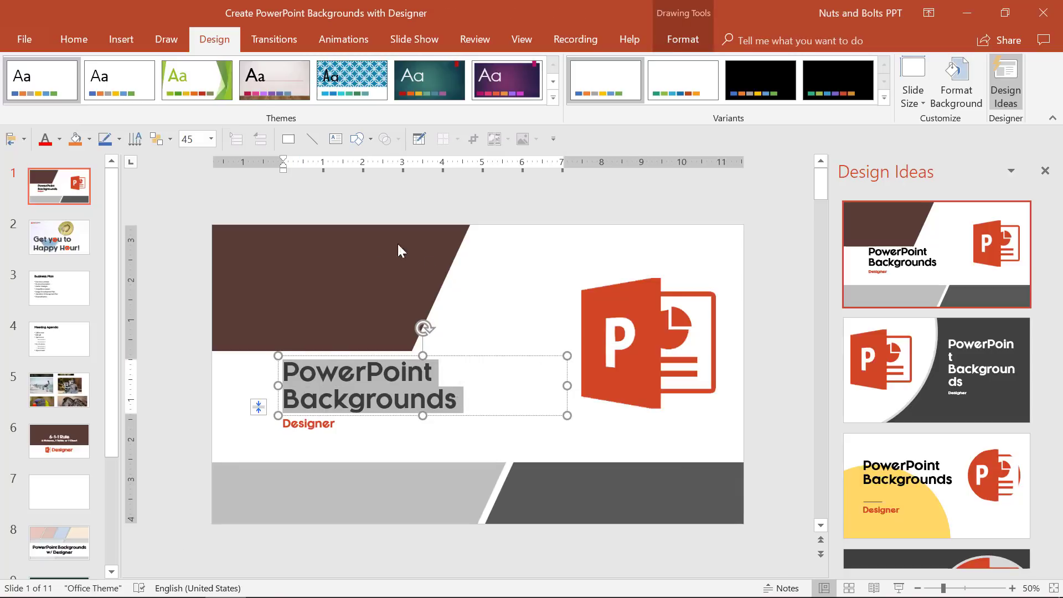
click(274, 237)
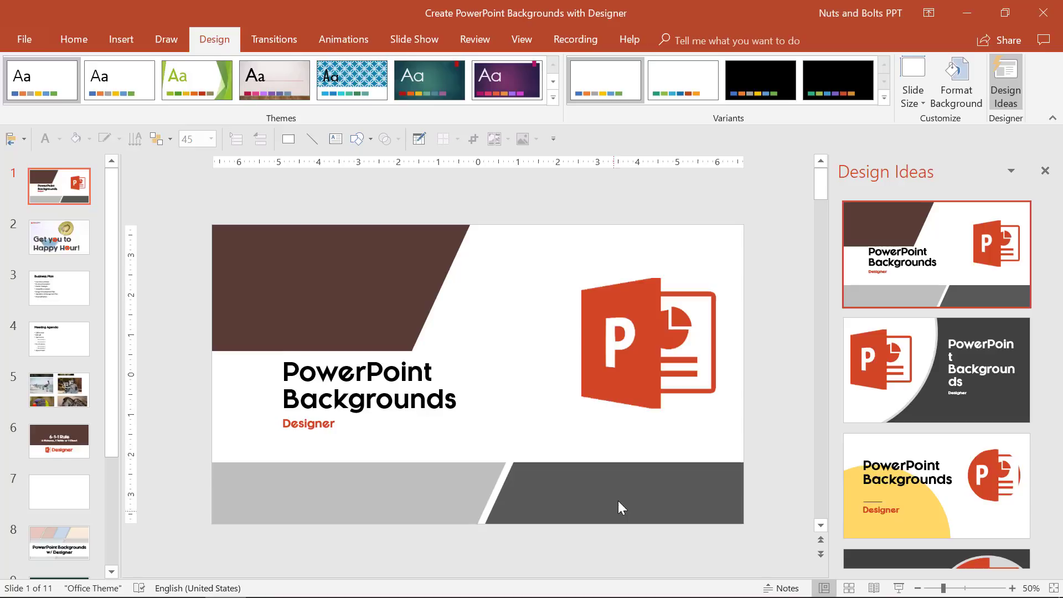
drag(147, 190, 793, 548)
click(792, 532)
click(579, 295)
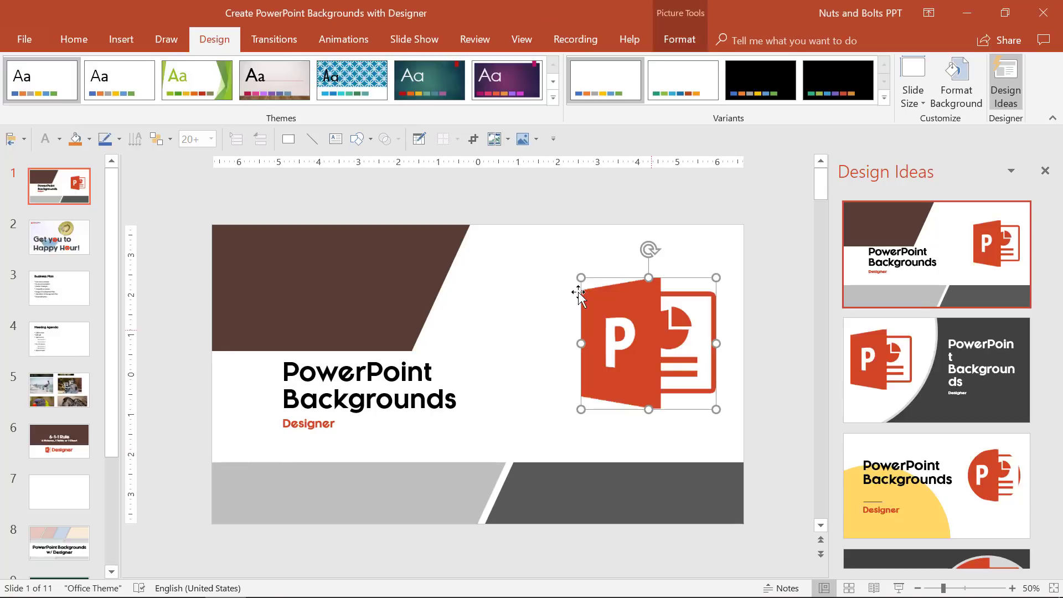
Switch between the Happy Hour and Business Plan slides to compare their design ideas.
click(41, 247)
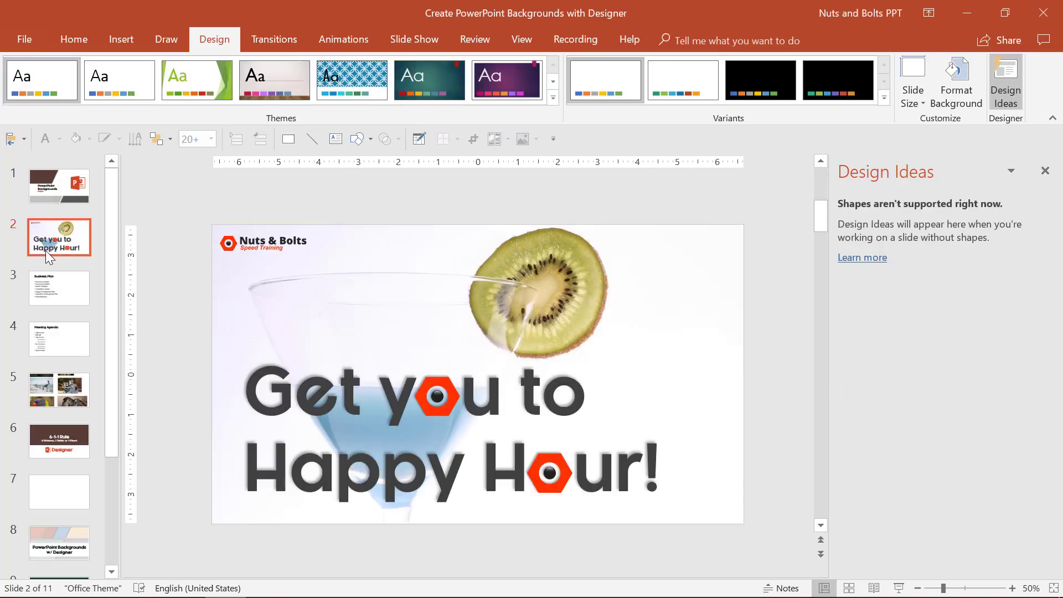
click(60, 298)
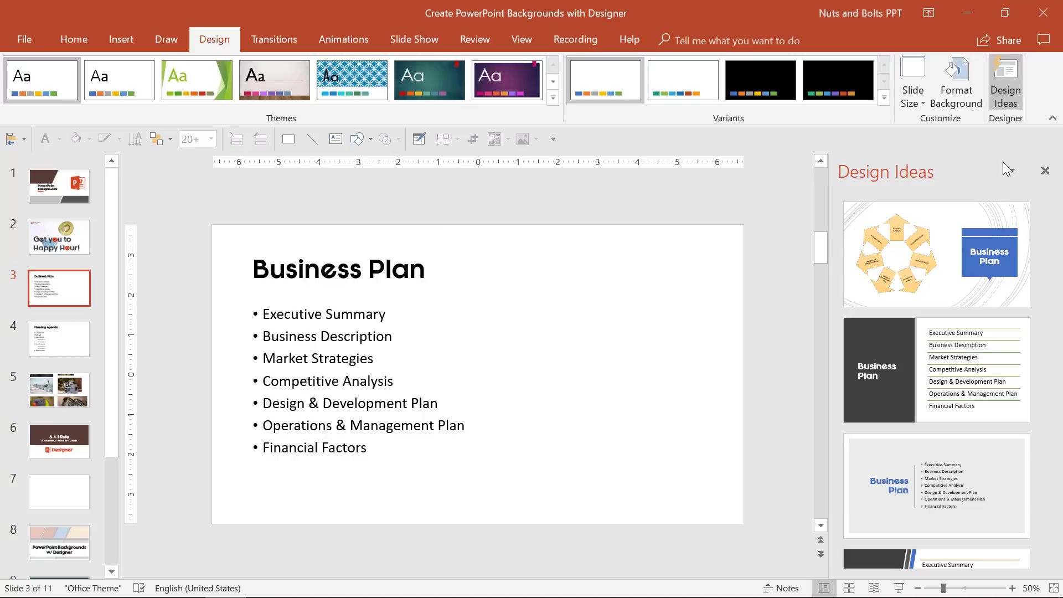
click(60, 237)
click(41, 293)
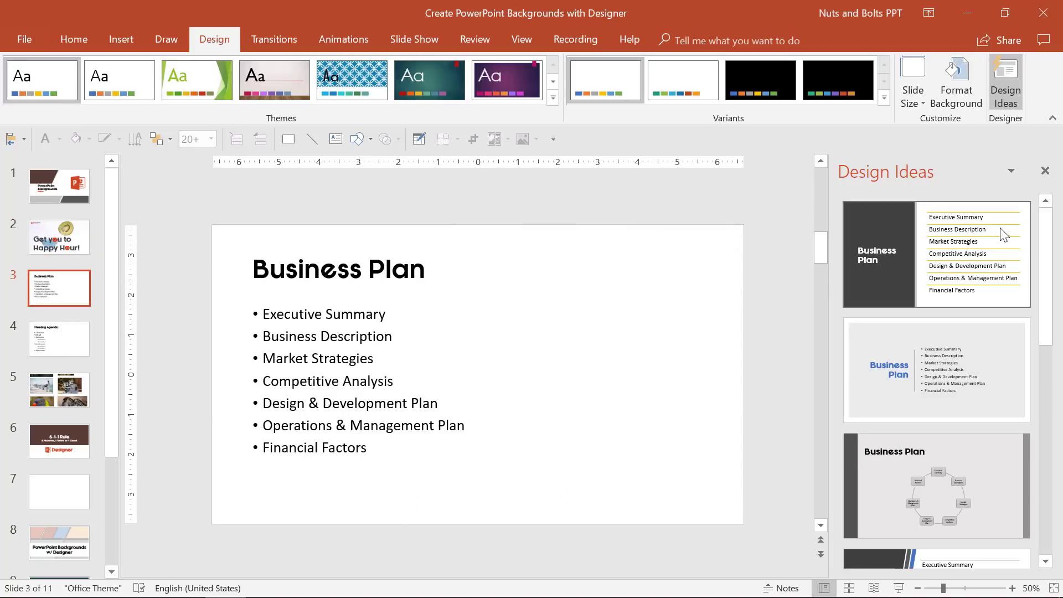
scroll(1020, 338, down, 3)
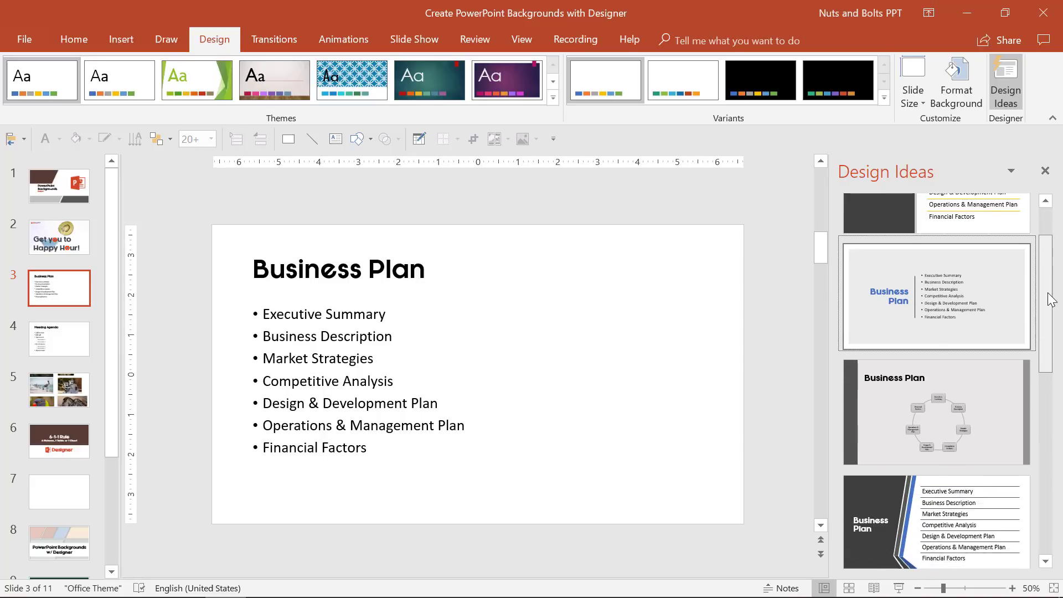
scroll(1018, 340, up, 1)
Try circle-diagram, angled-stripe, blue-panel, boxes and side-panel layouts on Business Plan, then undo.
click(946, 323)
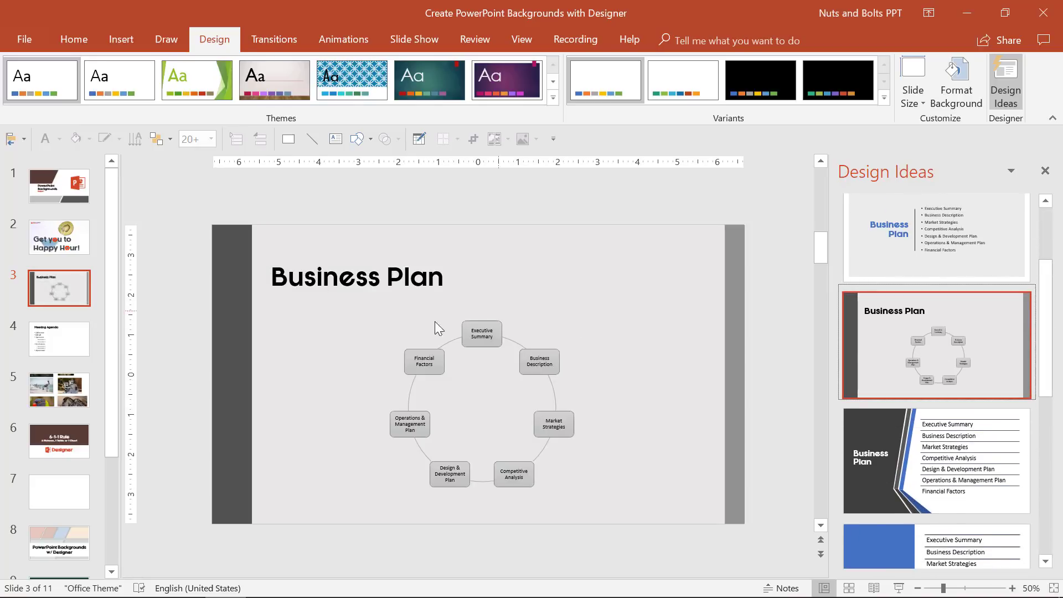
click(949, 460)
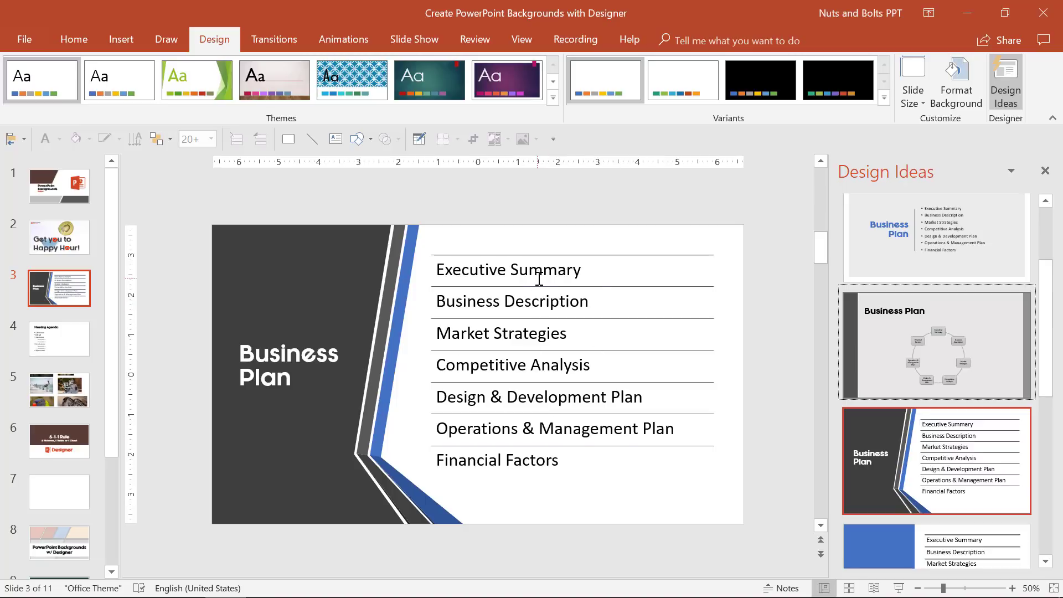
scroll(908, 498, down, 1)
click(899, 522)
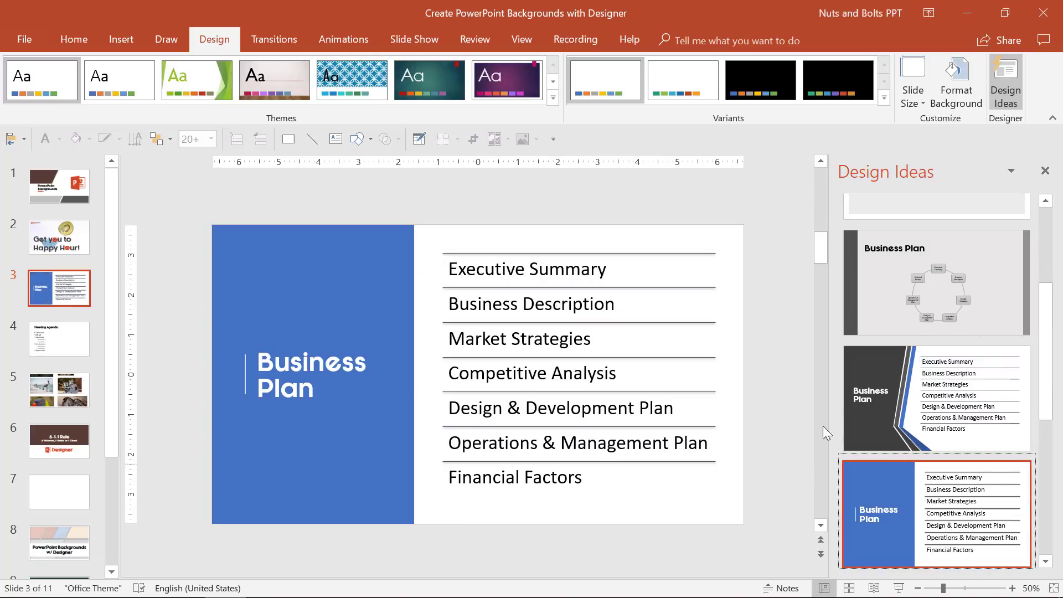
drag(1050, 266, 1035, 396)
click(922, 403)
click(910, 461)
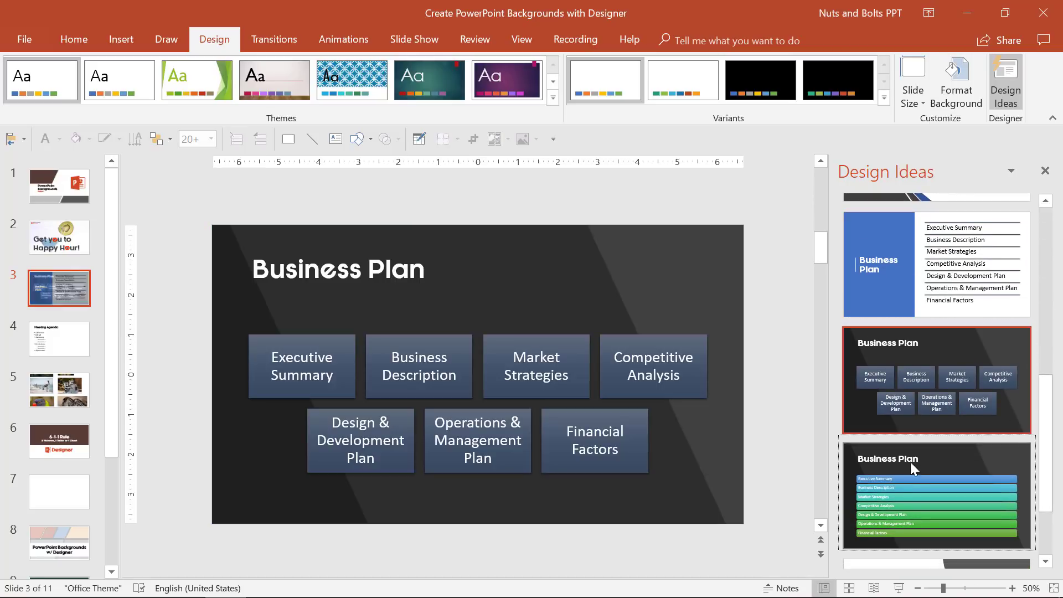
drag(1041, 476, 1052, 285)
click(1008, 271)
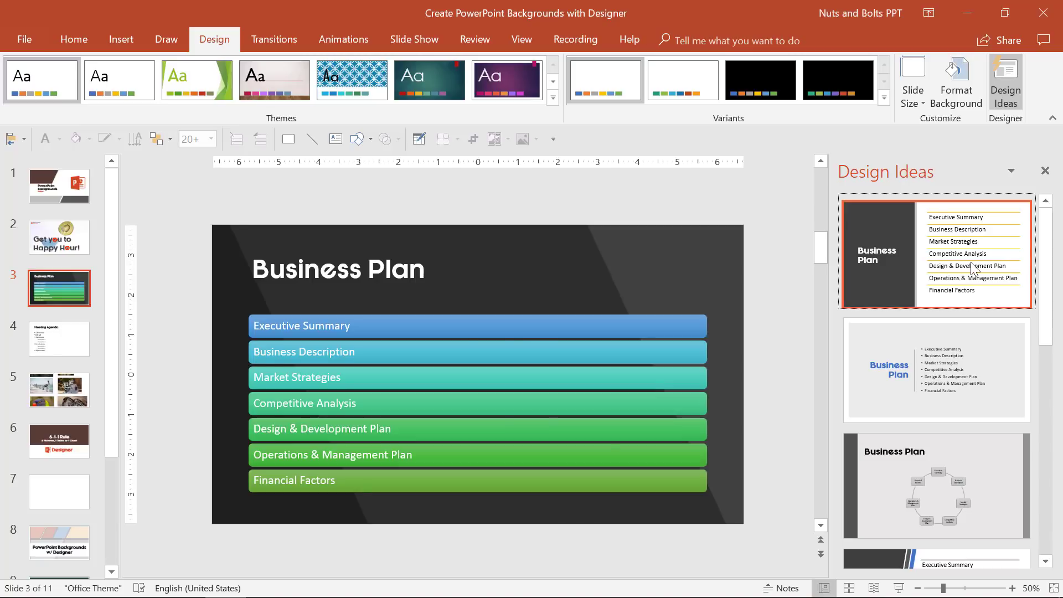
key(ctrl+z)
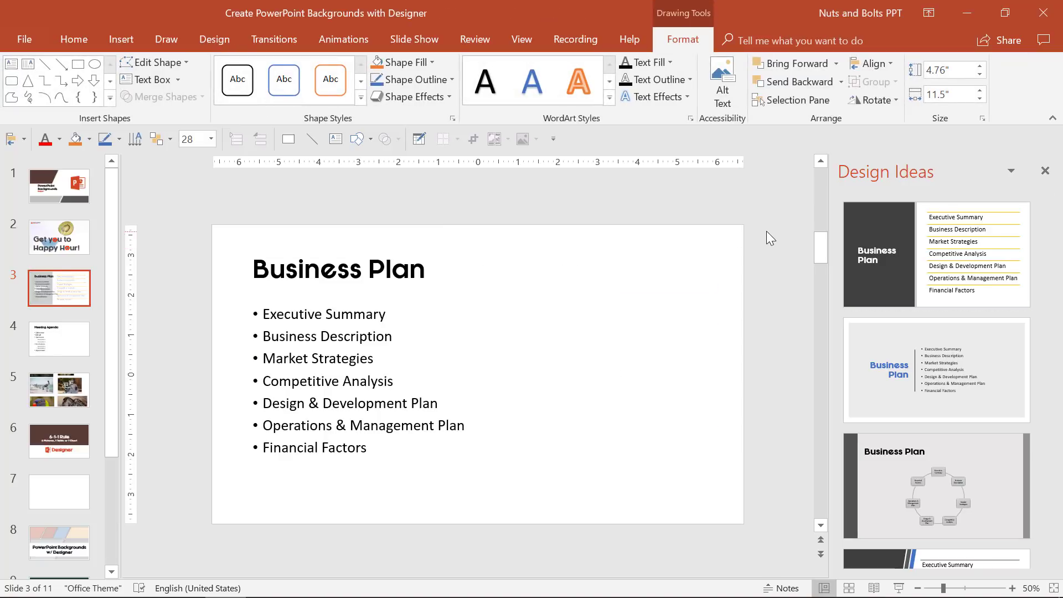
click(1045, 171)
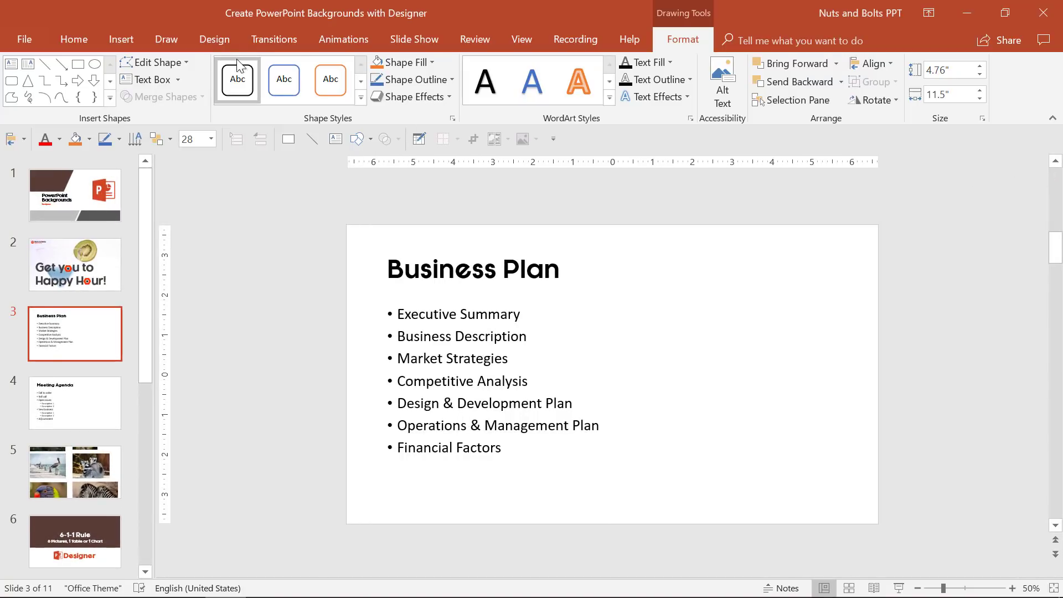
click(210, 40)
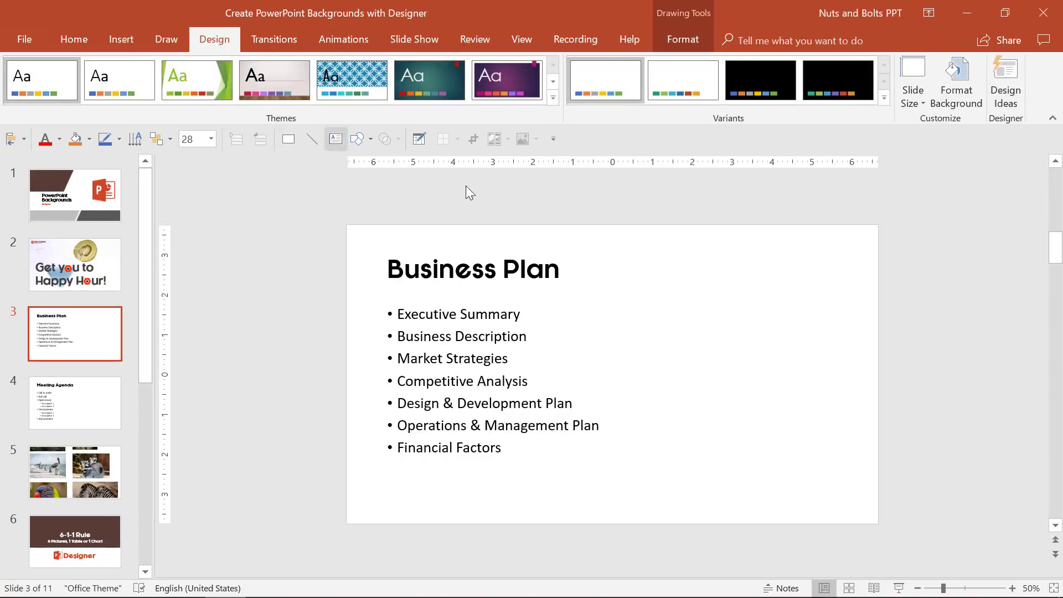
click(1001, 95)
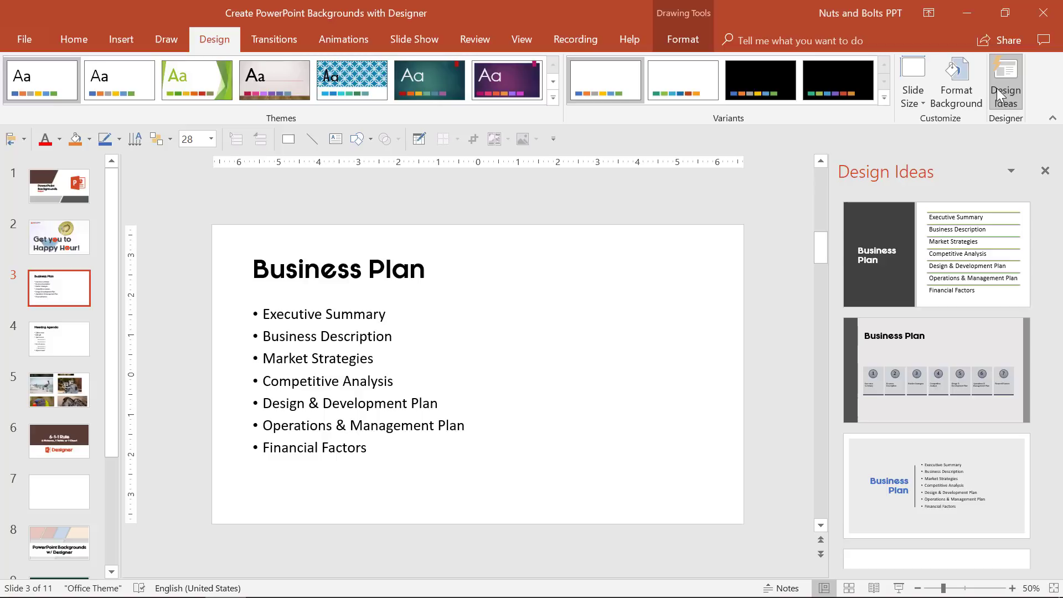
click(954, 260)
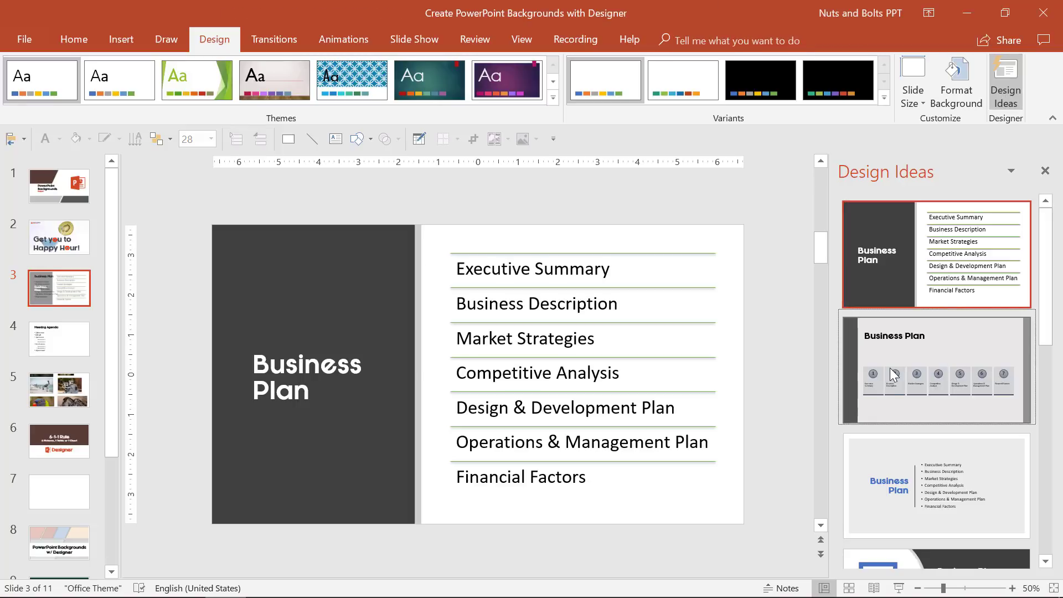
click(889, 367)
scroll(889, 368, down, 3)
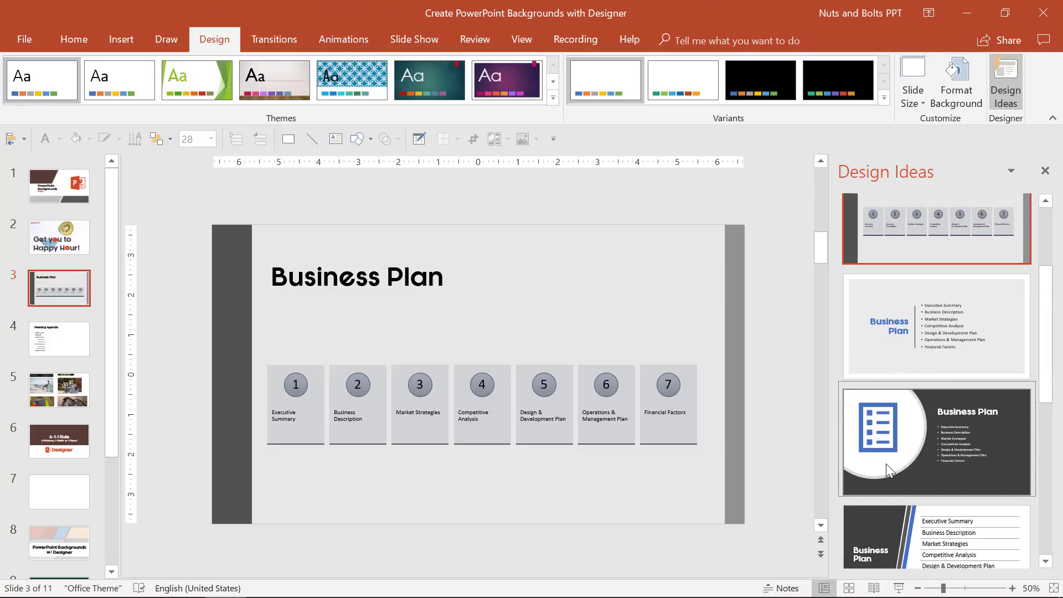
click(868, 468)
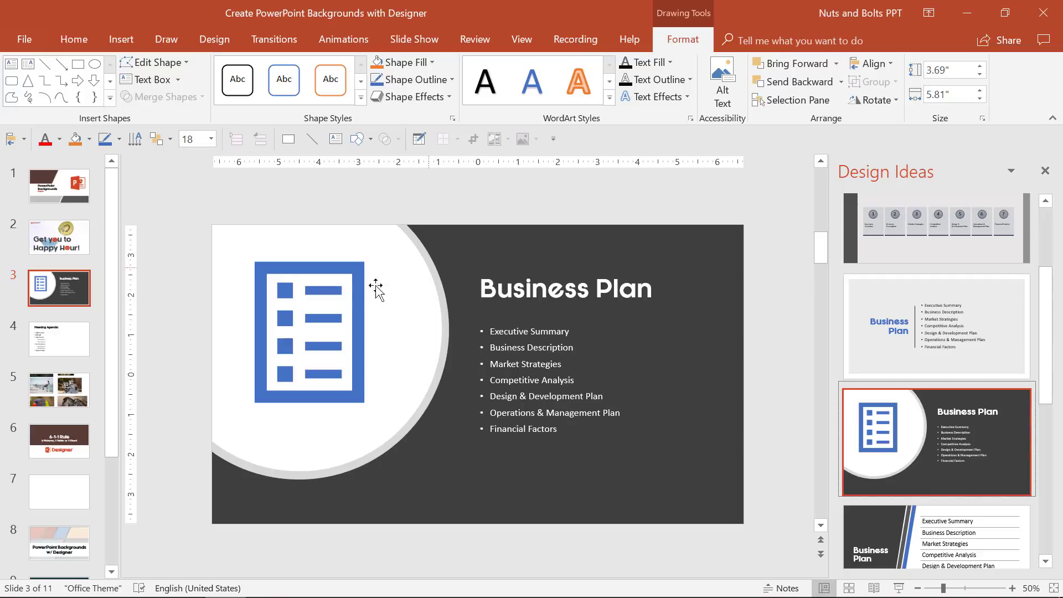
click(352, 289)
mouse_move(352, 252)
mouse_down()
mouse_move(303, 257)
mouse_move(346, 226)
mouse_move(354, 255)
mouse_up()
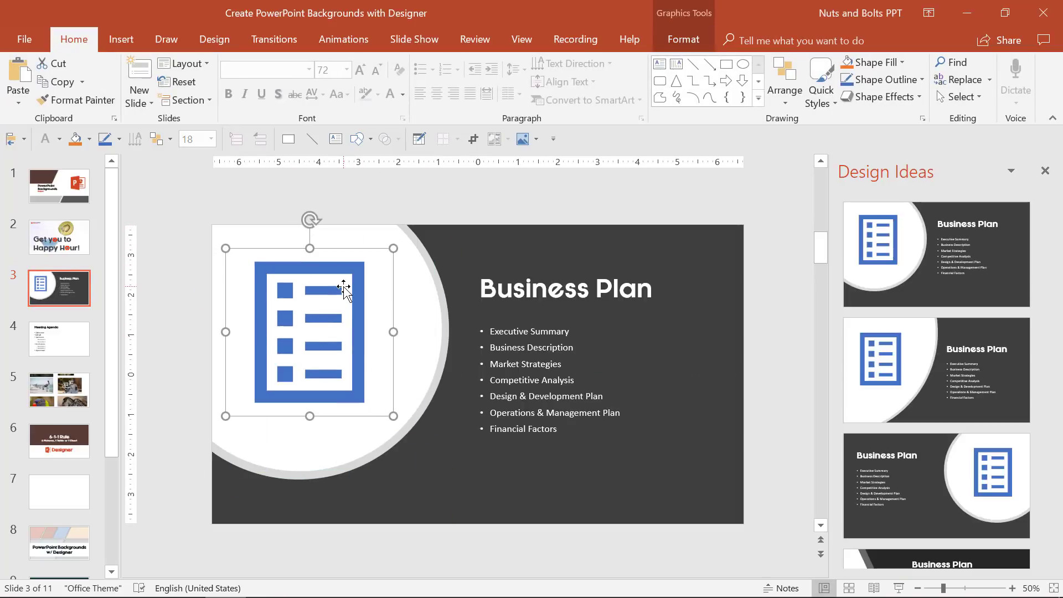
click(521, 331)
key(ctrl+a)
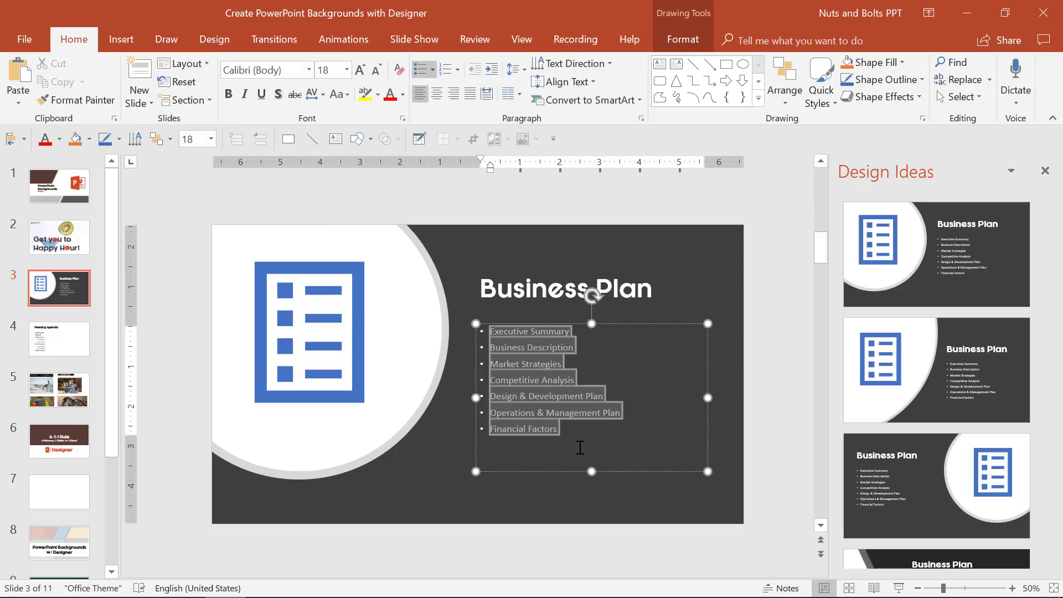
drag(529, 284, 645, 290)
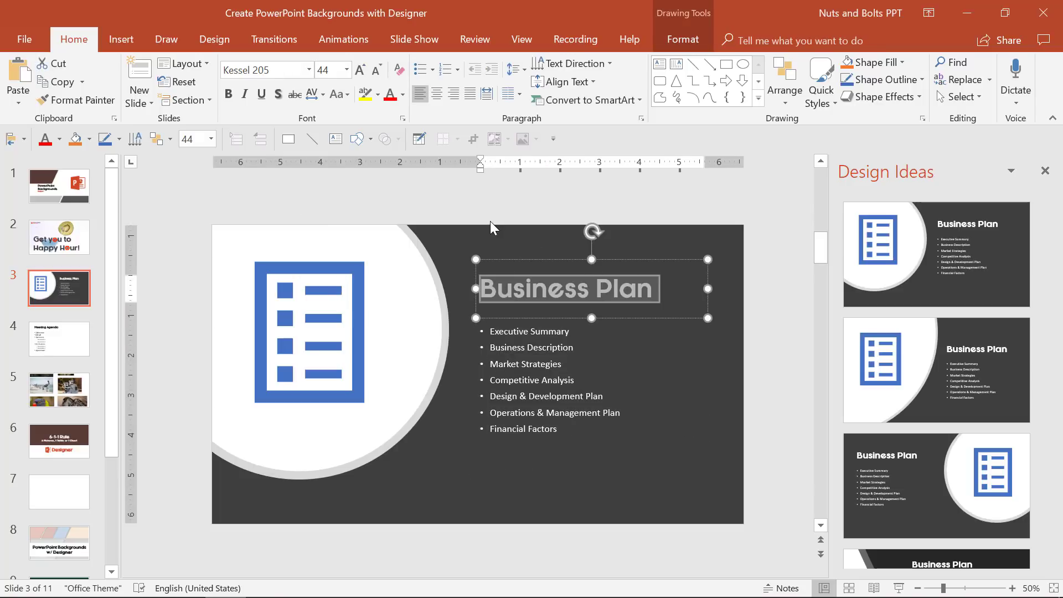
click(466, 234)
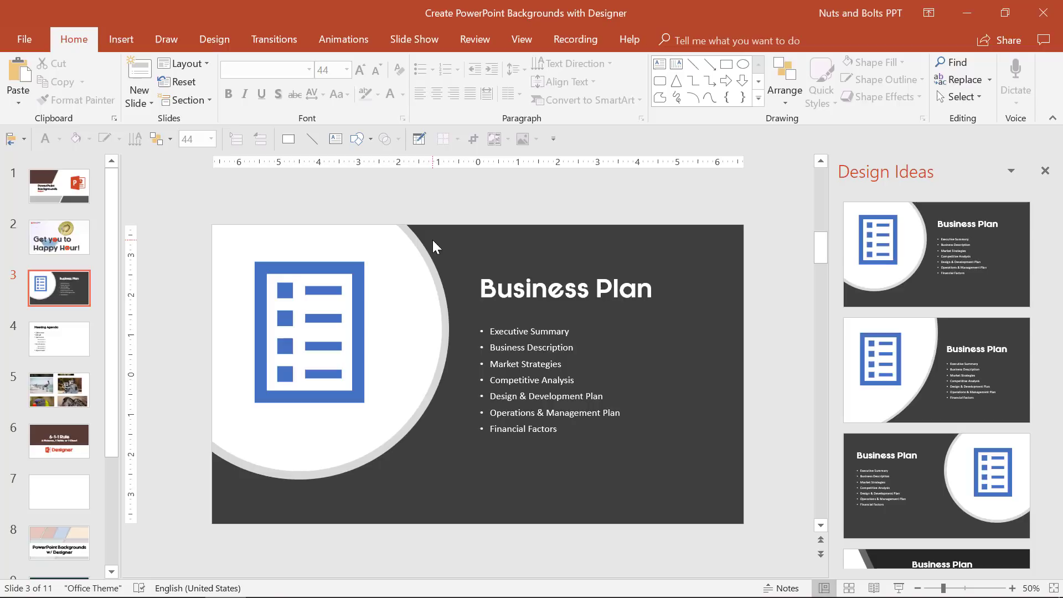
click(340, 266)
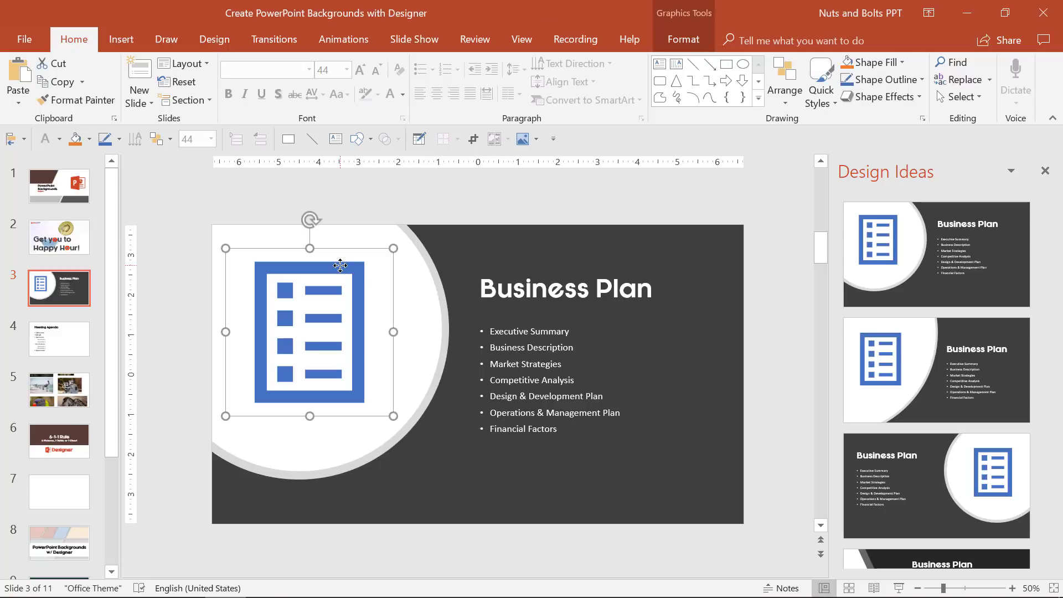
Replace slide 3's list graphic via Change Graphic > From Icons, choosing the Commerce shopping-cart icon.
right_click(340, 266)
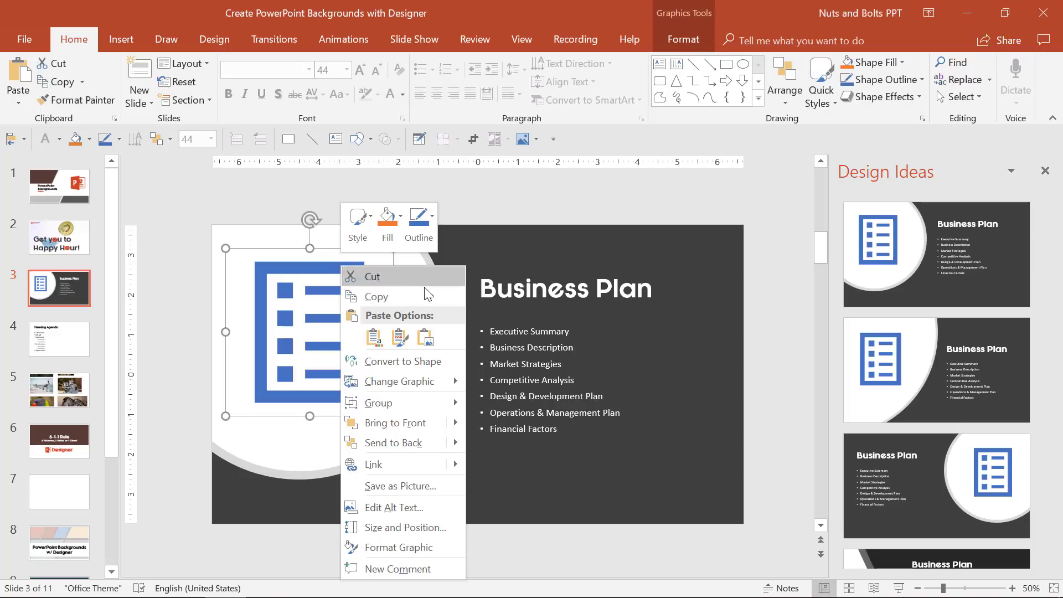
mouse_move(435, 383)
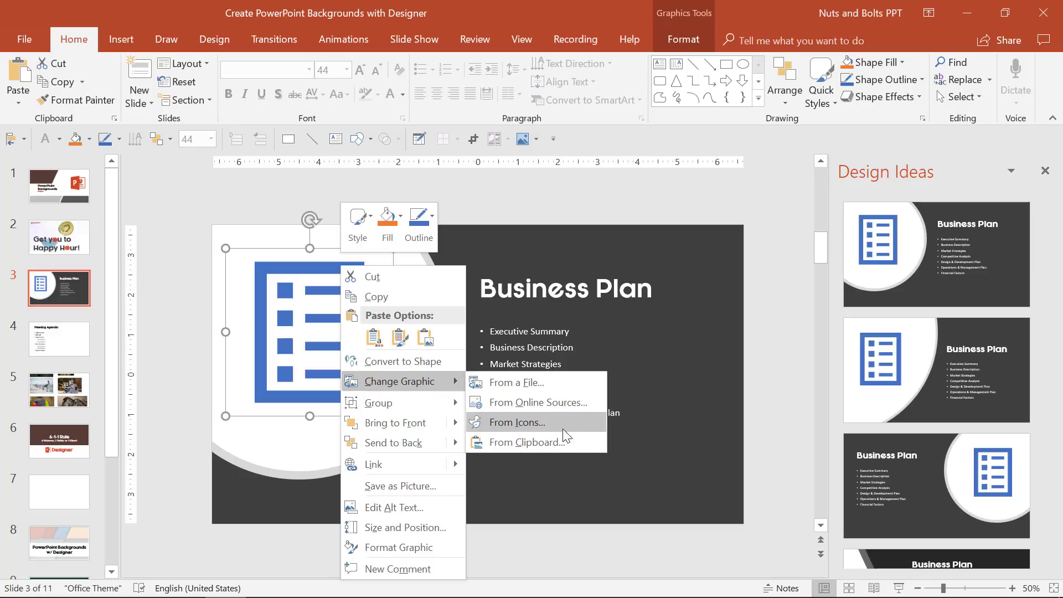
click(532, 429)
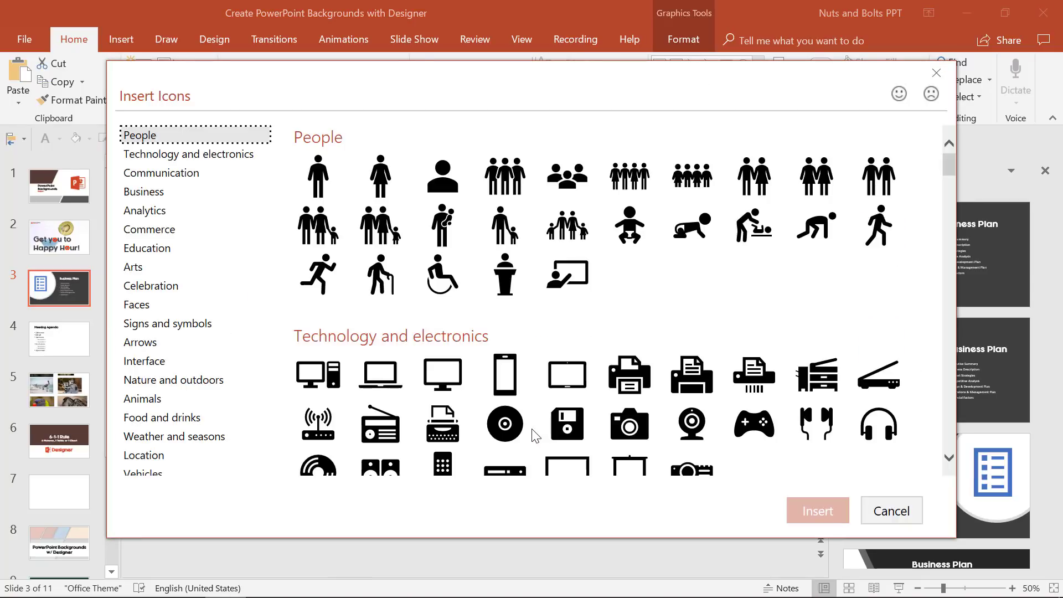
scroll(650, 304, down, 9)
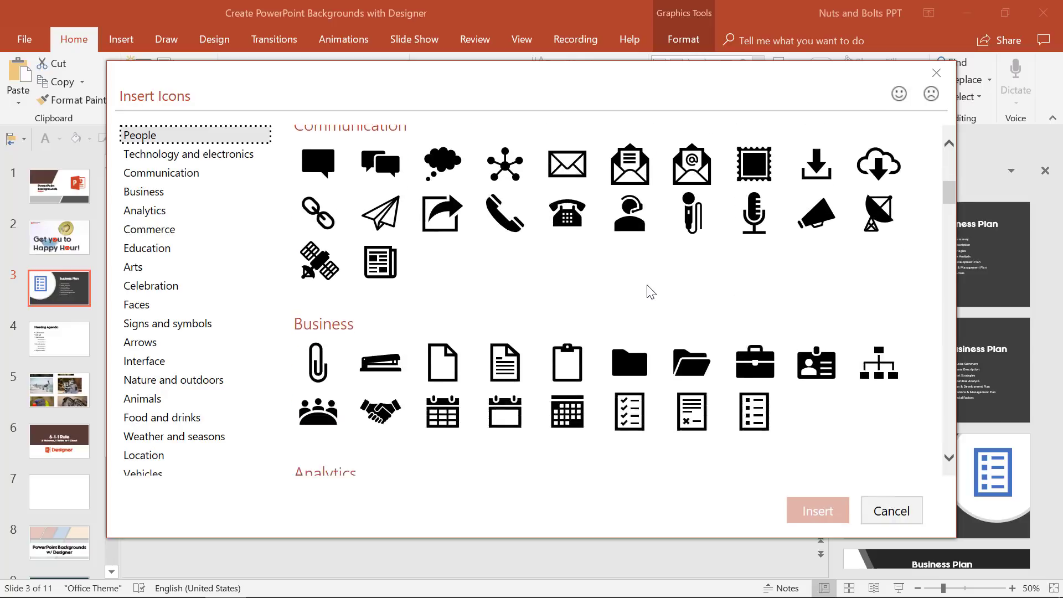
scroll(650, 293, down, 5)
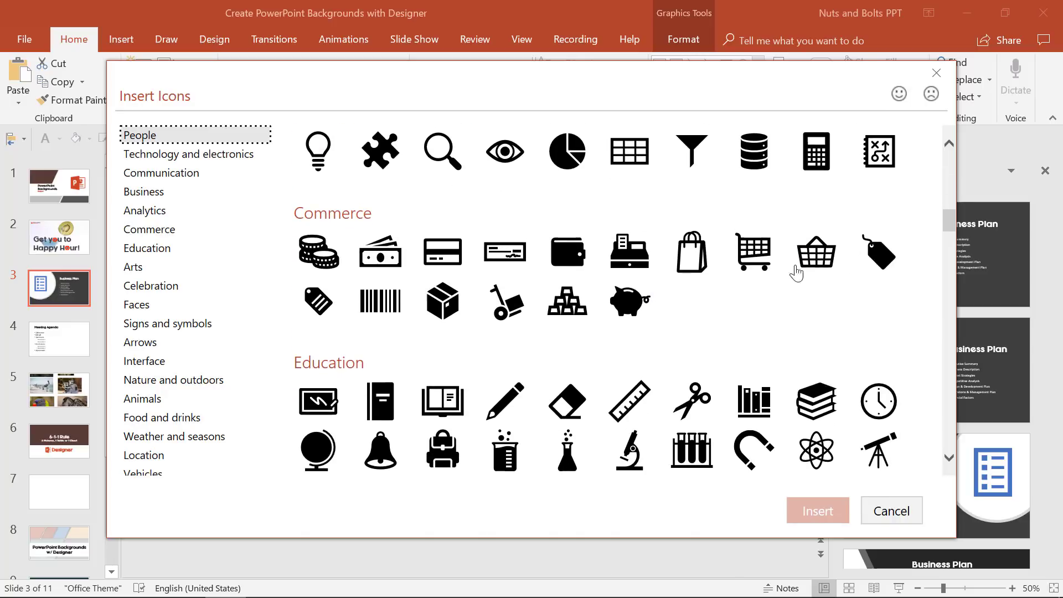
click(756, 239)
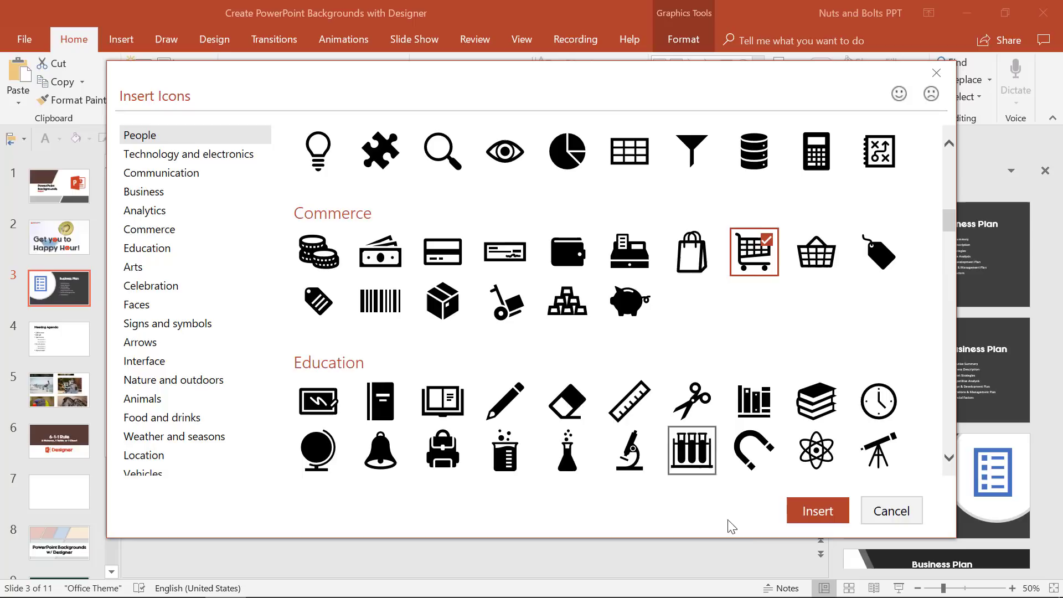
Insert the shopping cart and apply the dark layout with cart on the left and angled stripe.
click(828, 515)
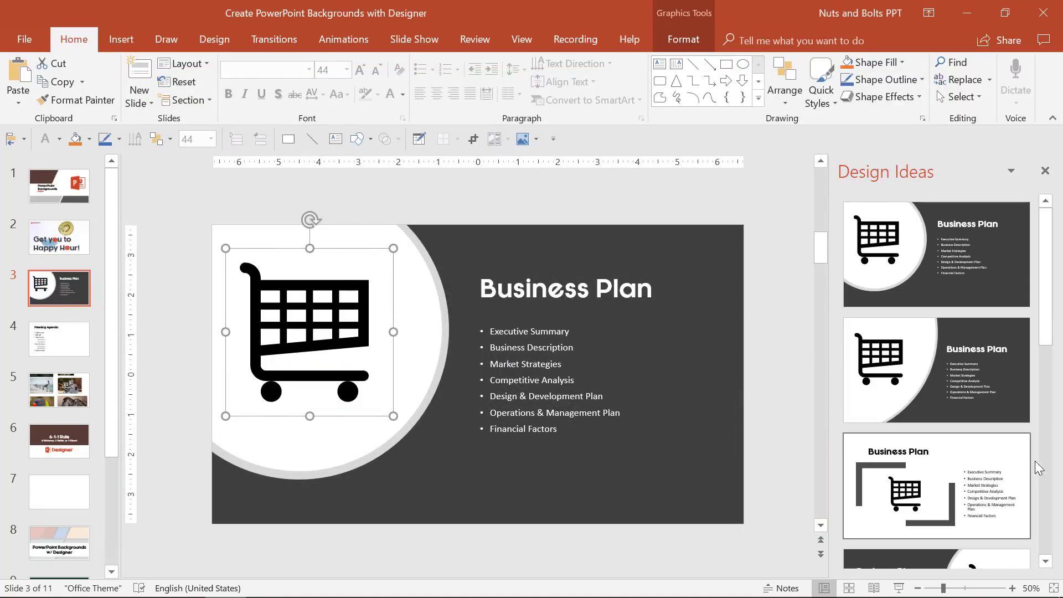
scroll(969, 256, down, 5)
scroll(969, 256, down, 8)
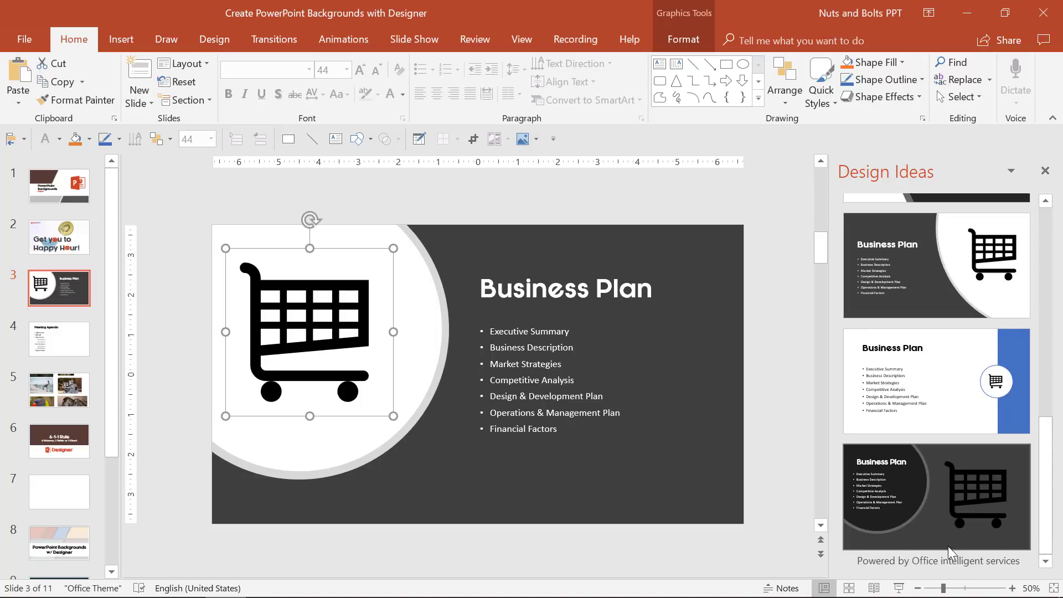
click(968, 403)
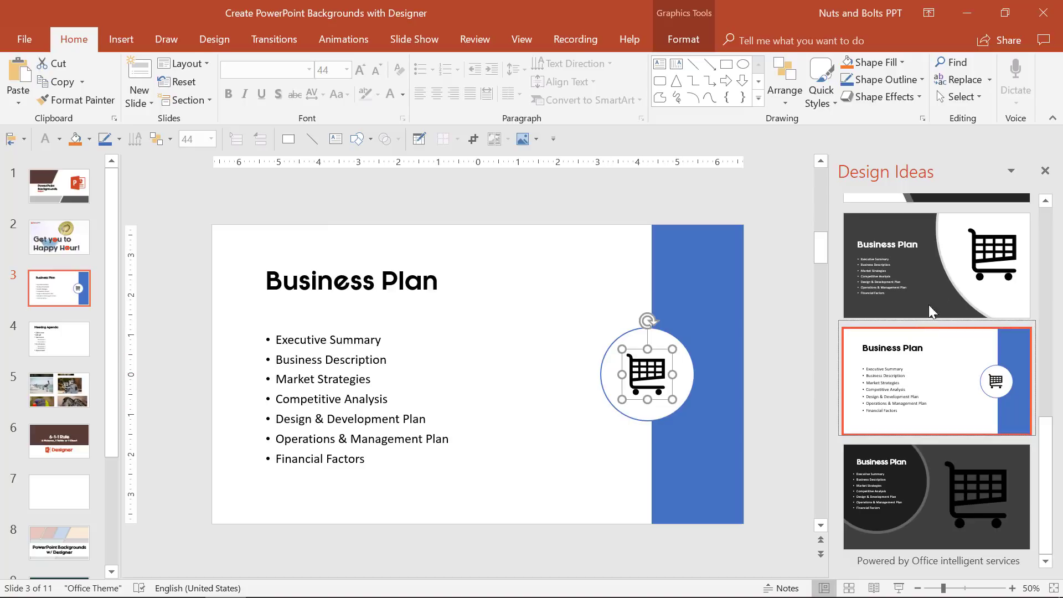
click(939, 284)
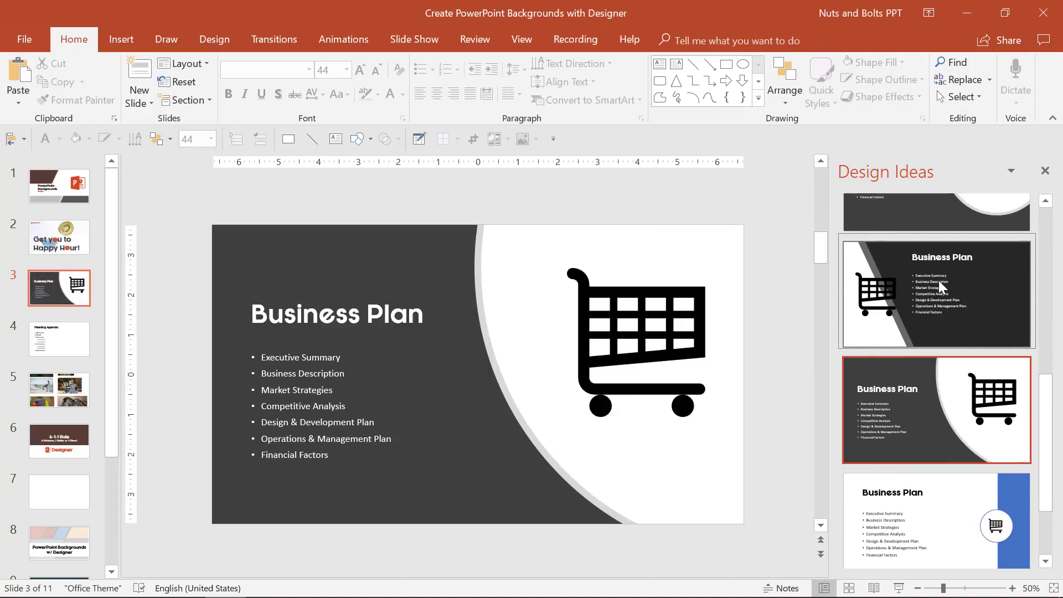
click(939, 280)
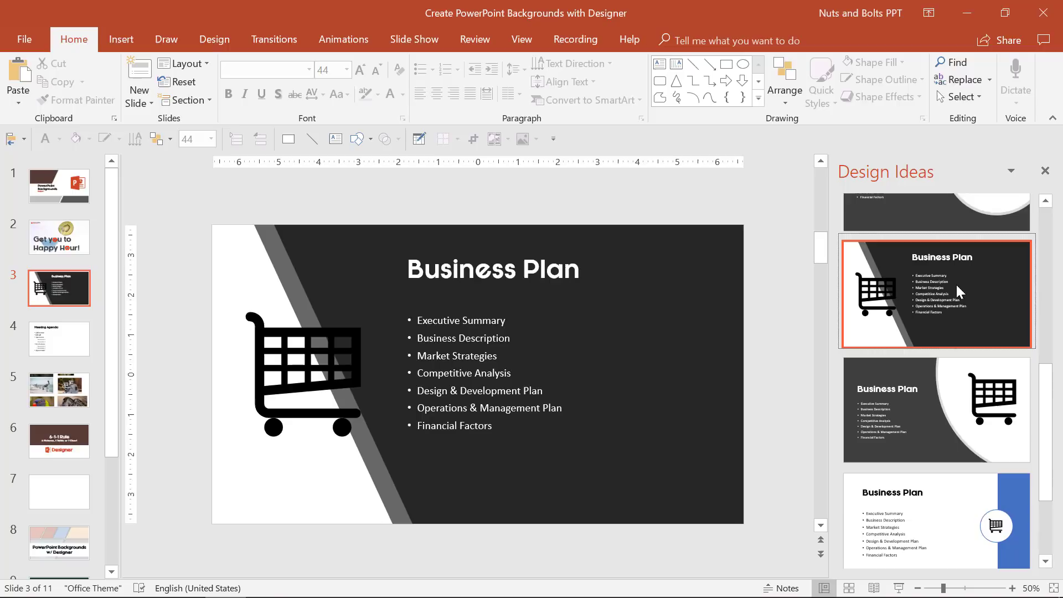
Go to the Meeting Agenda slide and close the Design Ideas pane.
click(39, 344)
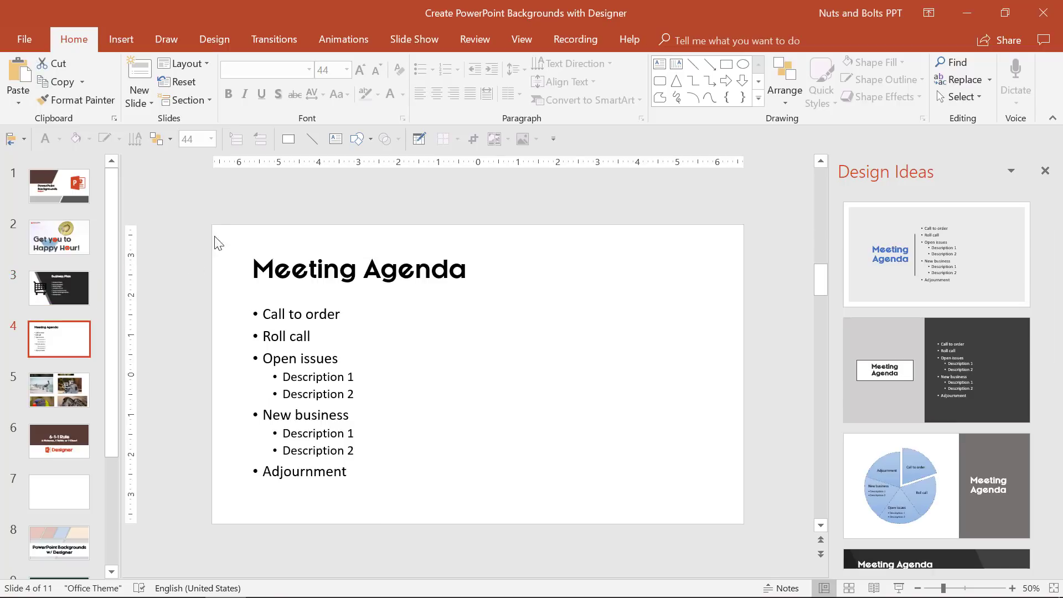
drag(219, 244, 764, 553)
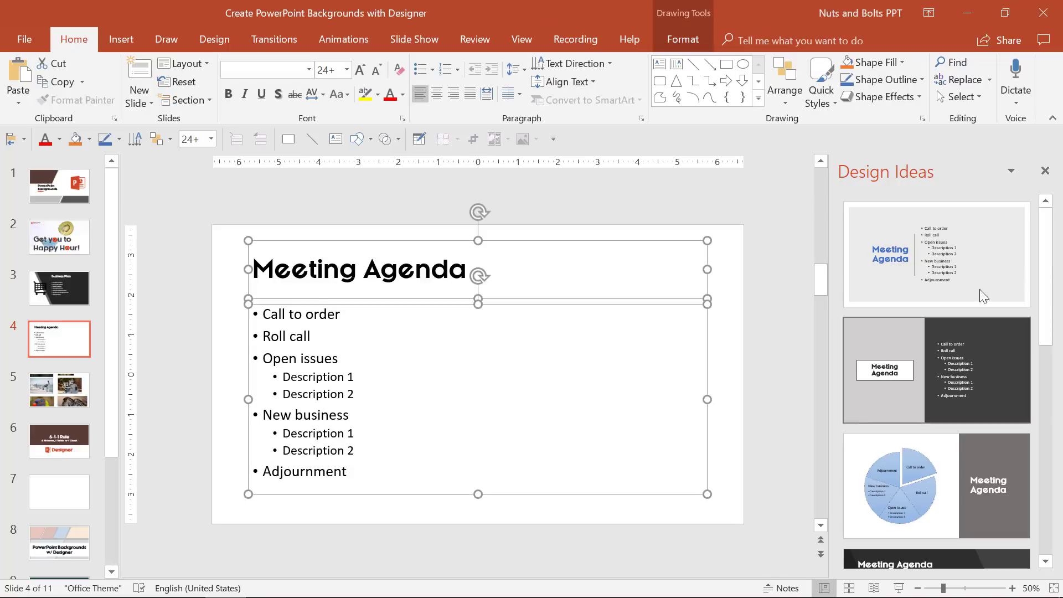
click(1045, 170)
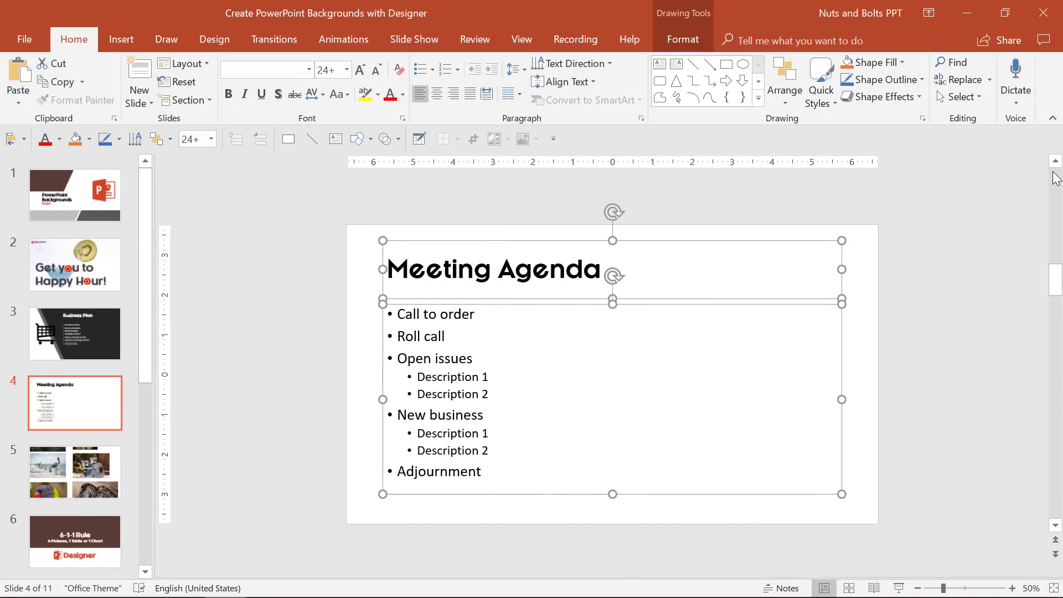
click(951, 289)
Copy the leopard picture from slide 5 and paste it onto slide 4.
click(102, 454)
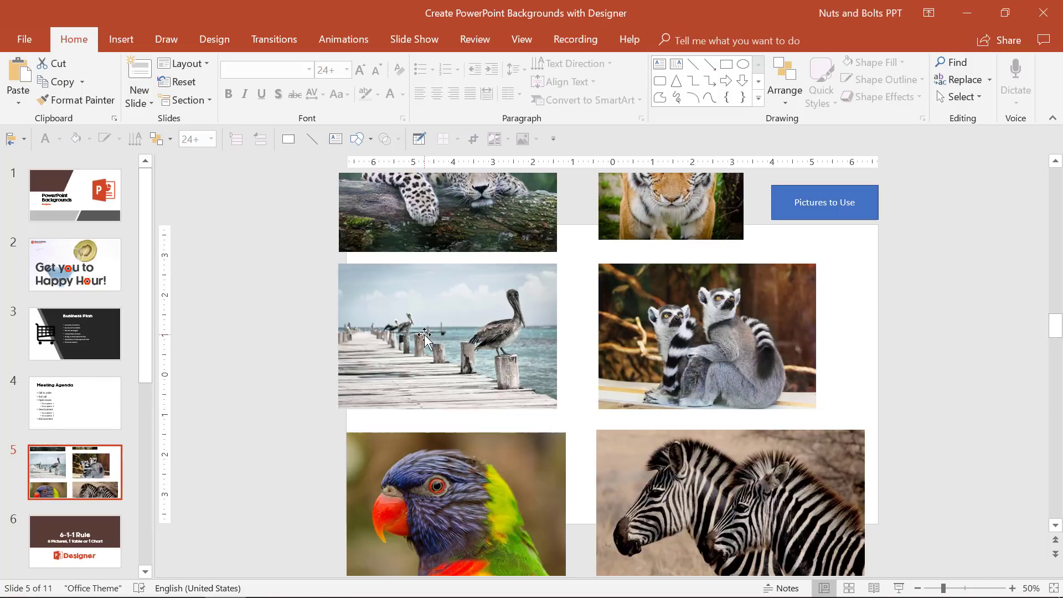
ctrl+scroll(424, 335, down, 2)
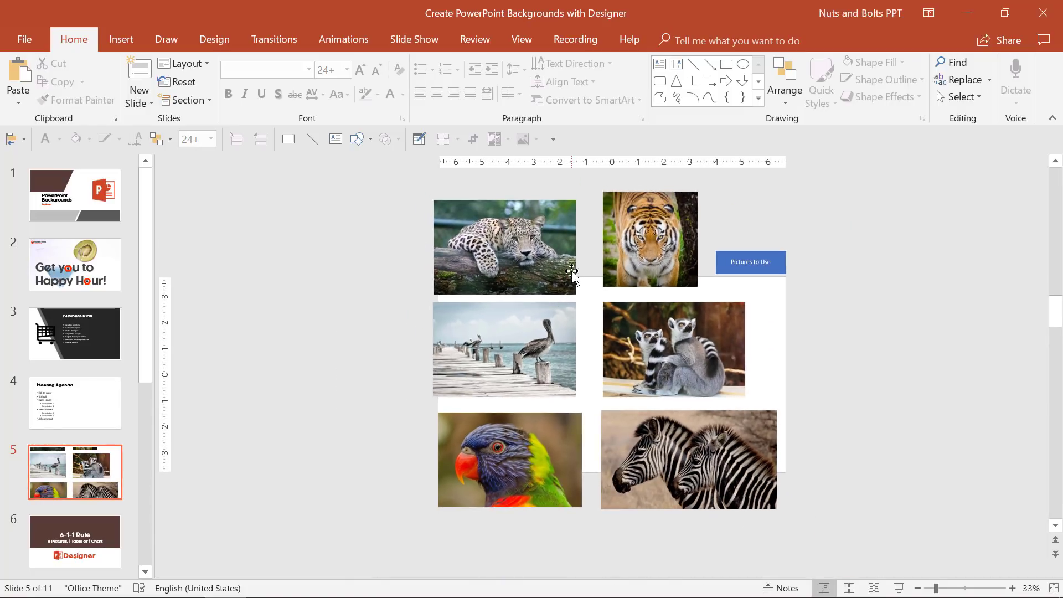
click(511, 221)
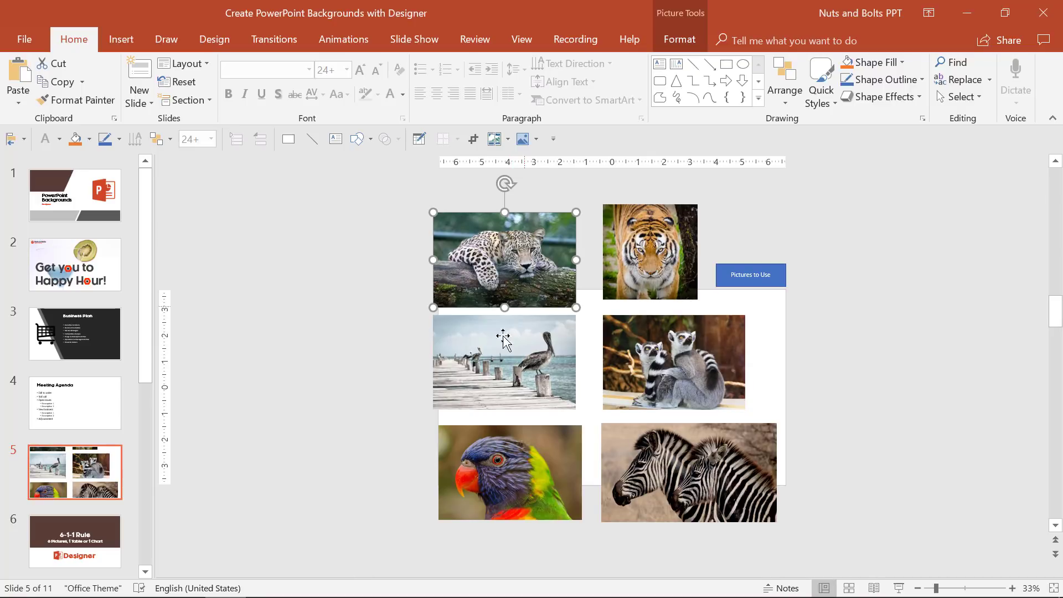
click(88, 417)
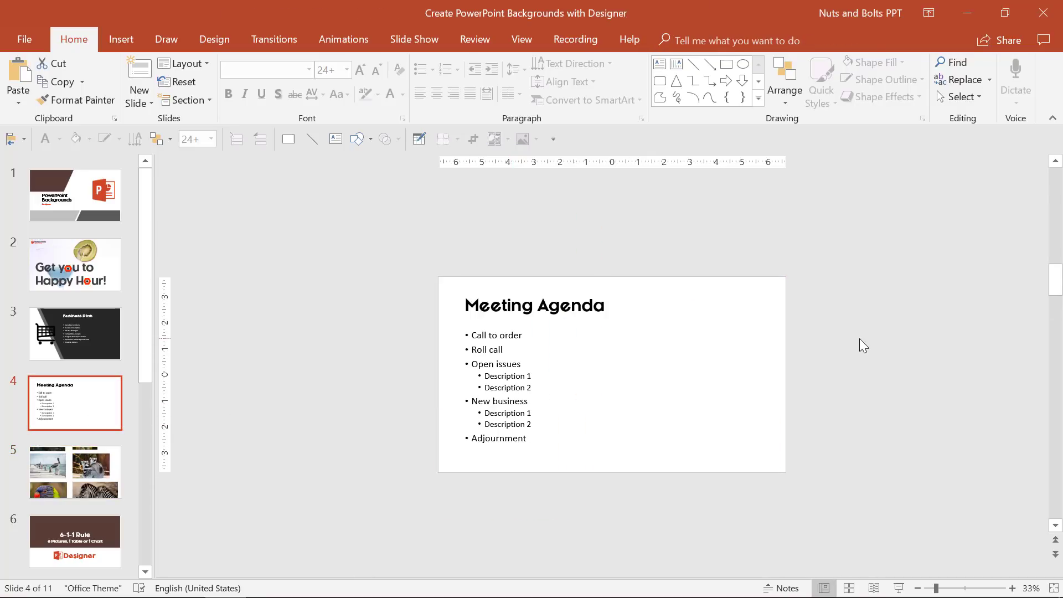
key(ctrl+v)
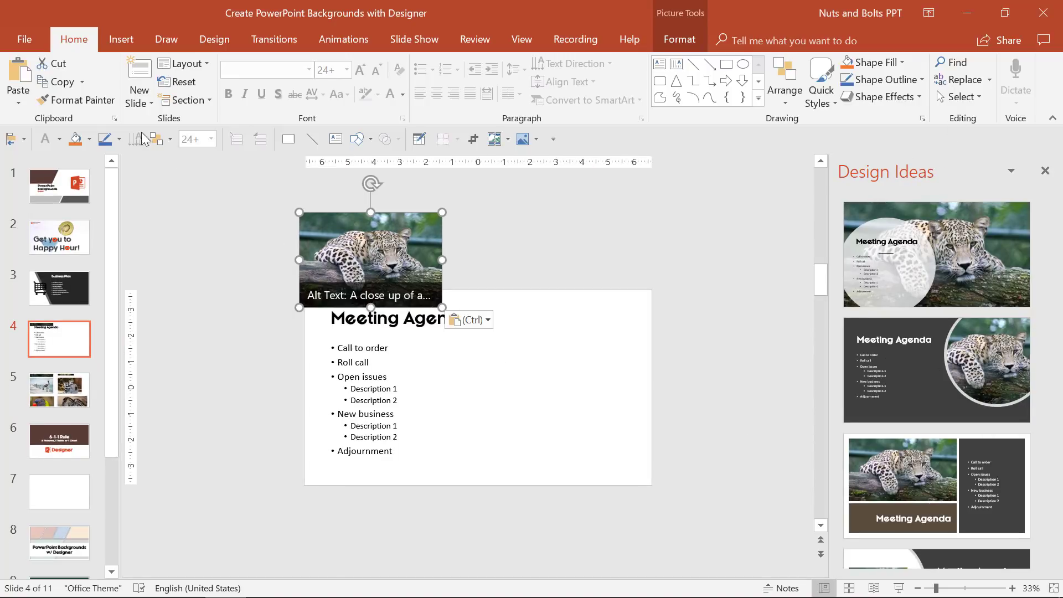
click(36, 40)
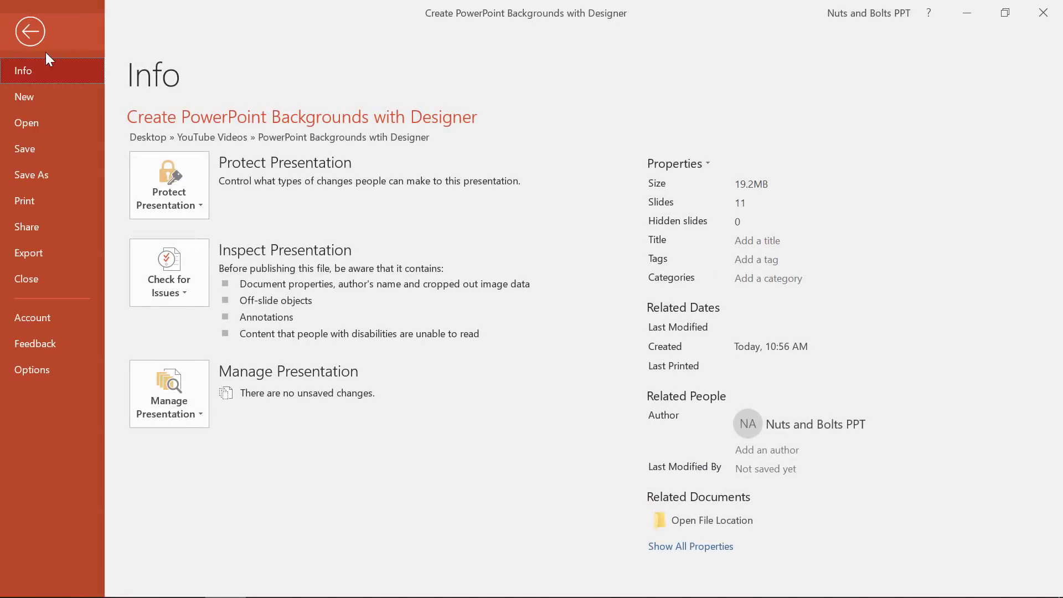
click(74, 367)
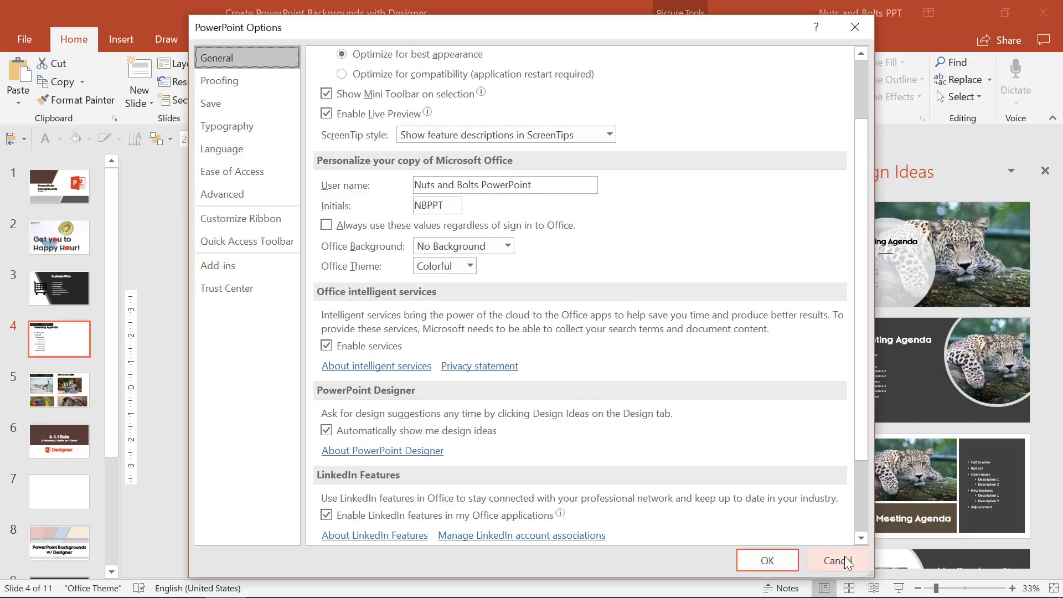
click(827, 559)
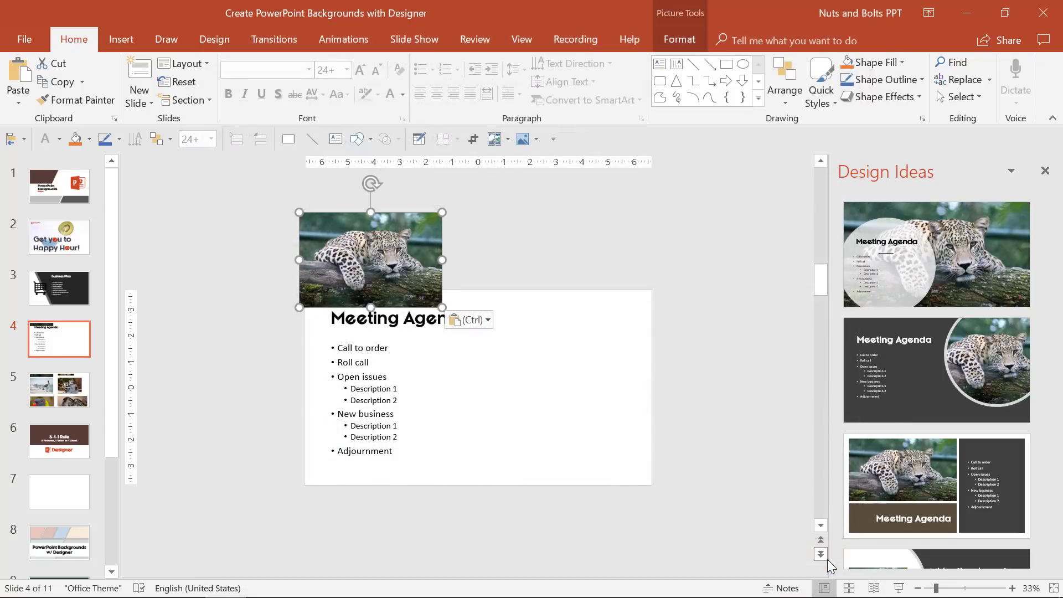
Apply the leopard-in-a-circle layout to slide 4 and undo a trial move of the photo.
click(213, 40)
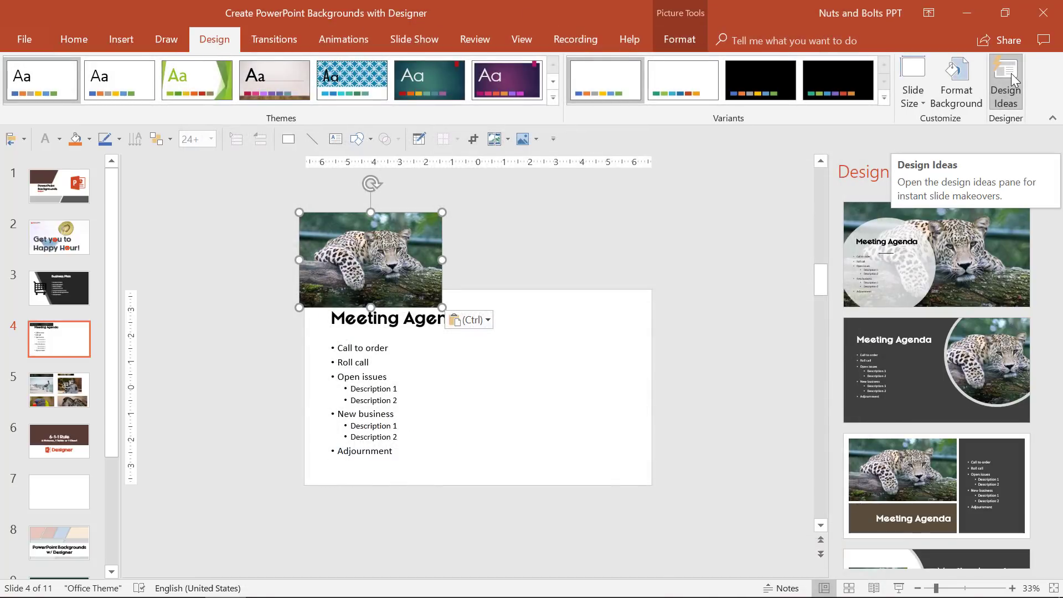
click(662, 346)
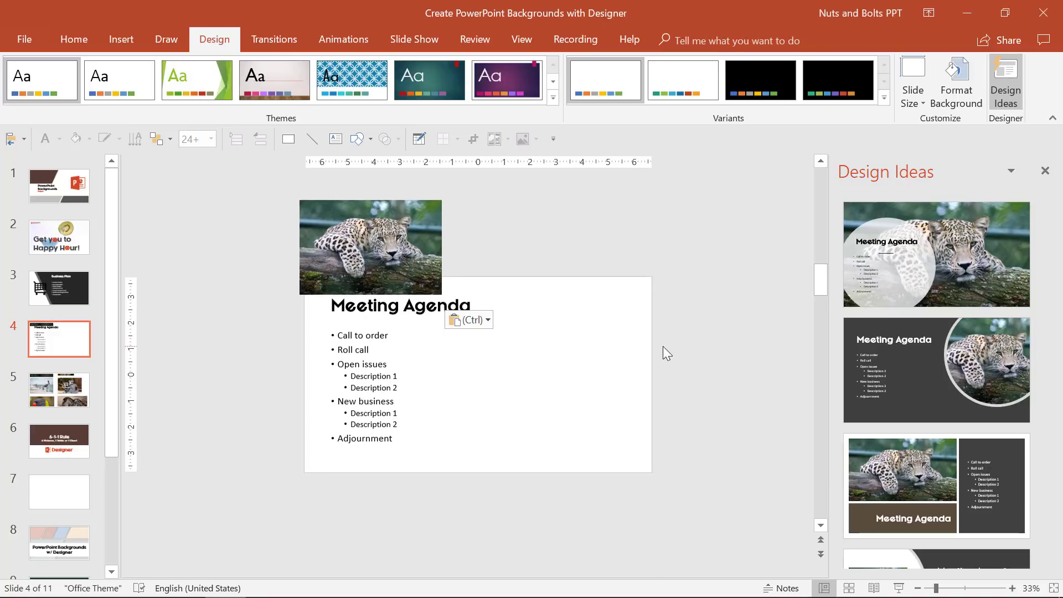
click(415, 263)
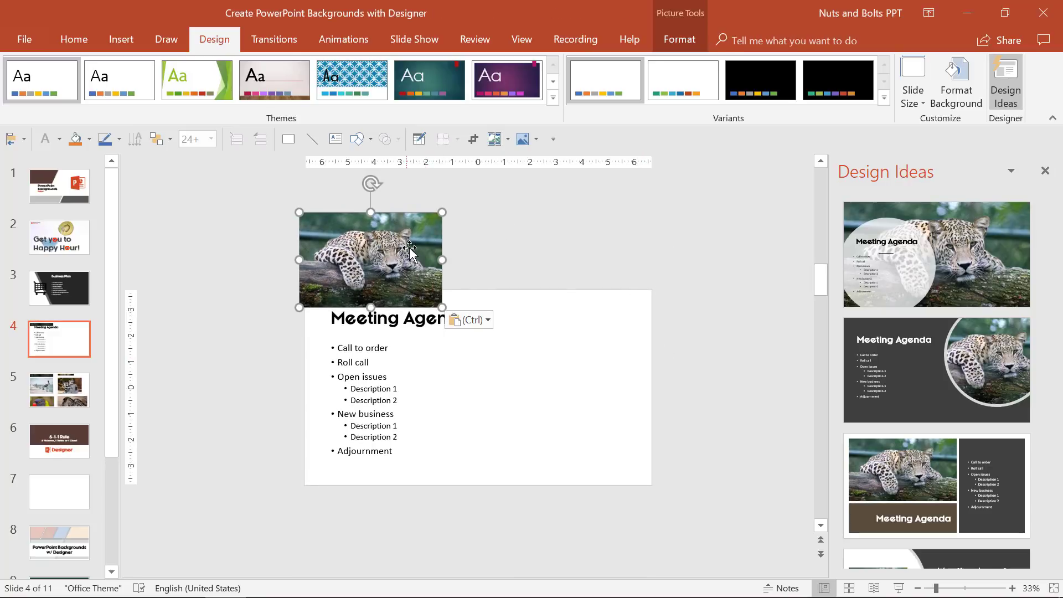
click(392, 400)
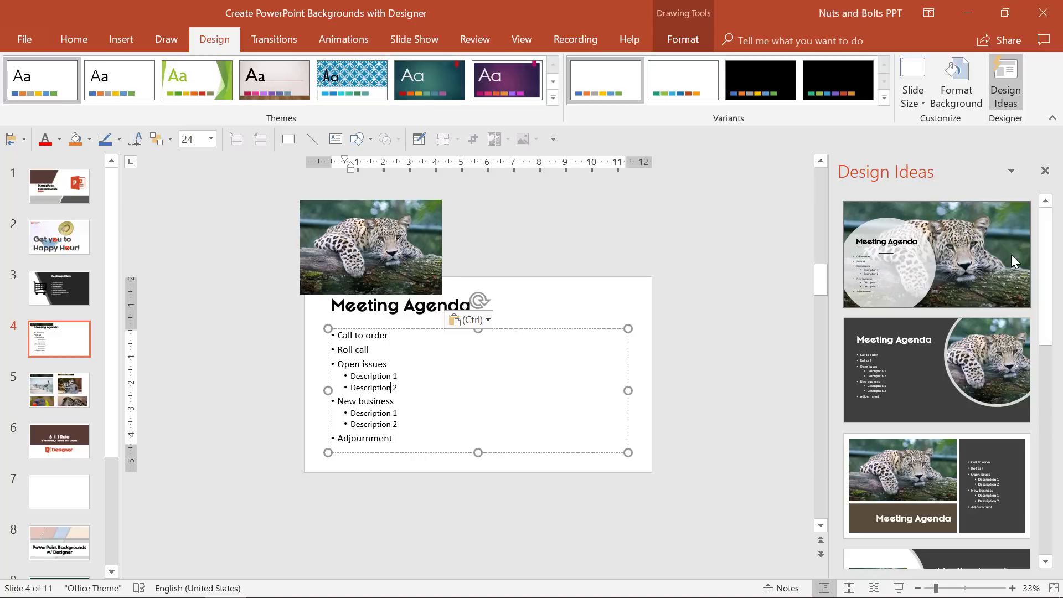
click(997, 242)
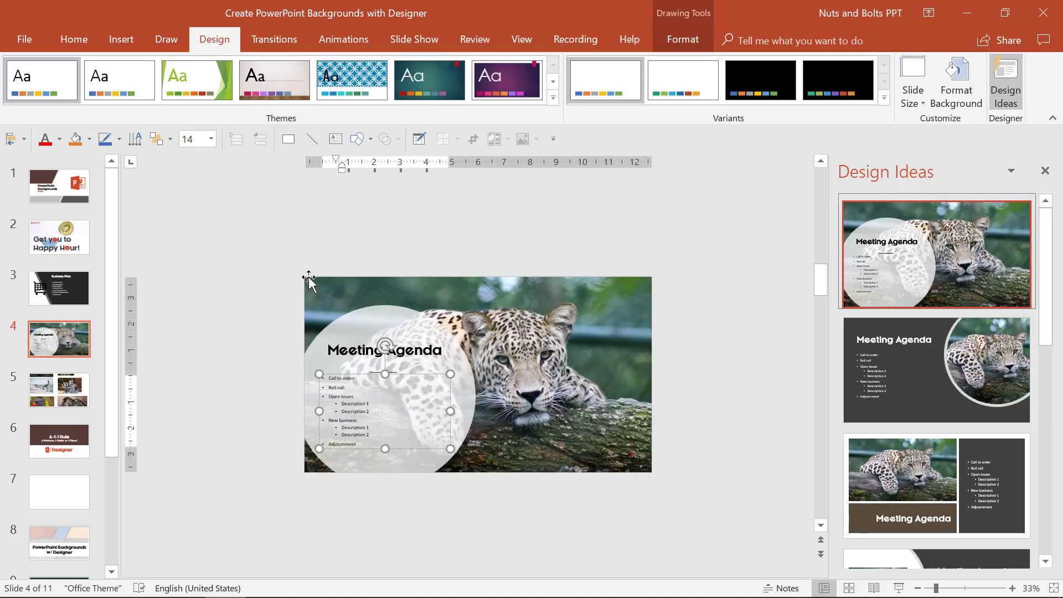
drag(322, 296, 335, 247)
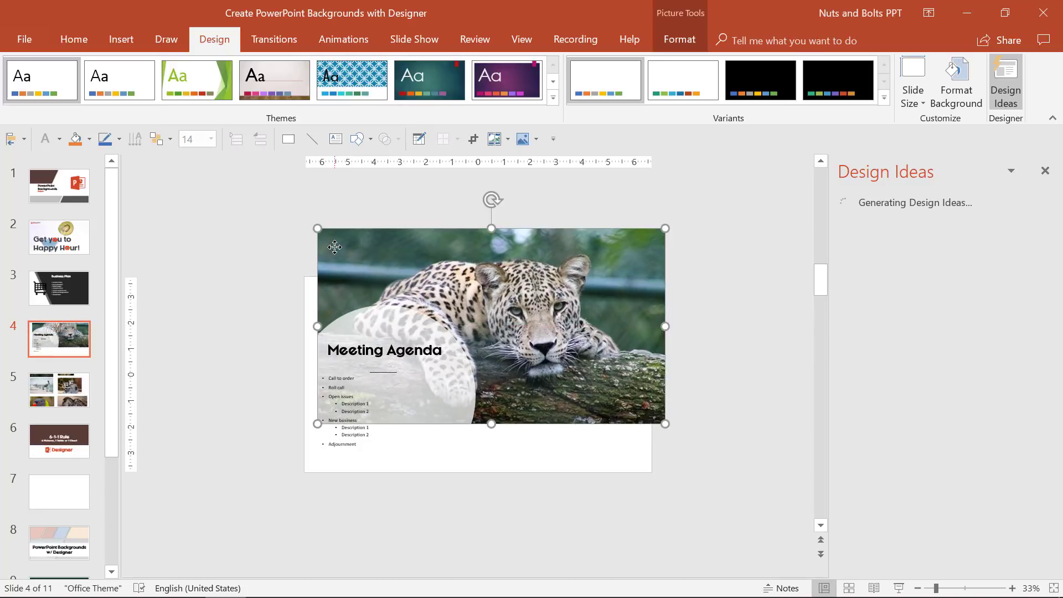
key(ctrl+z)
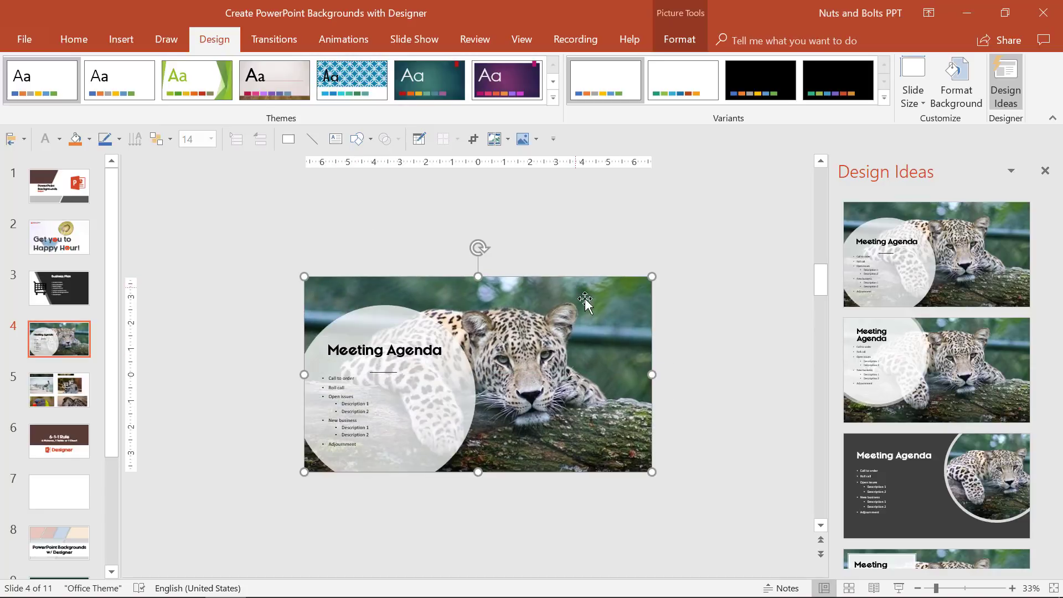
Try several more Designer layouts and settle on the white curved-photo layout.
click(949, 355)
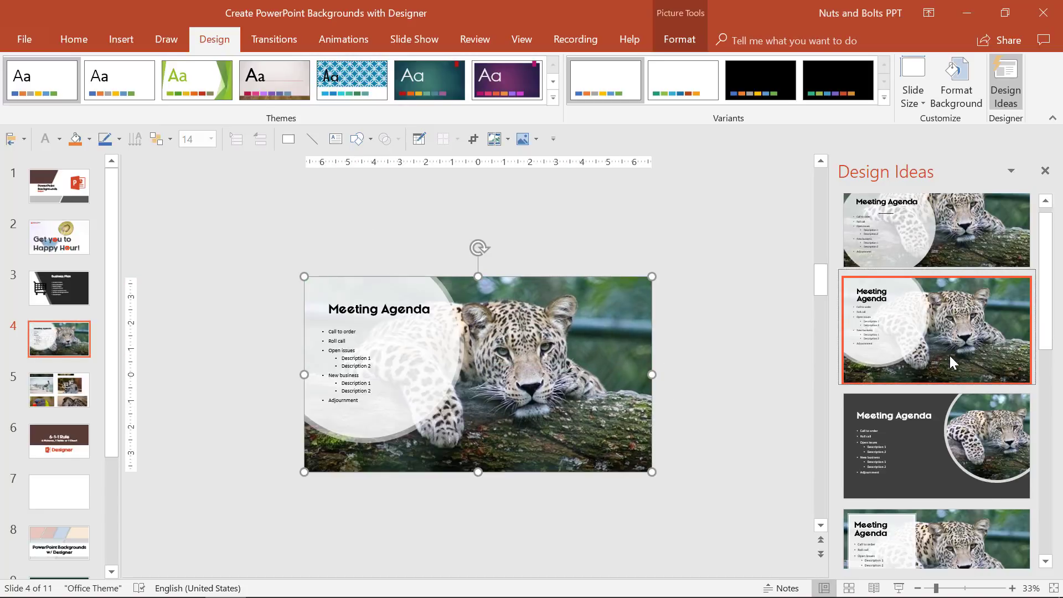
scroll(949, 354, down, 2)
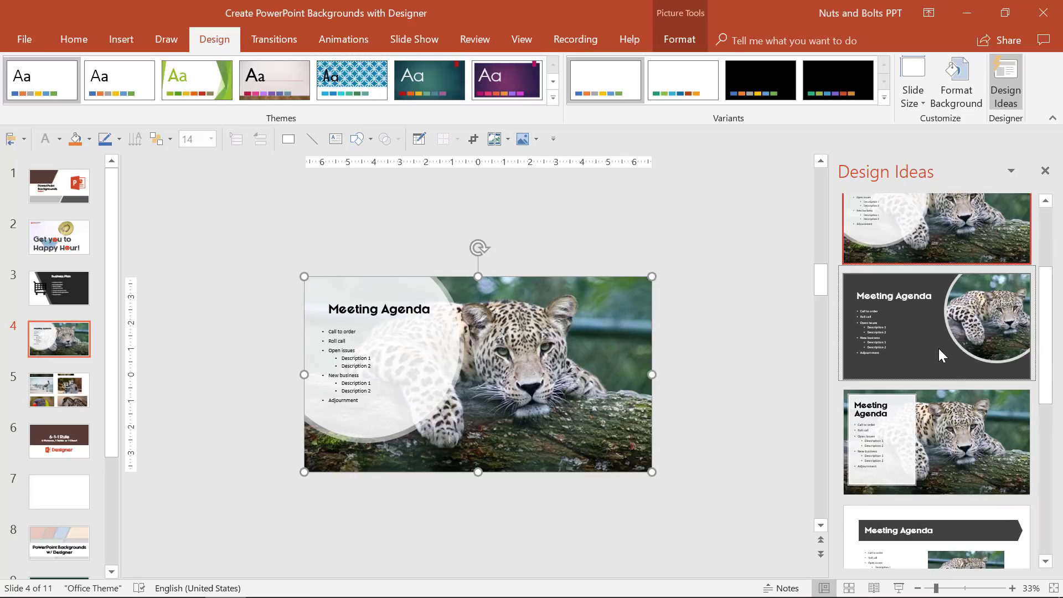
click(939, 349)
click(939, 423)
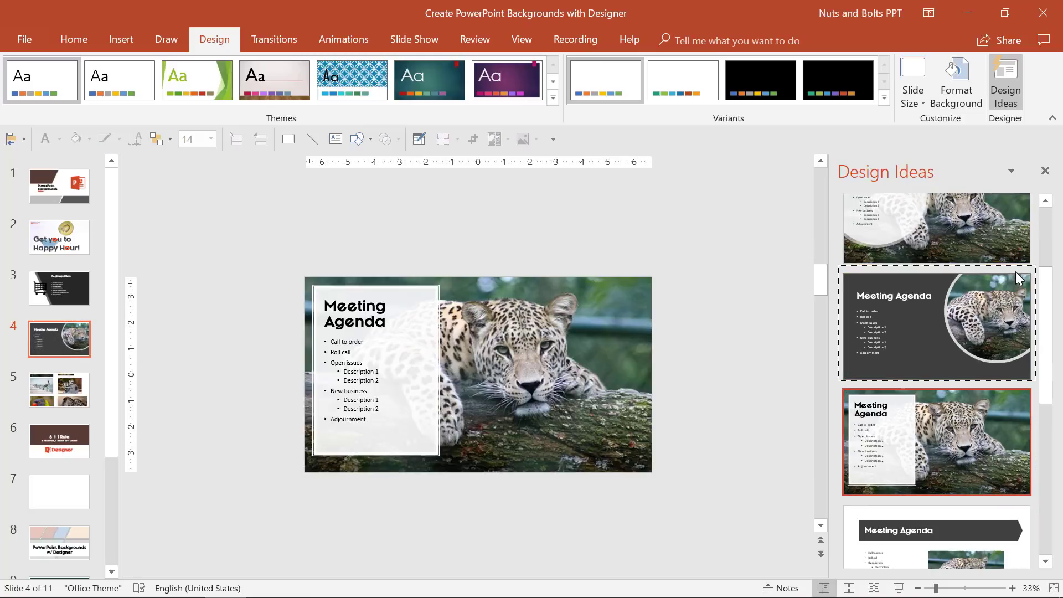
drag(1047, 301, 1046, 471)
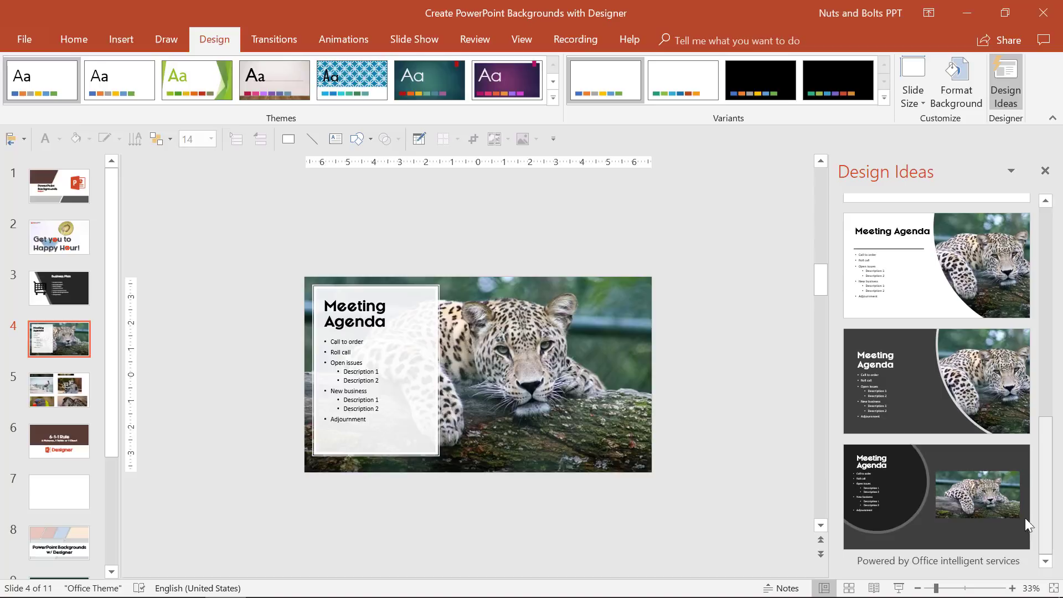
click(870, 512)
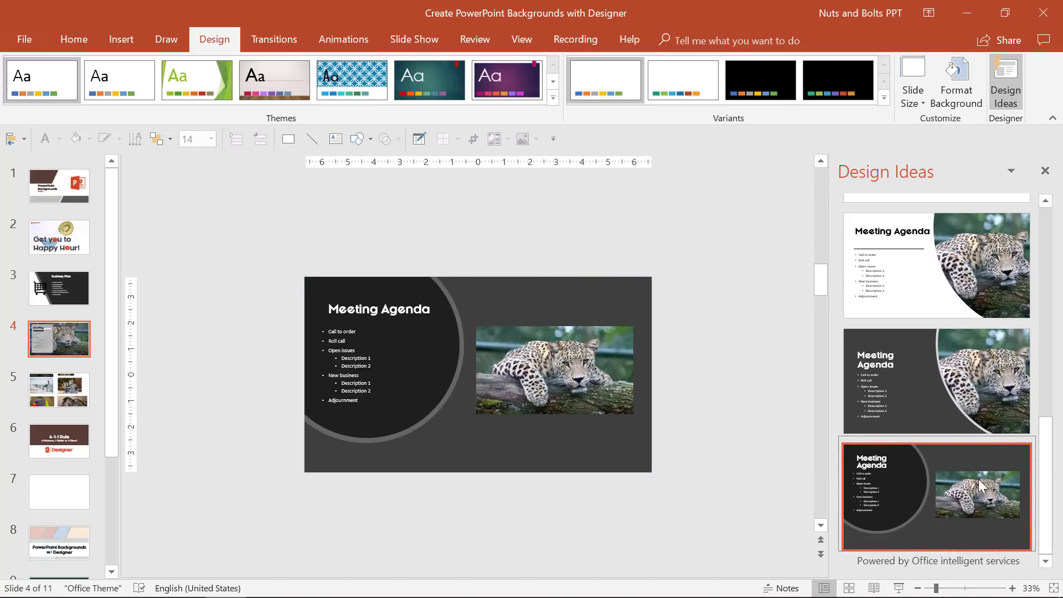
click(926, 367)
click(904, 244)
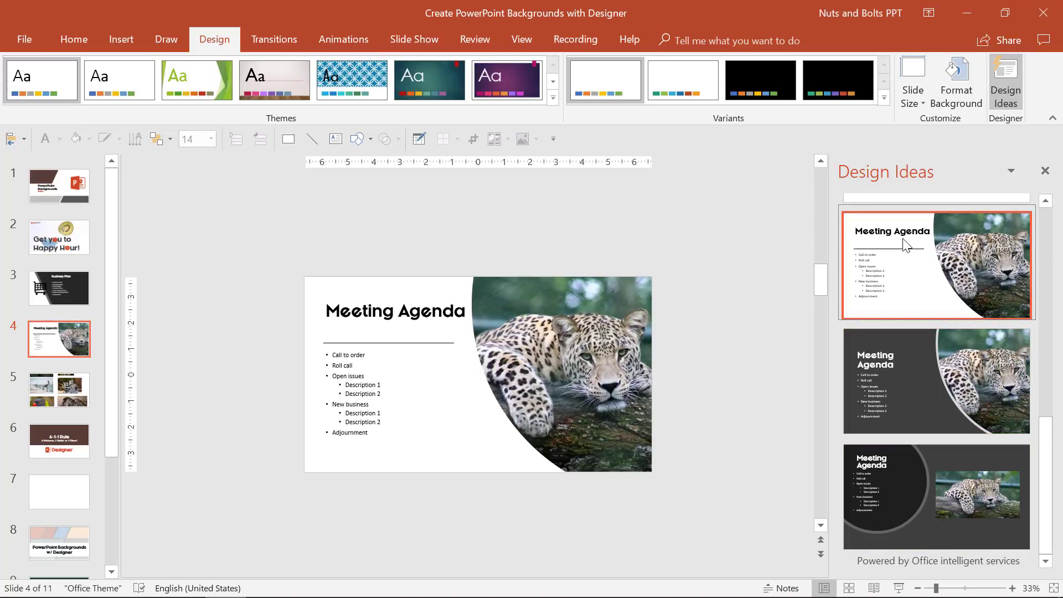
Select the tiger, parrot and zebra pictures together on slide 5.
click(65, 384)
click(472, 254)
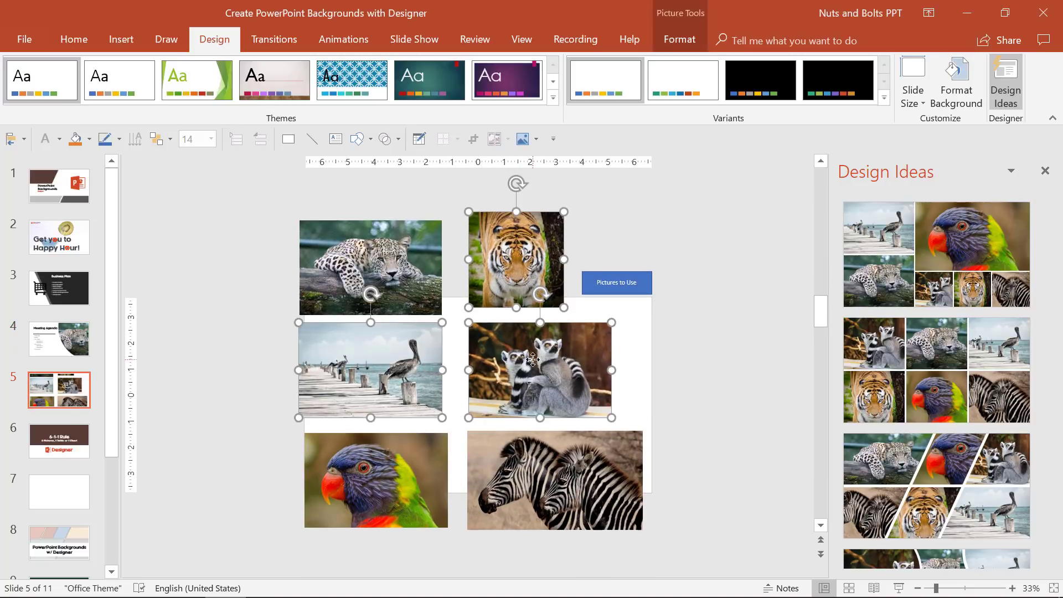
shift+click(432, 476)
shift+click(541, 478)
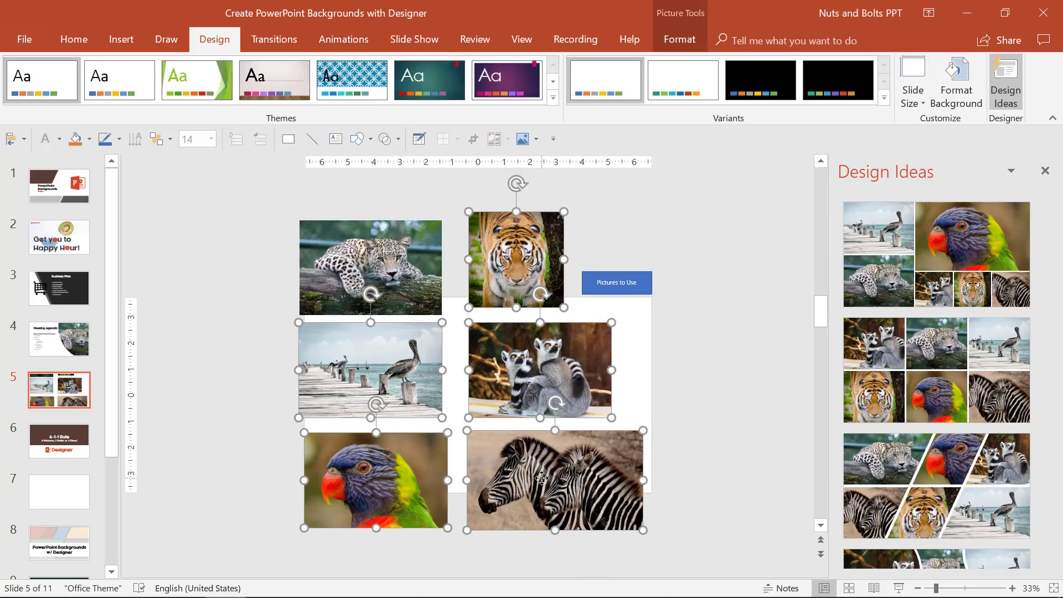
Paste the animal photos onto the Meeting Agenda slide and apply the dark photo grid layout.
click(59, 339)
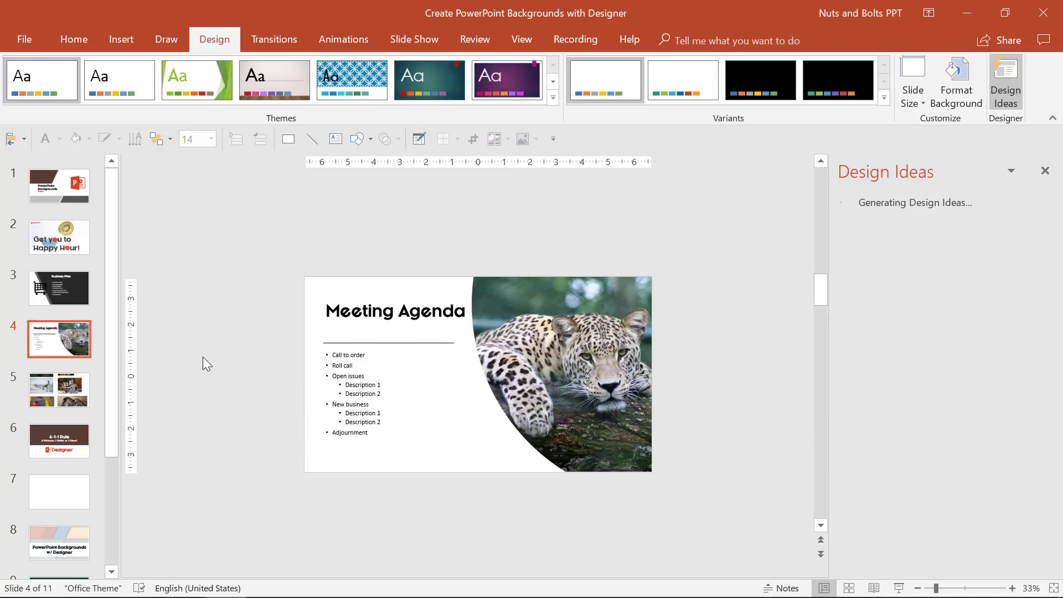
drag(264, 232, 715, 473)
click(715, 473)
key(ctrl+v)
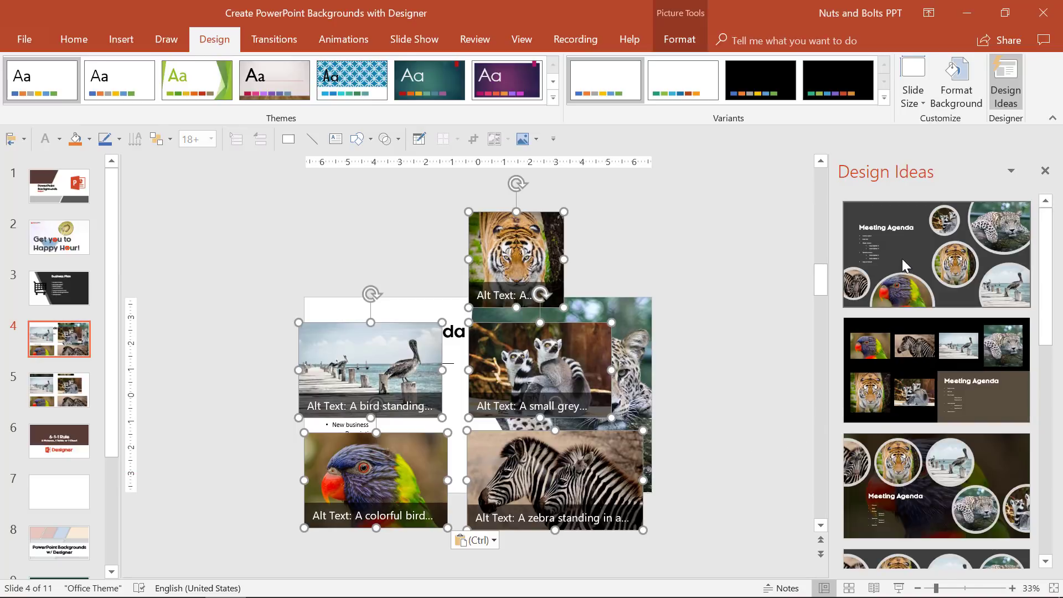
click(902, 258)
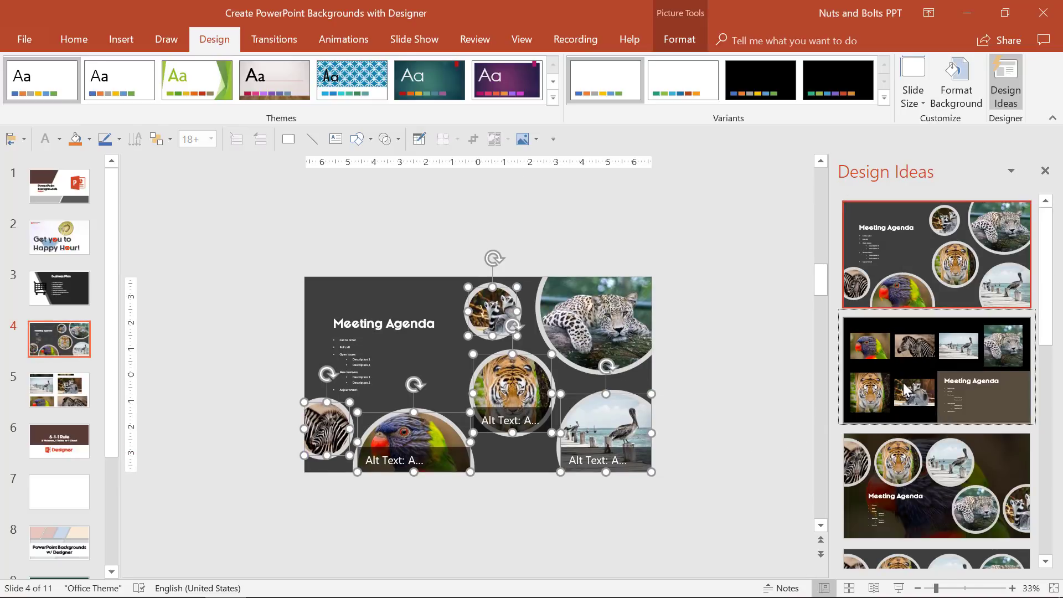
click(903, 383)
Move the leopard off the slide, delete it, and apply the diagonal angled-photo collage layout.
drag(601, 331, 726, 310)
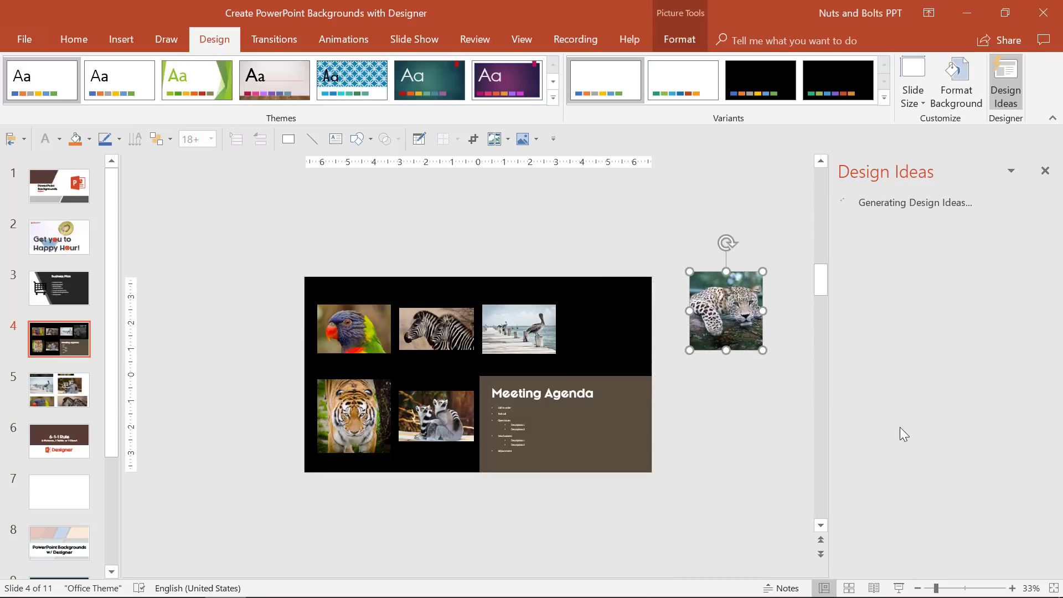
click(911, 480)
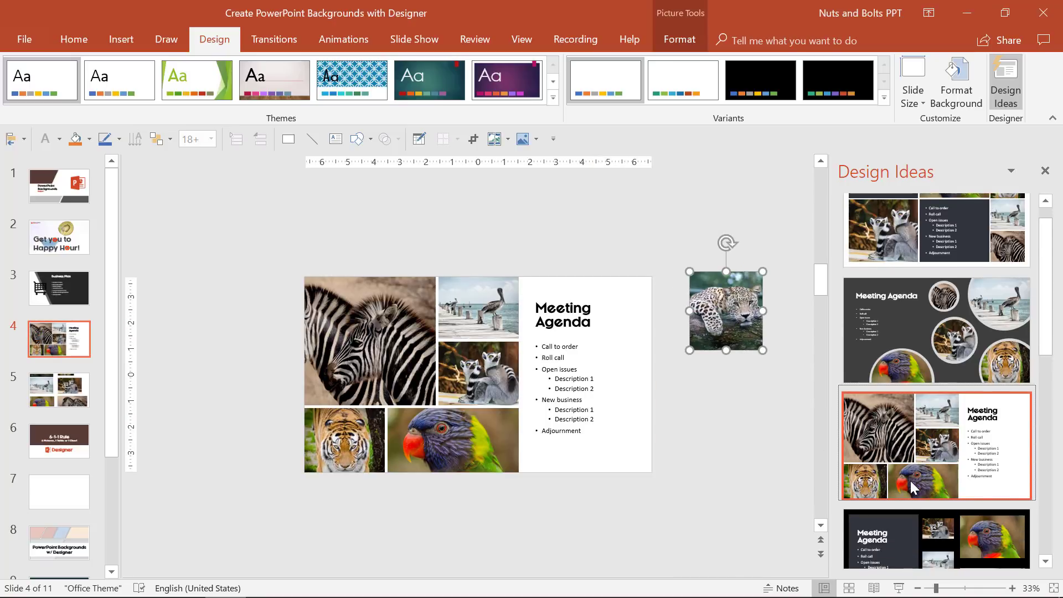
scroll(910, 480, down, 3)
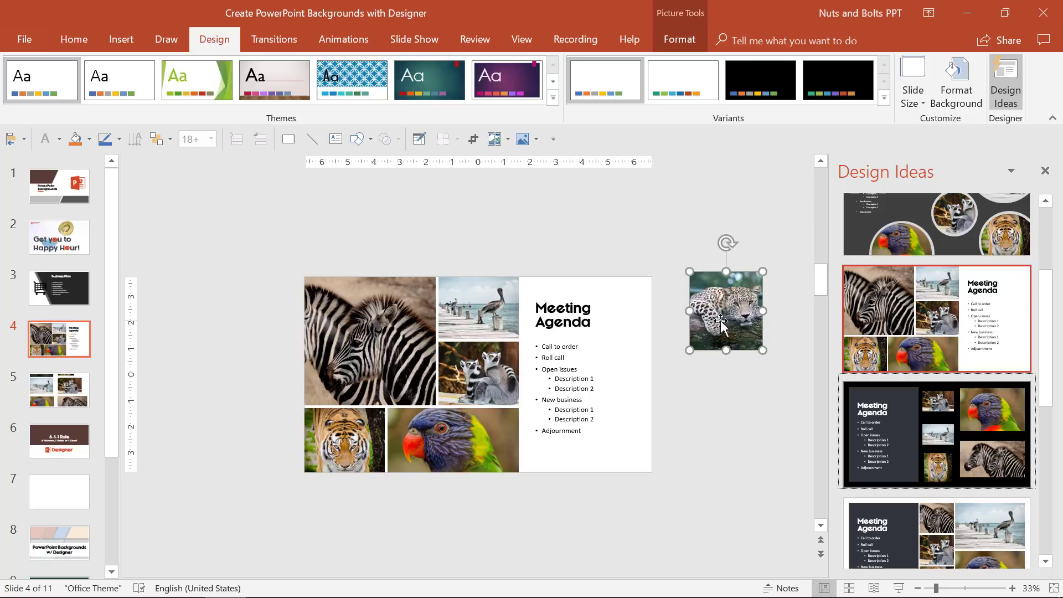
key(Delete)
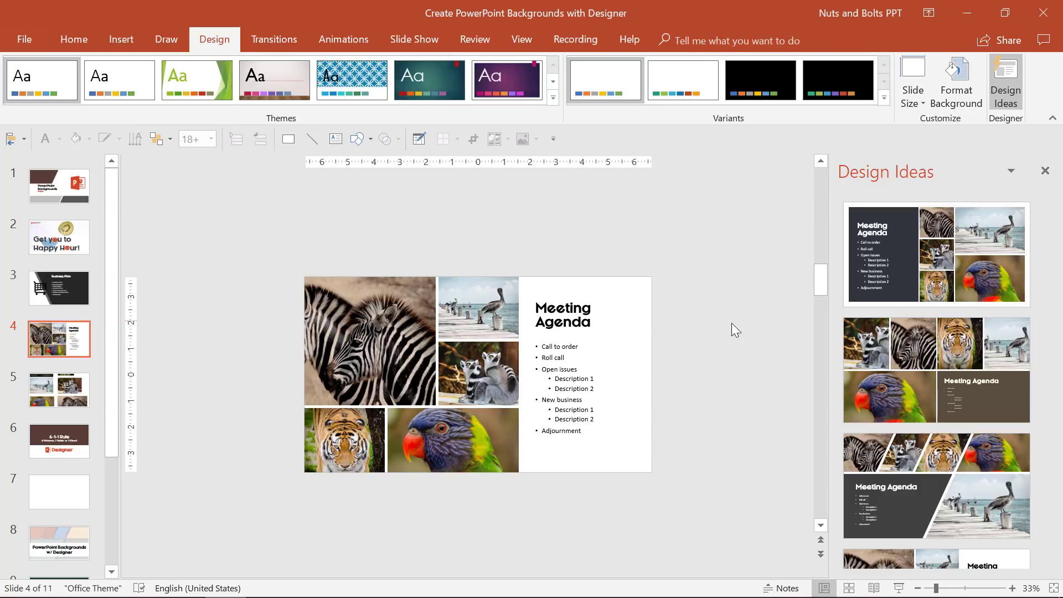
scroll(921, 268, down, 1)
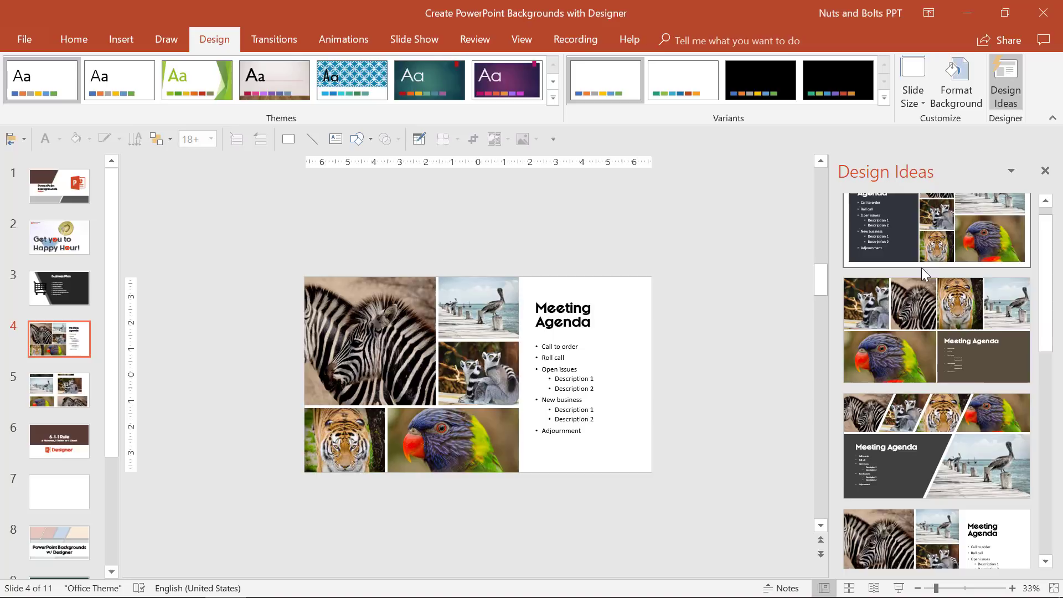
scroll(922, 268, down, 3)
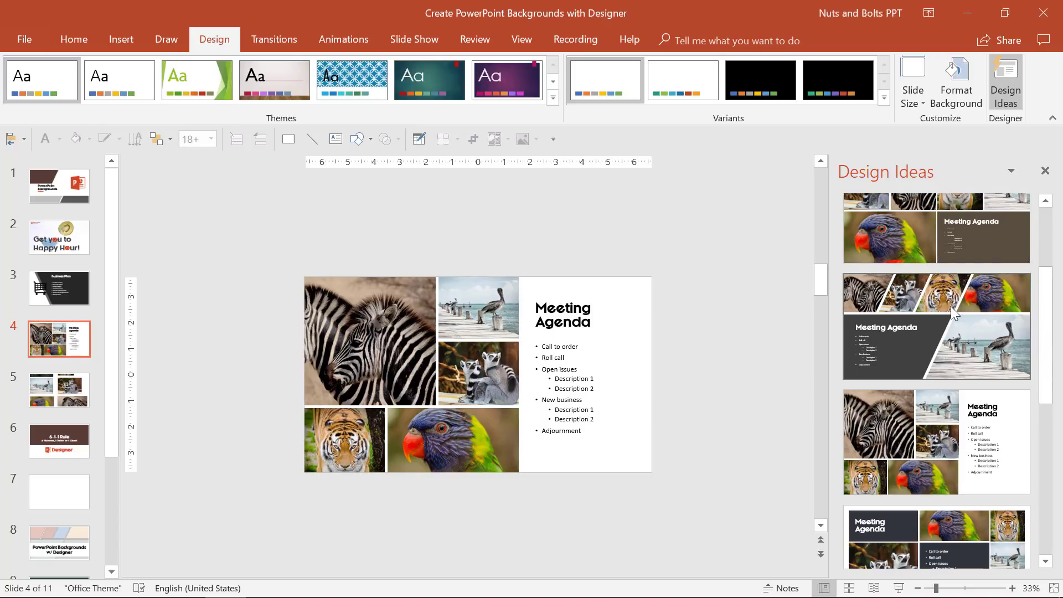
click(951, 307)
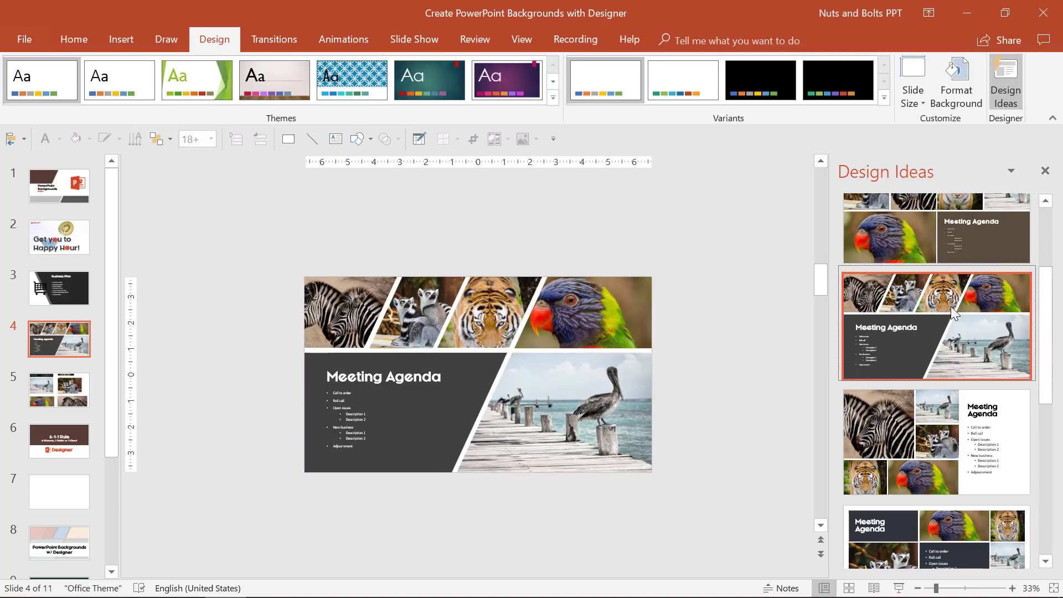
Select the pelican, parrot and tiger pictures in turn, then close the Design Ideas pane.
drag(240, 224, 765, 531)
click(657, 427)
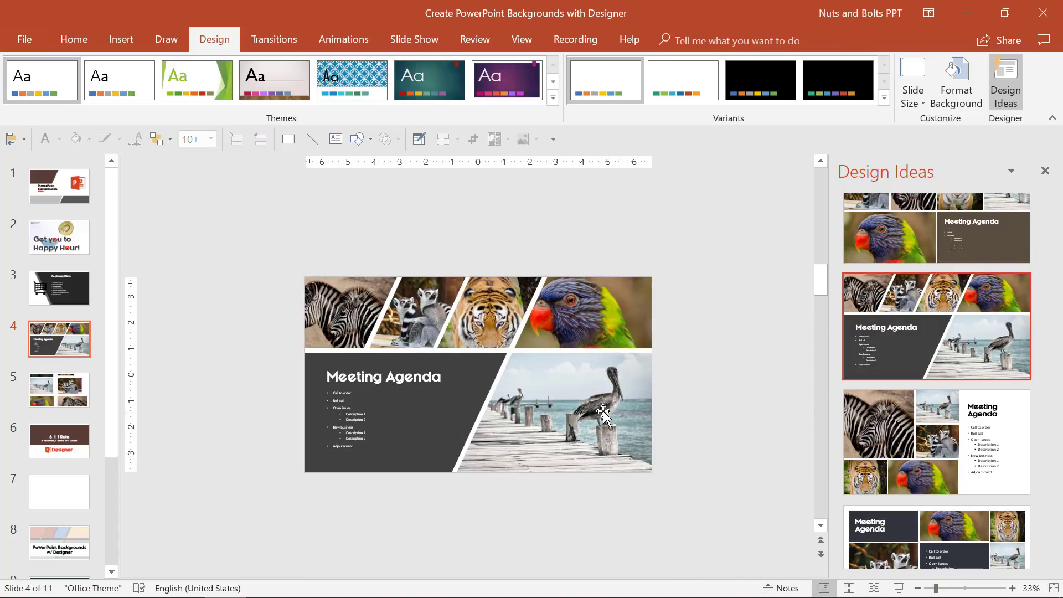
click(631, 407)
click(646, 288)
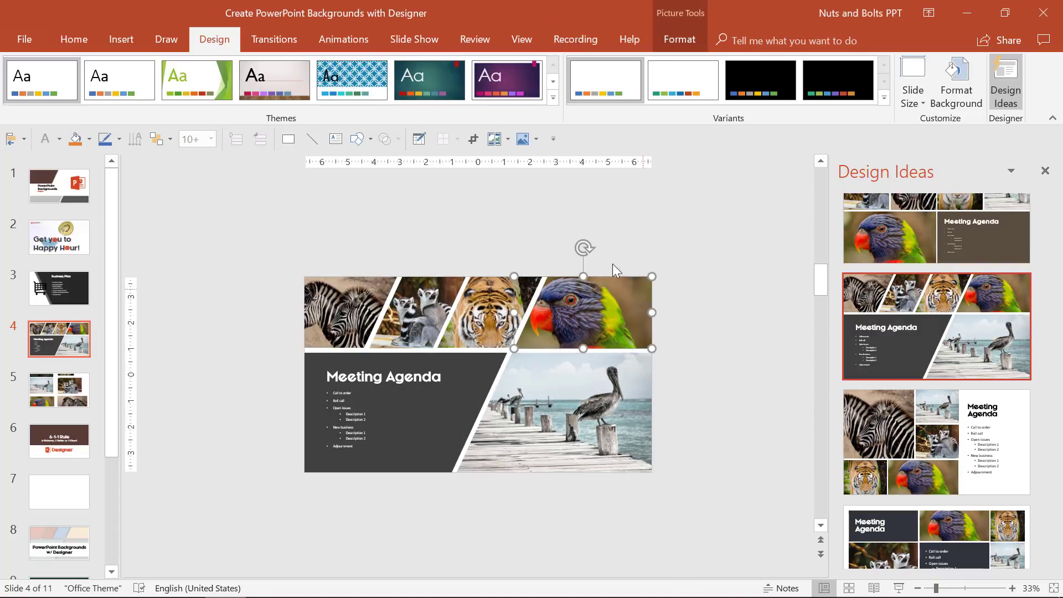
click(476, 307)
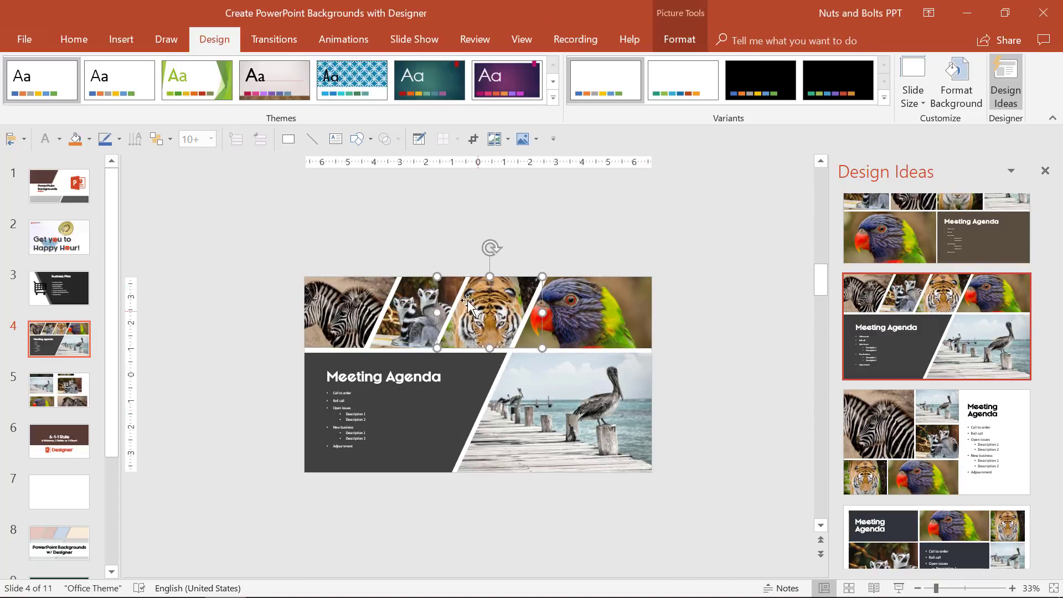
click(1045, 171)
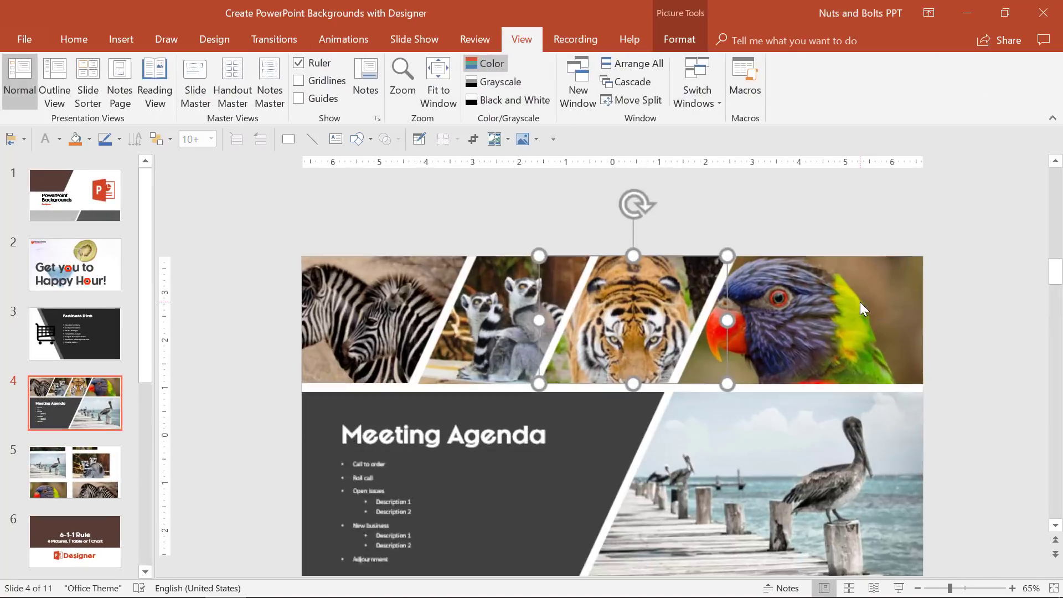
Open the Crop settings in Format Picture for the tiger photo.
drag(610, 352, 619, 286)
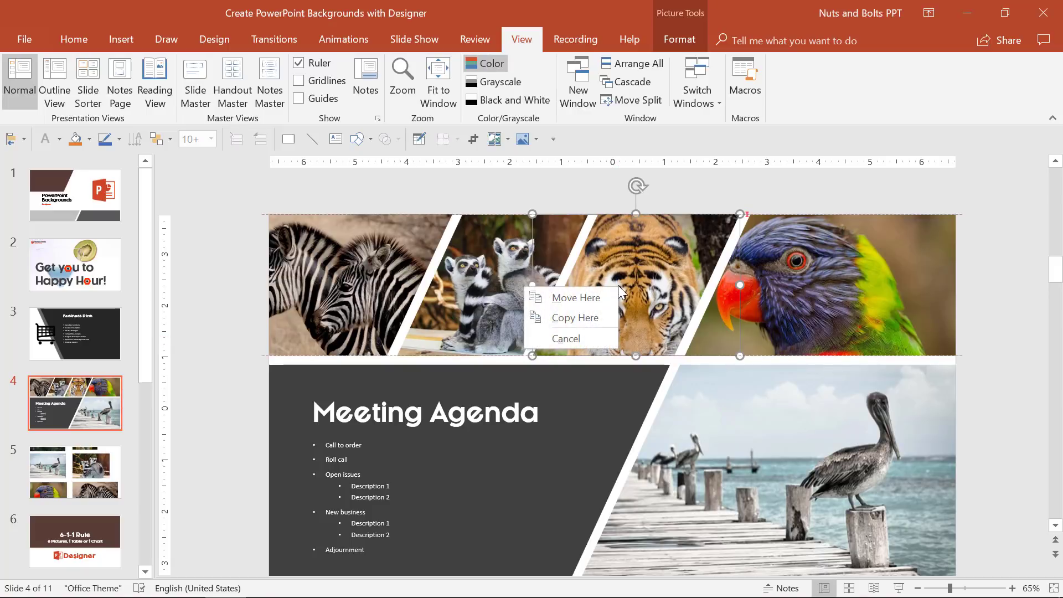
key(Escape)
right_click(620, 285)
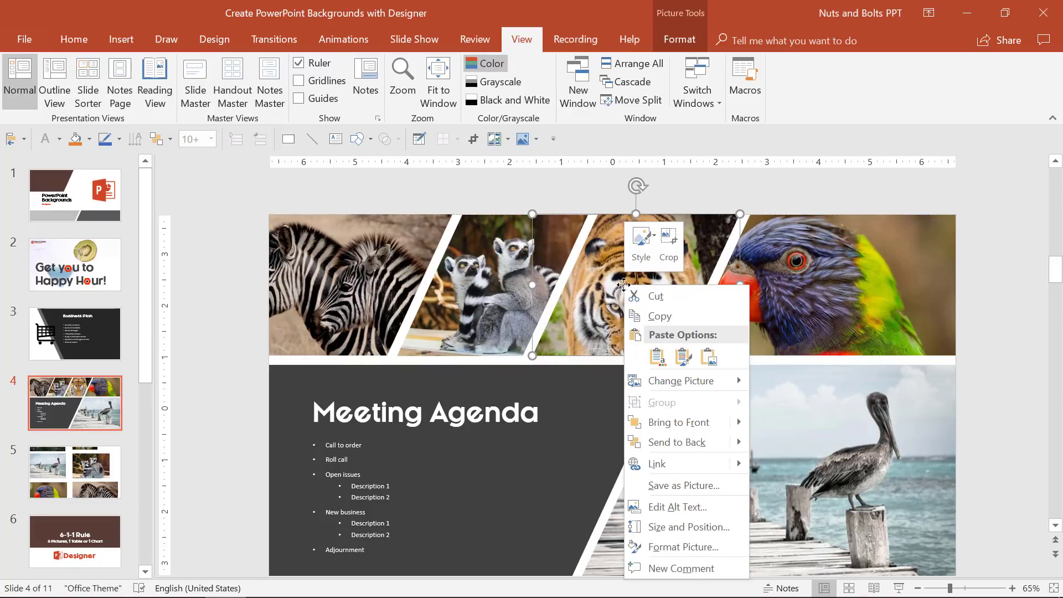
click(674, 548)
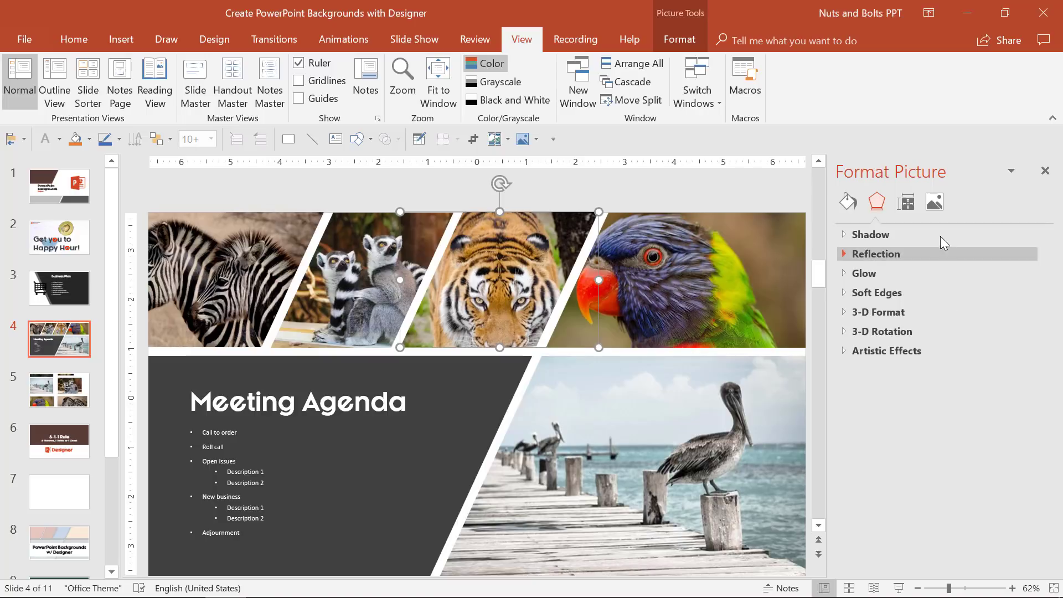
click(932, 203)
click(843, 273)
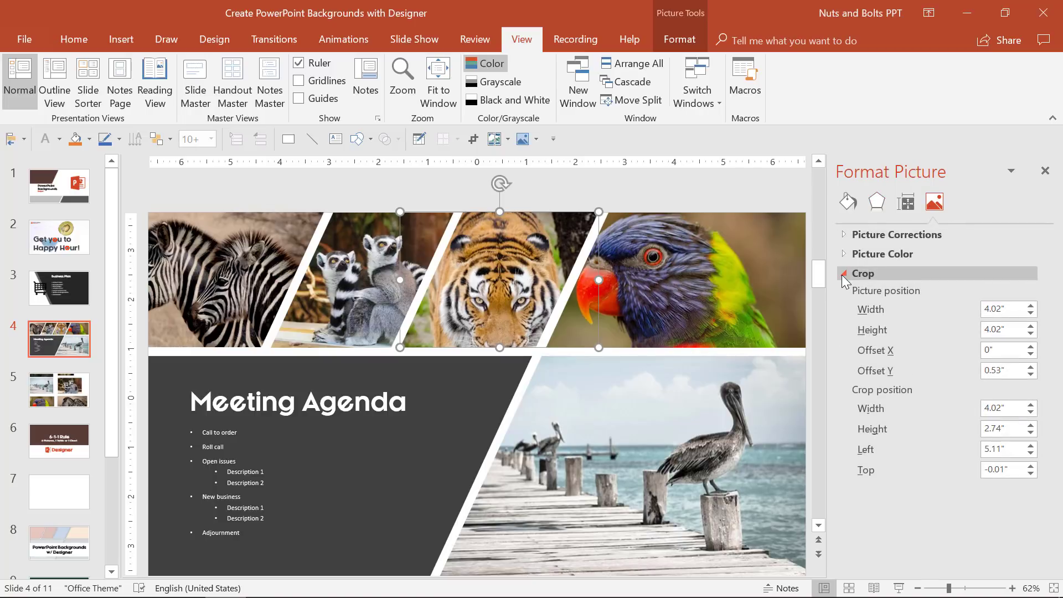
Step the tiger photo's crop Offset Y from 0.53" to 0" and close the pane.
click(1031, 366)
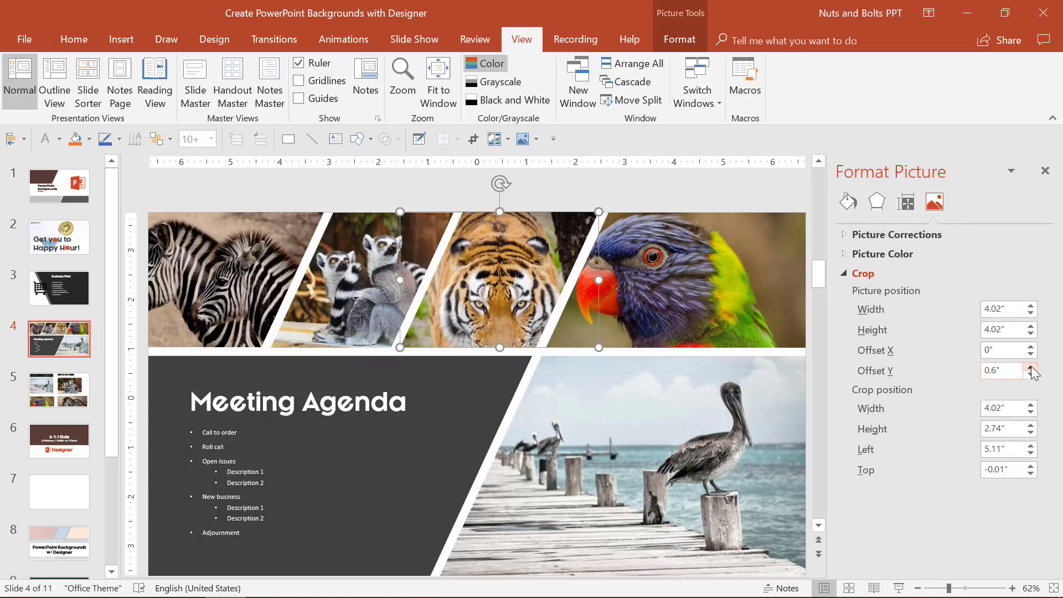
click(1031, 374)
click(1031, 374)
click(1031, 374)
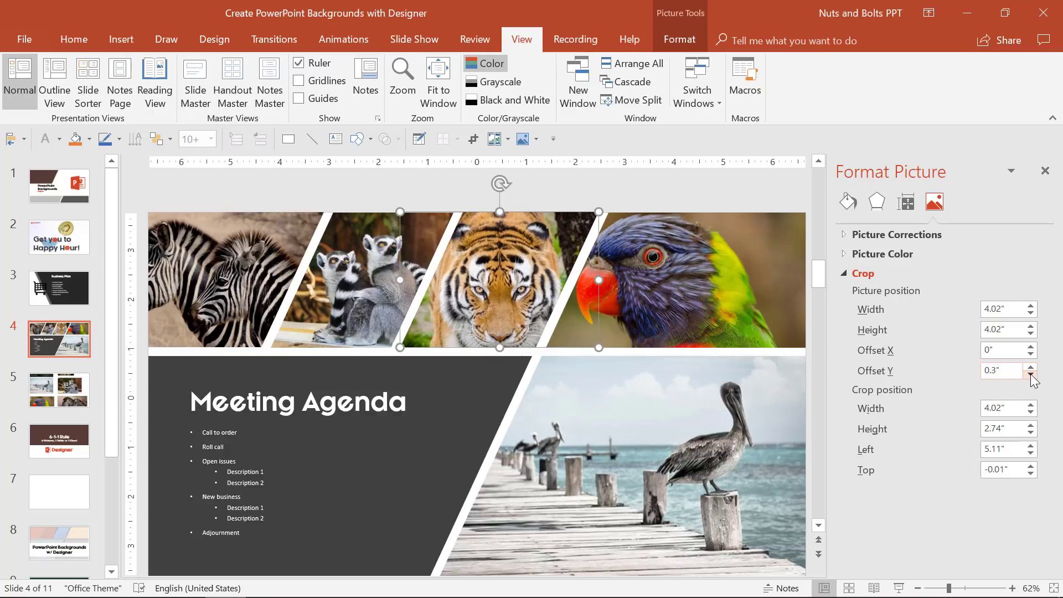
click(1031, 374)
click(1031, 374)
click(1030, 374)
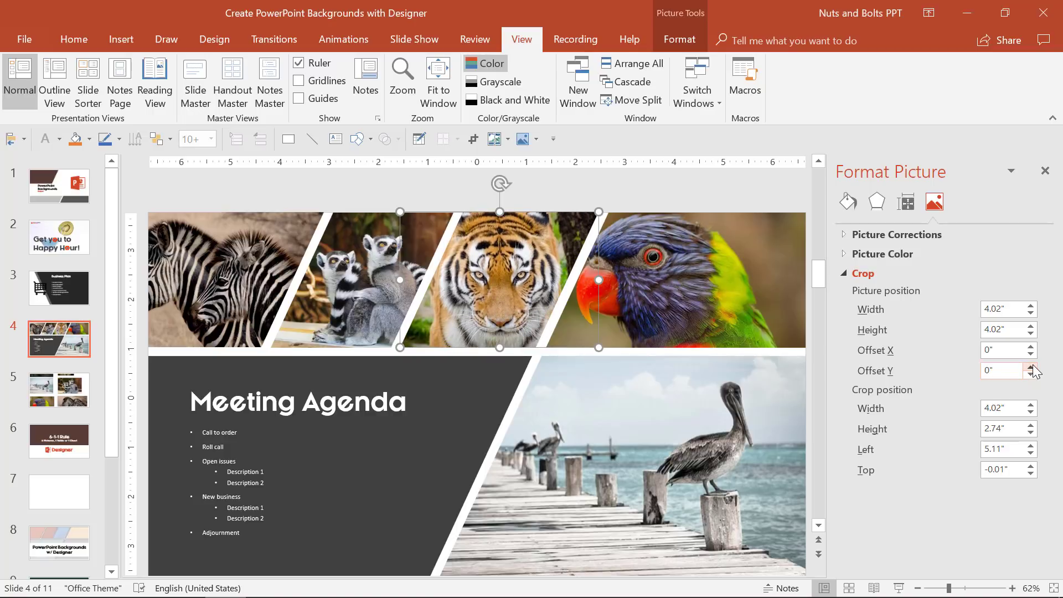
click(1031, 374)
click(1031, 367)
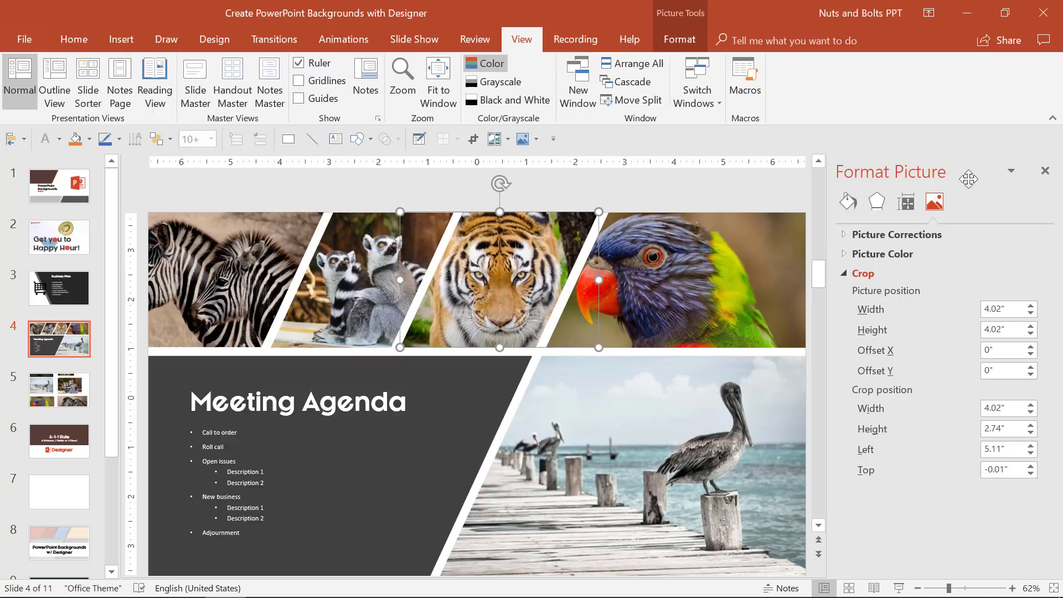
click(1045, 171)
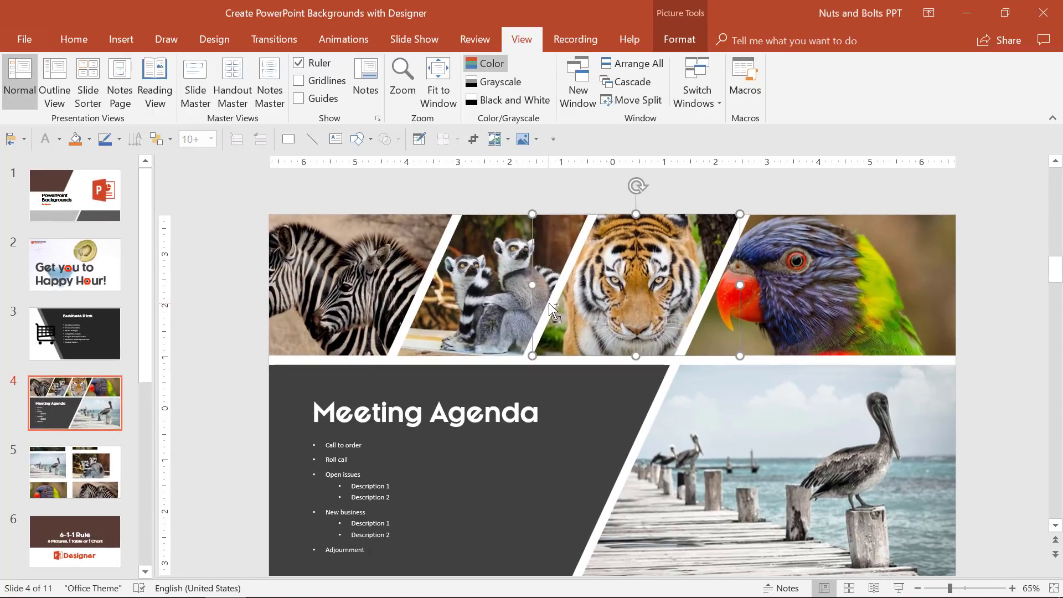
scroll(552, 310, down, 2)
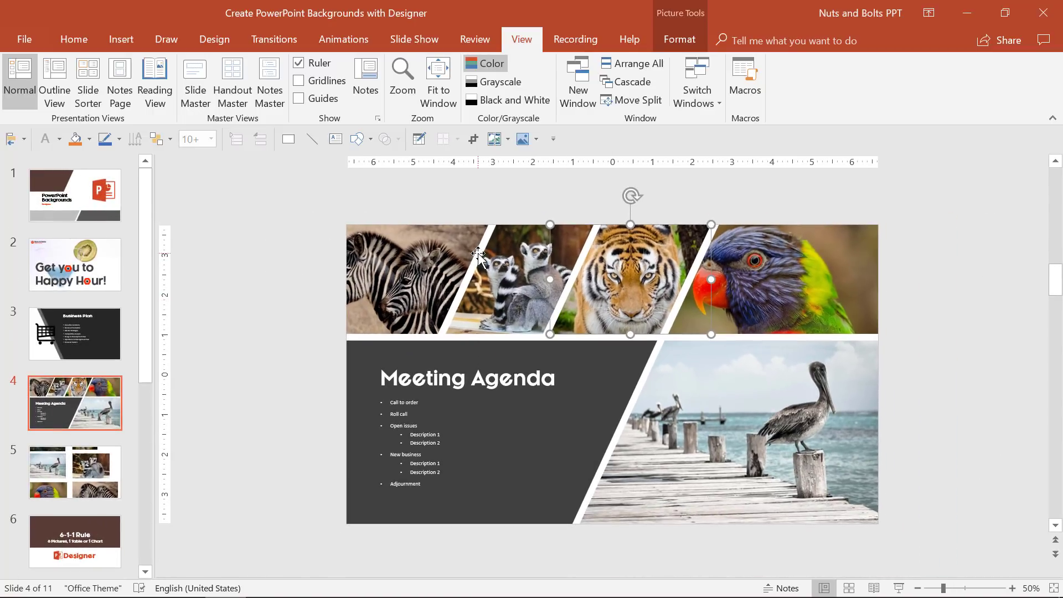
click(67, 554)
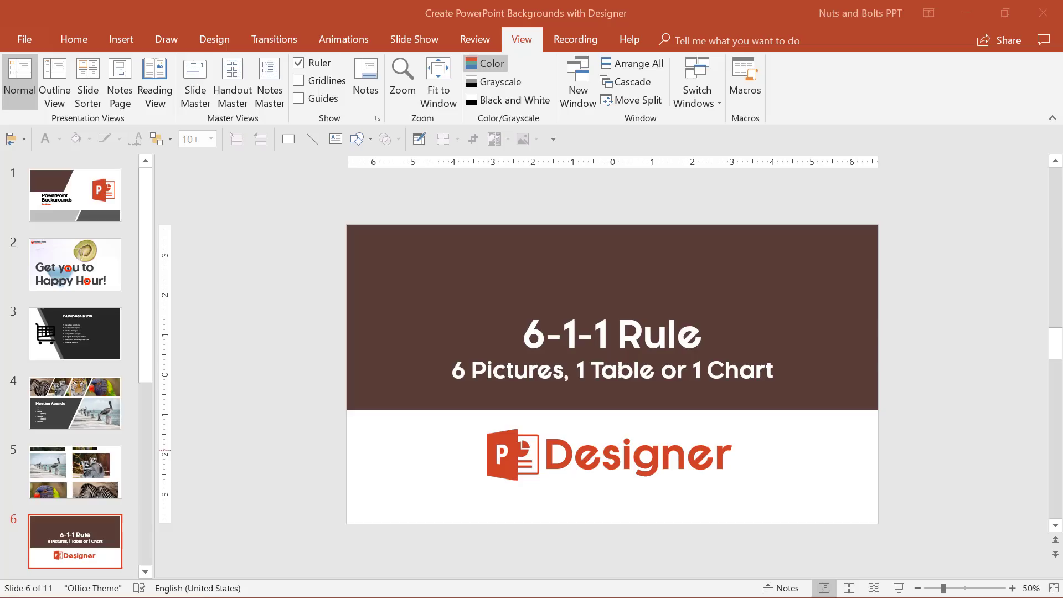
click(89, 388)
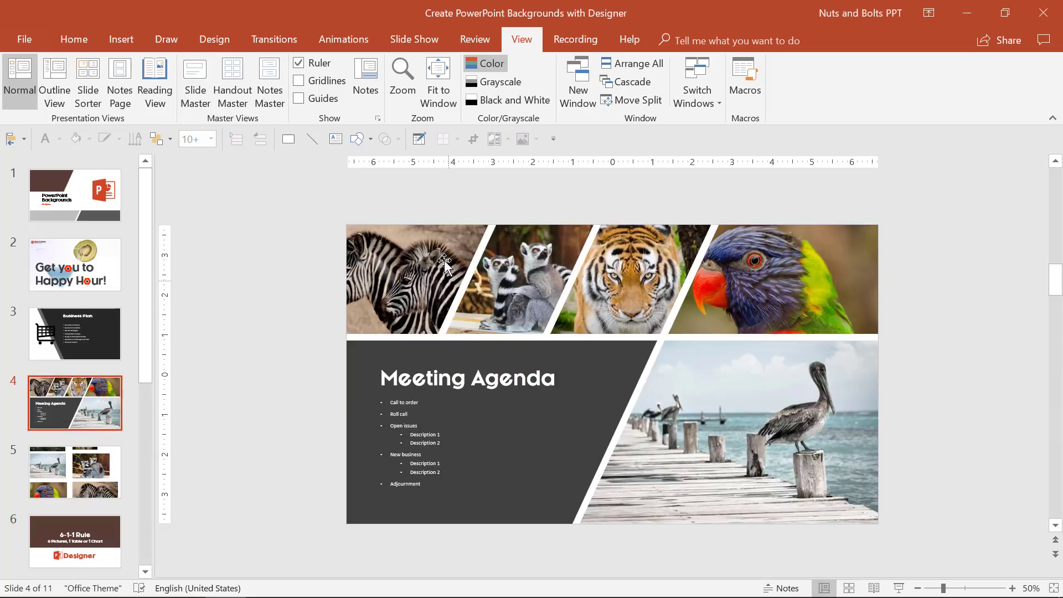
mouse_move(432, 259)
mouse_down()
mouse_move(407, 282)
mouse_move(433, 259)
mouse_up()
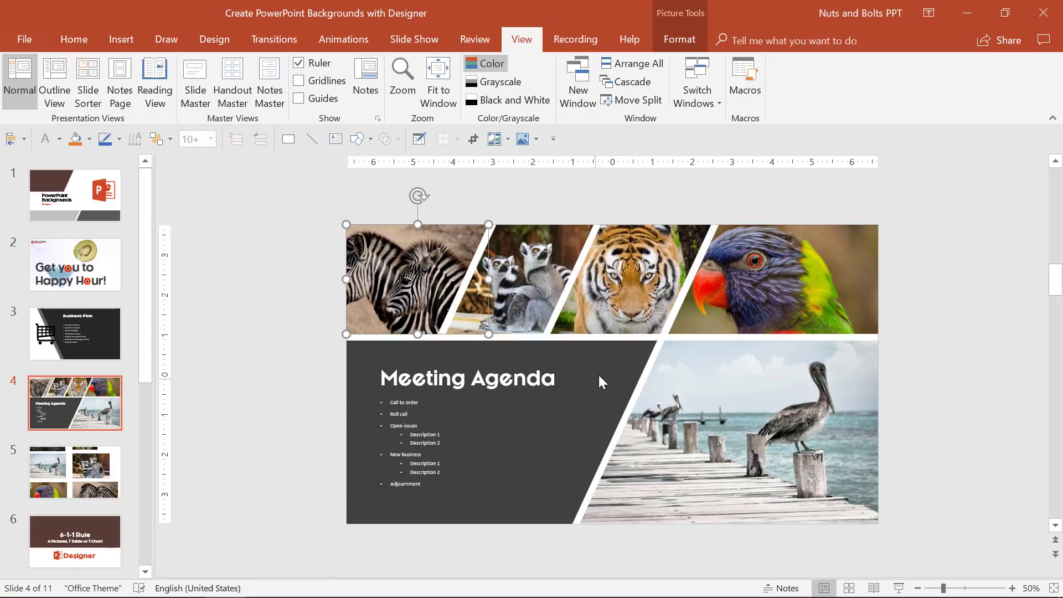
Give every object on slide 4 a white shape outline.
click(628, 354)
key(ctrl+a)
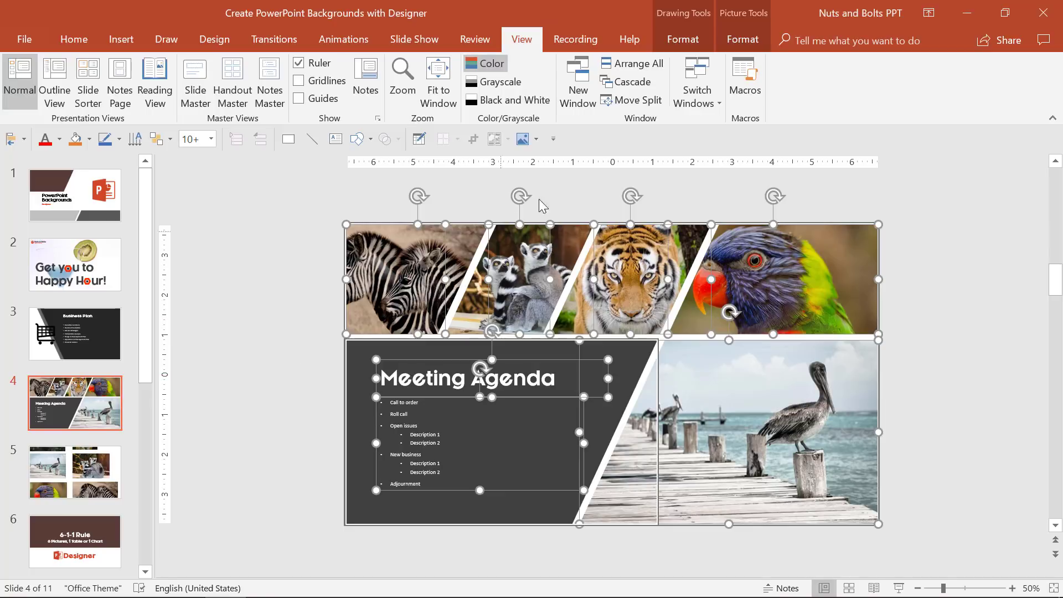
click(671, 41)
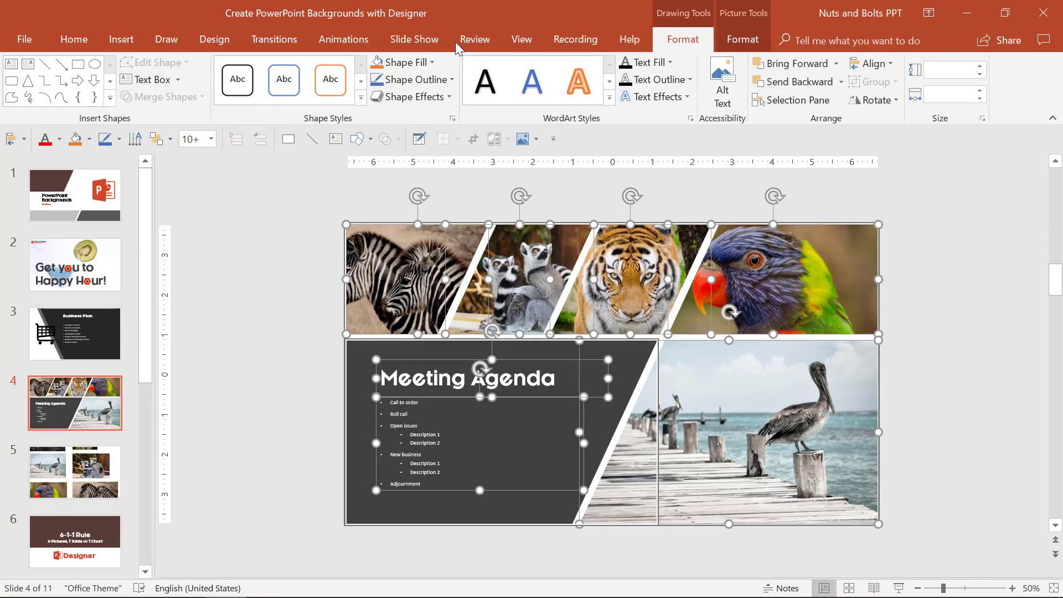
click(447, 78)
click(375, 114)
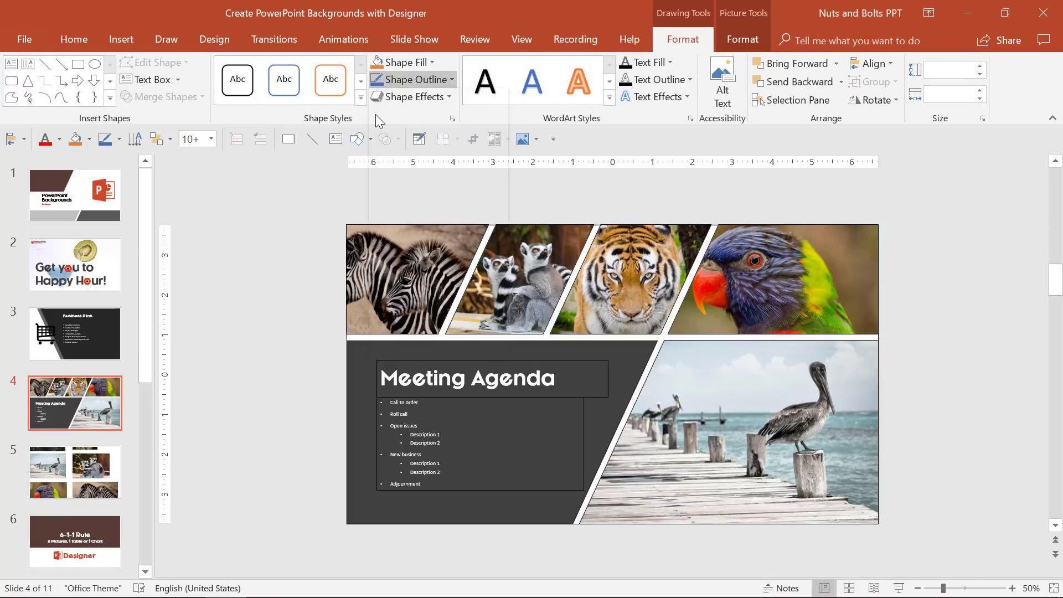
Delete the Meeting Agenda title and the agenda body text from slide 4.
click(219, 381)
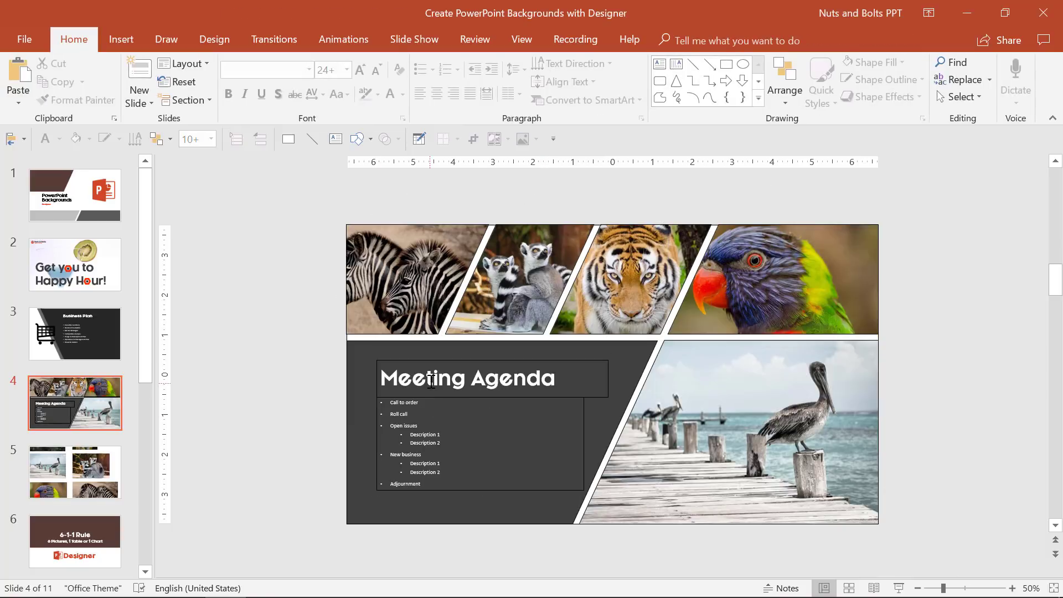
click(432, 381)
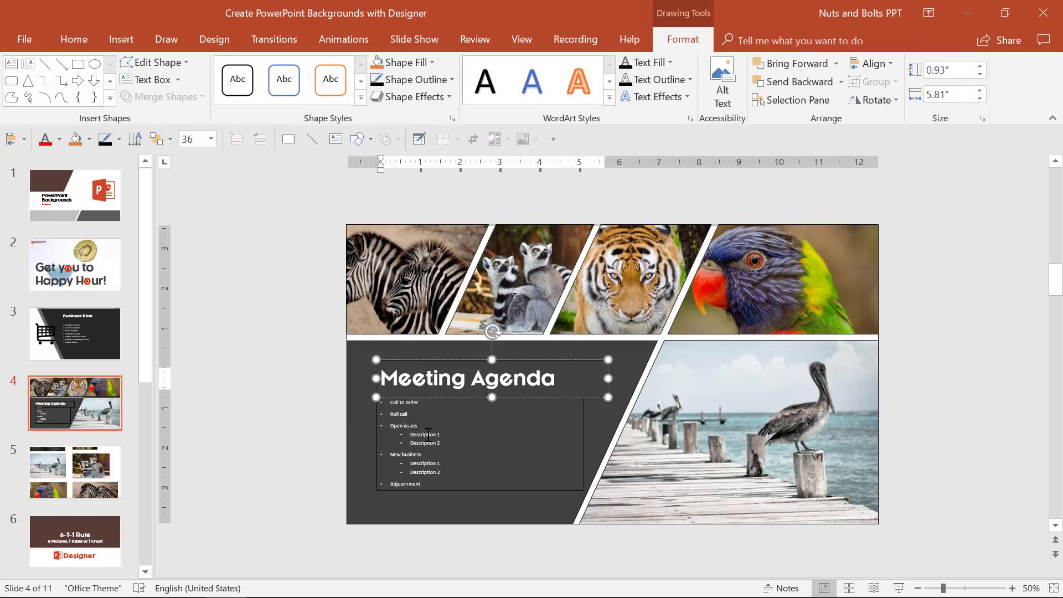
shift+click(429, 434)
key(Delete)
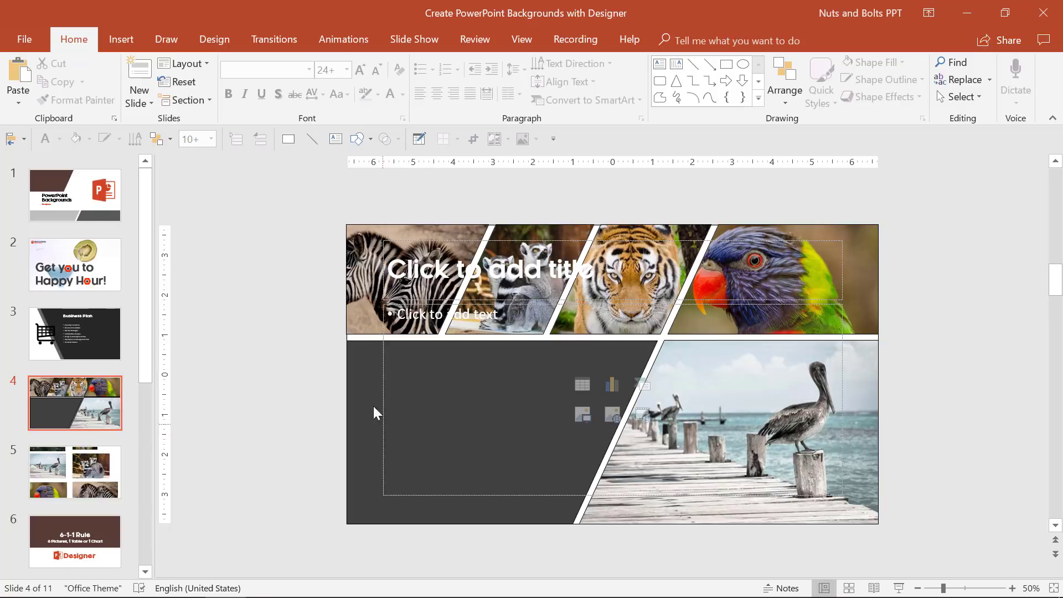
click(90, 399)
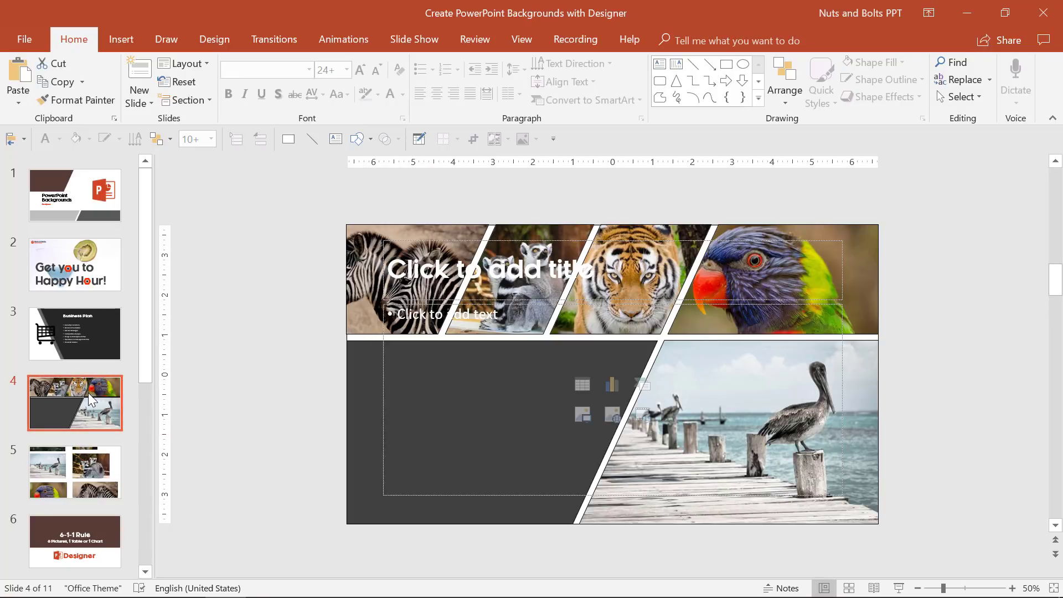
drag(143, 367, 143, 427)
Paste the animal collage onto slide 7 as an Enhanced Metafile picture and stretch it to fill the slide.
click(73, 446)
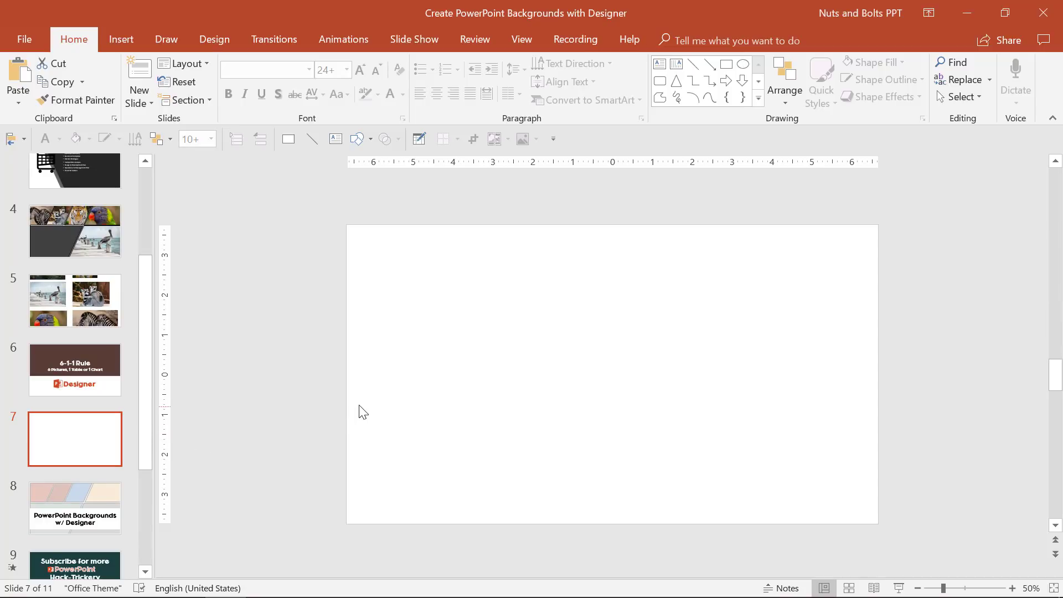
key(ctrl+alt+v)
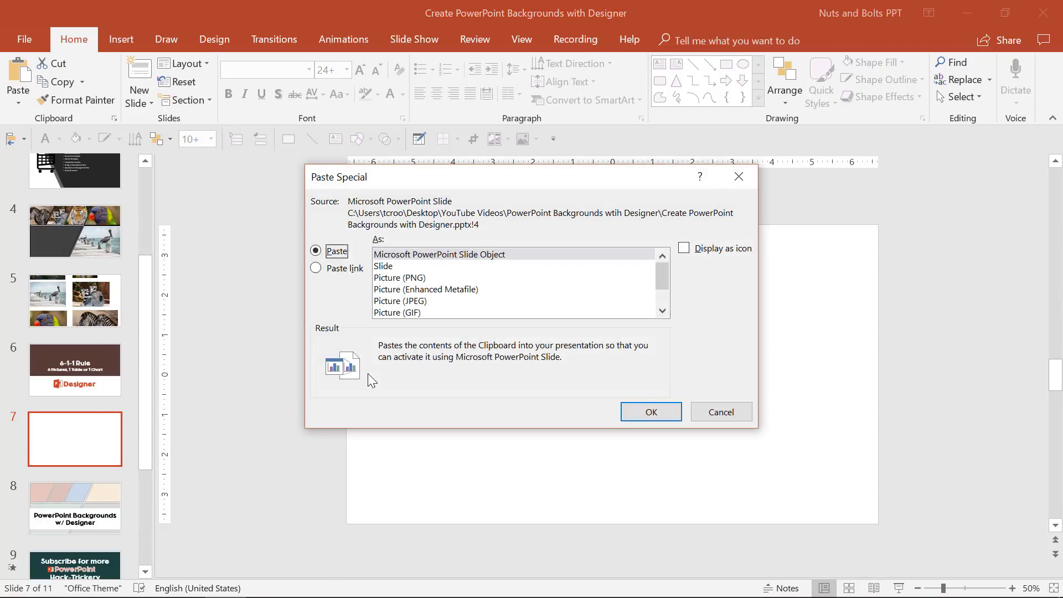
key(Escape)
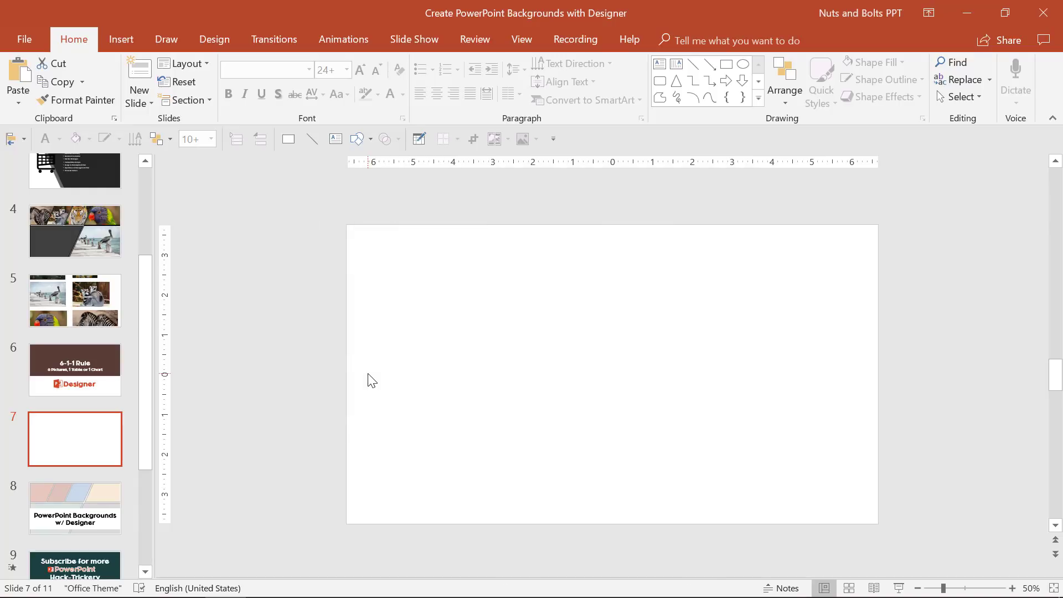
click(18, 104)
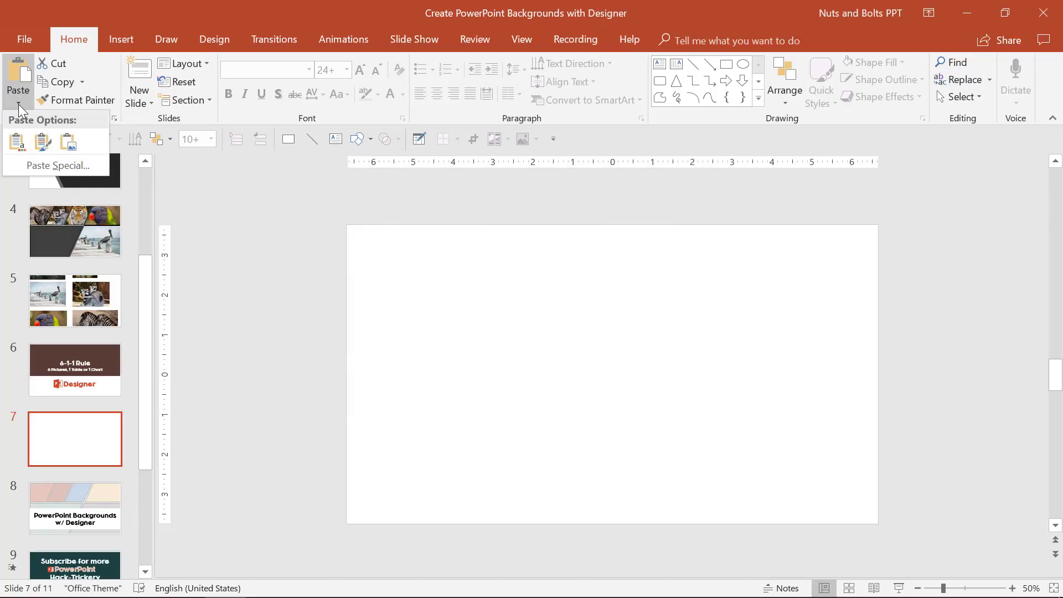
click(20, 164)
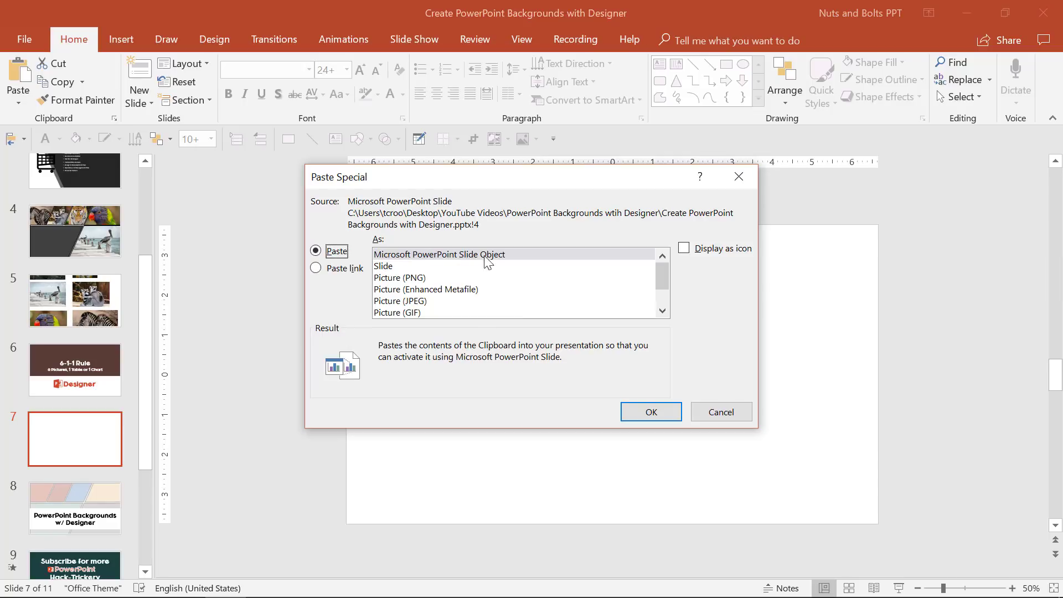
click(445, 290)
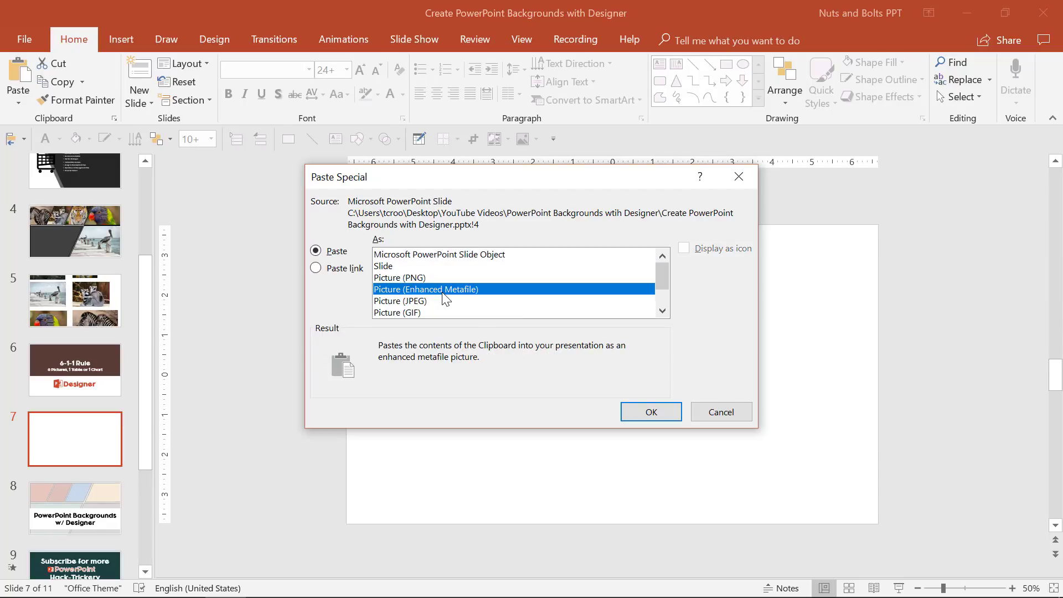
click(642, 416)
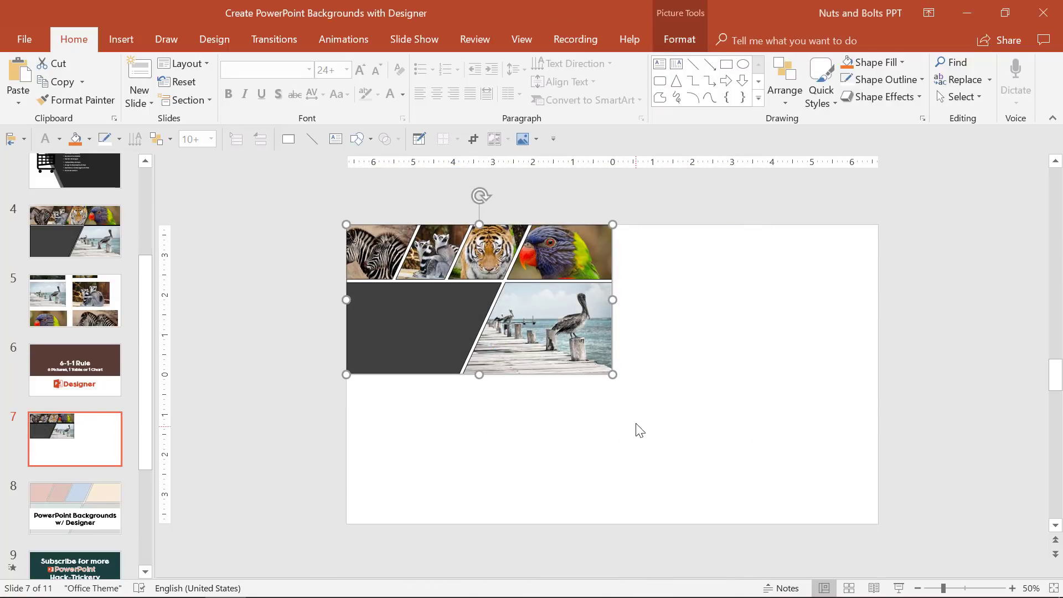
drag(613, 376, 877, 523)
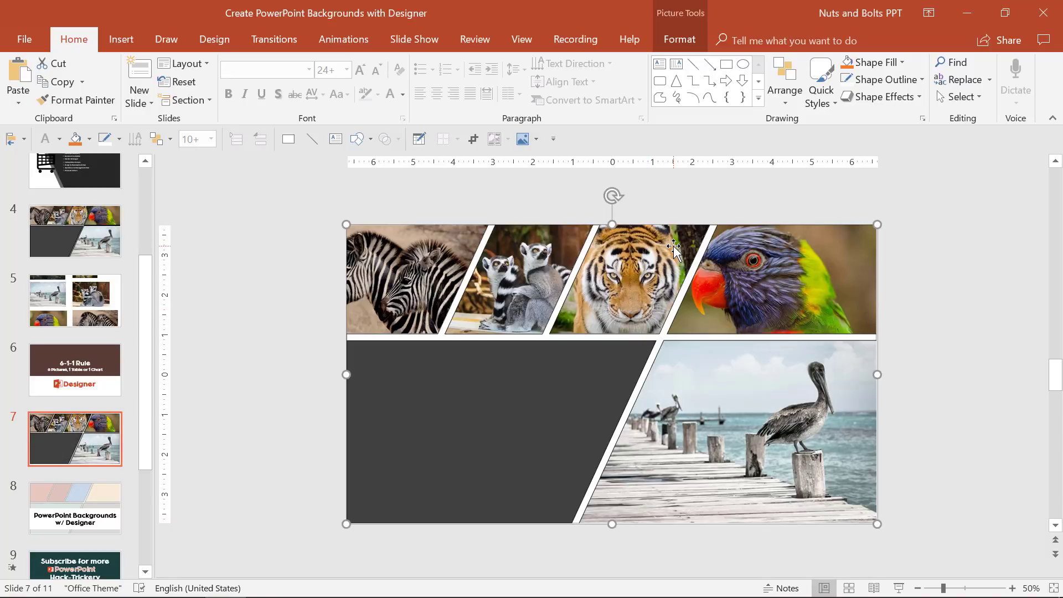
Convert the pasted collage picture into drawing objects and ungroup it into separate pieces.
key(ctrl+shift+g)
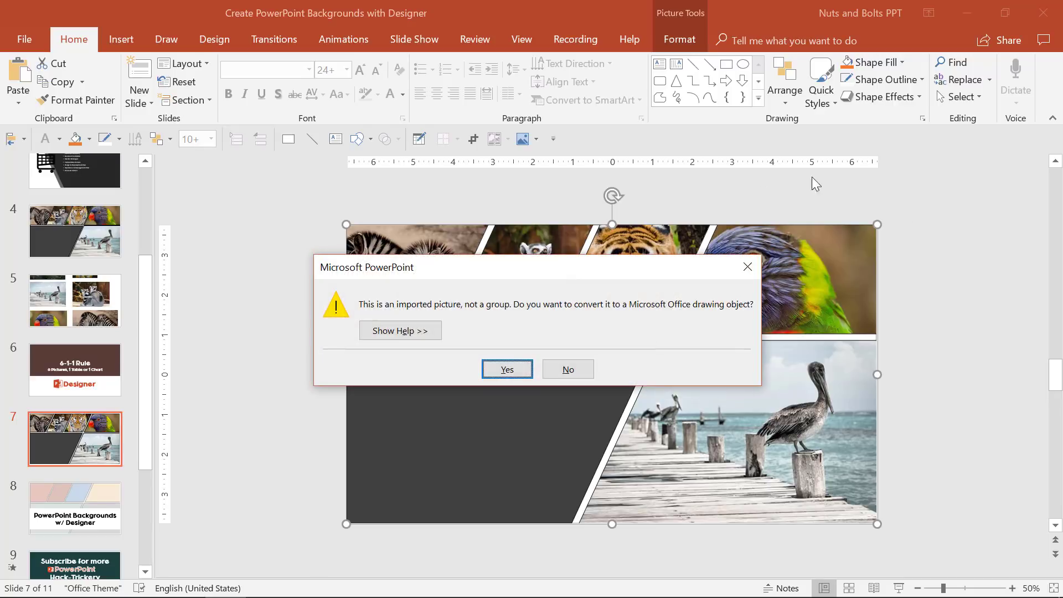
click(507, 370)
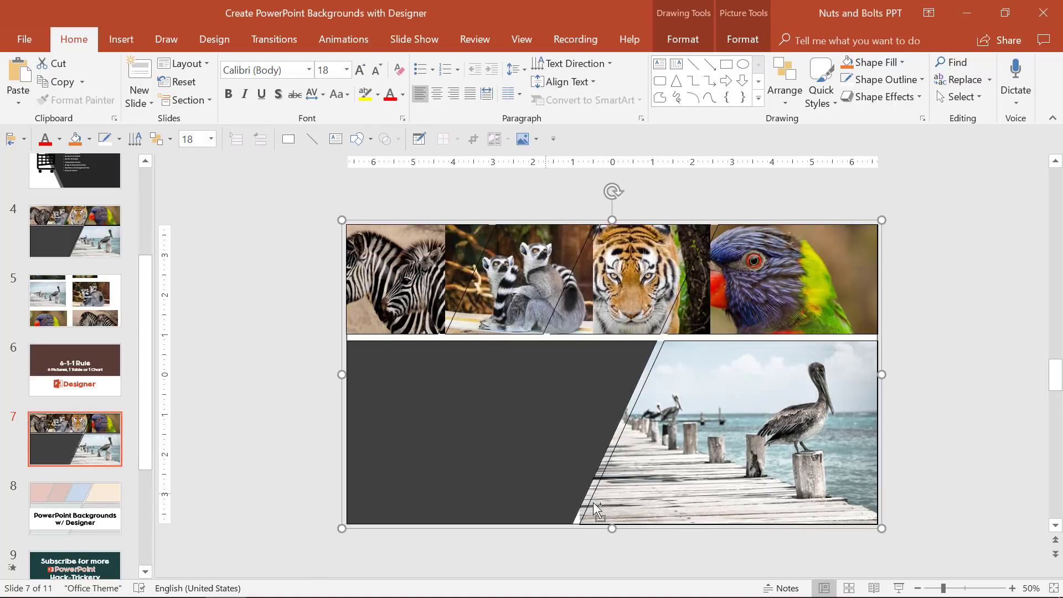
key(ctrl+shift+g)
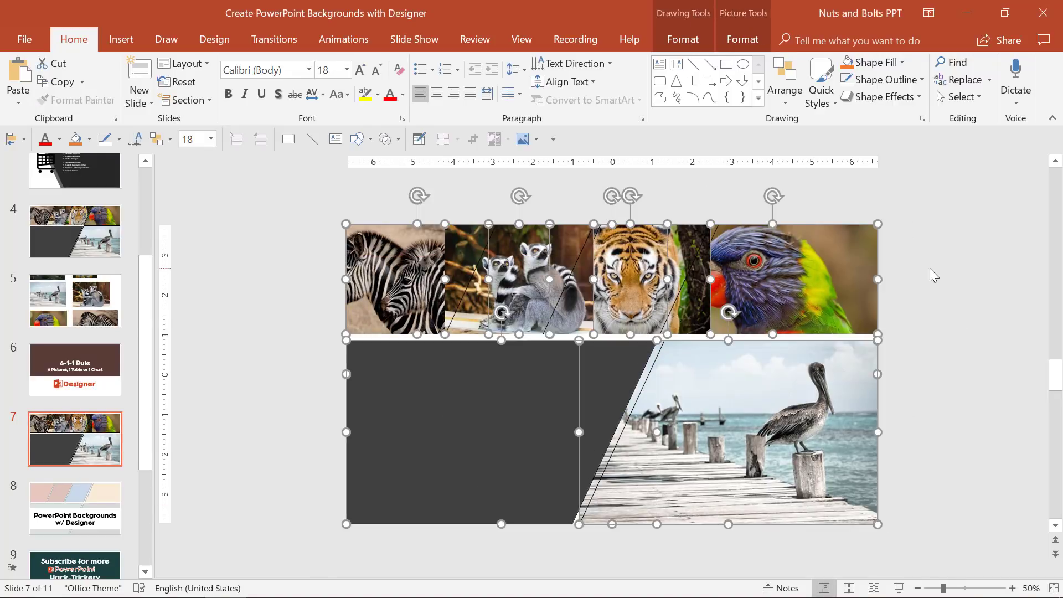
click(929, 268)
Delete the zebra, lemur, tiger, parrot and pelican photos from the collage.
click(384, 283)
key(Delete)
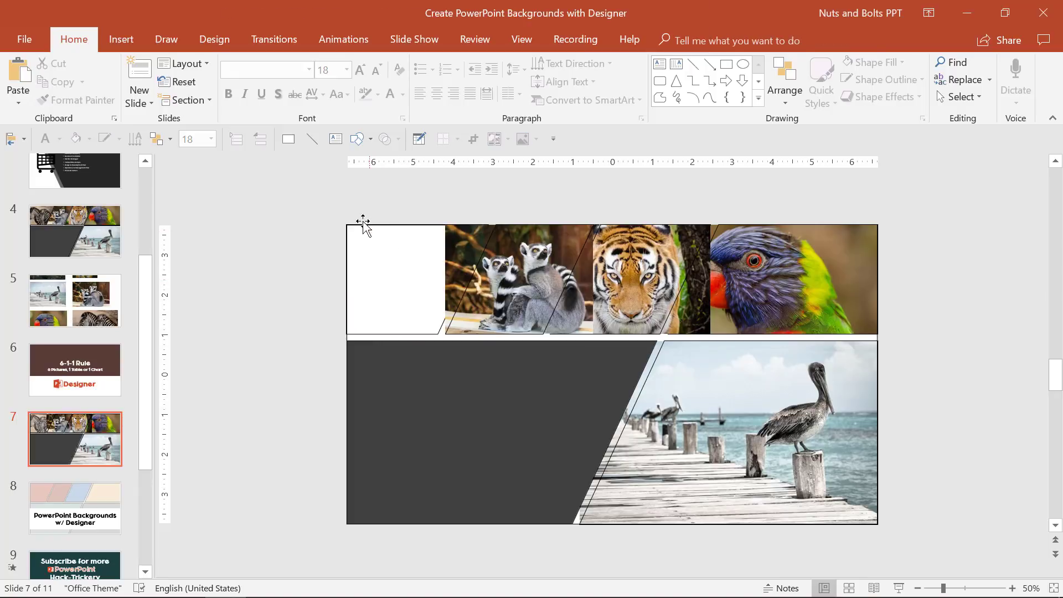
click(507, 279)
key(Delete)
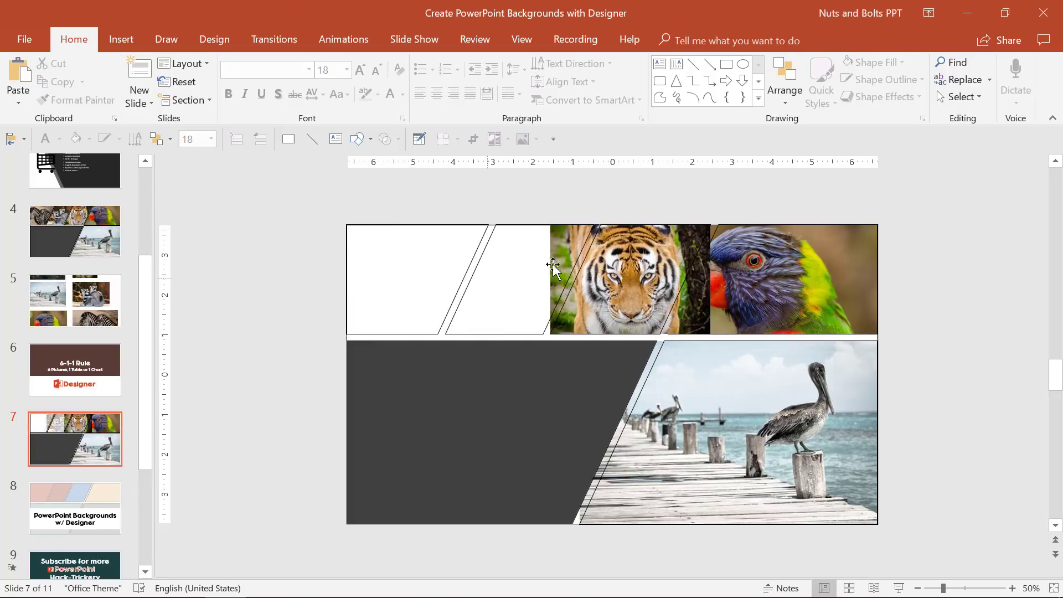
click(558, 252)
key(Delete)
click(699, 275)
key(Delete)
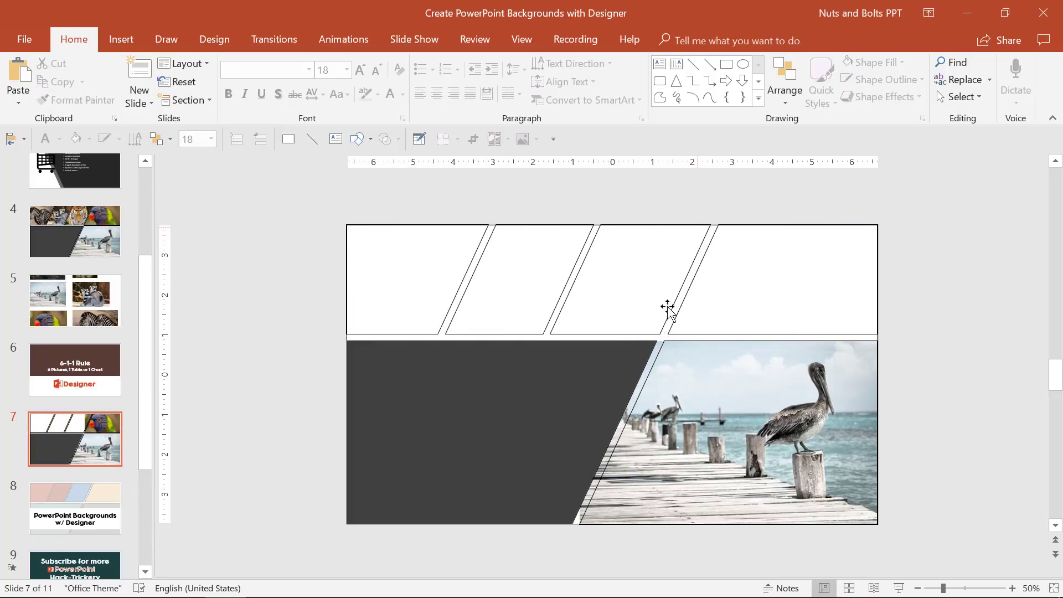
click(773, 404)
key(Delete)
Delete the dark grey shape and keep the lower-left parallelogram in its original place.
click(546, 386)
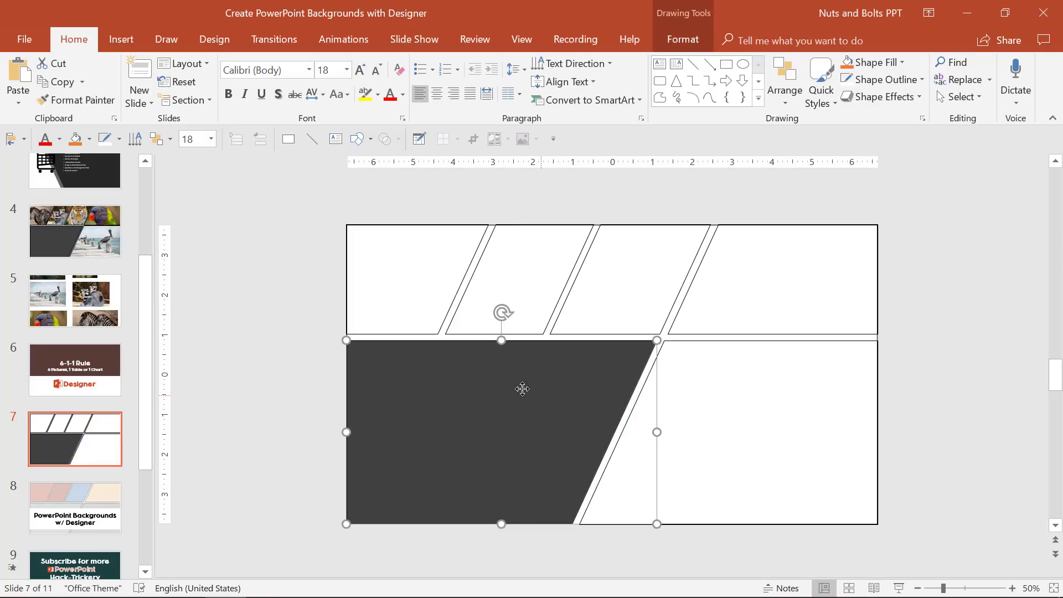
drag(520, 387, 390, 403)
key(Delete)
drag(345, 340, 238, 350)
key(ctrl+z)
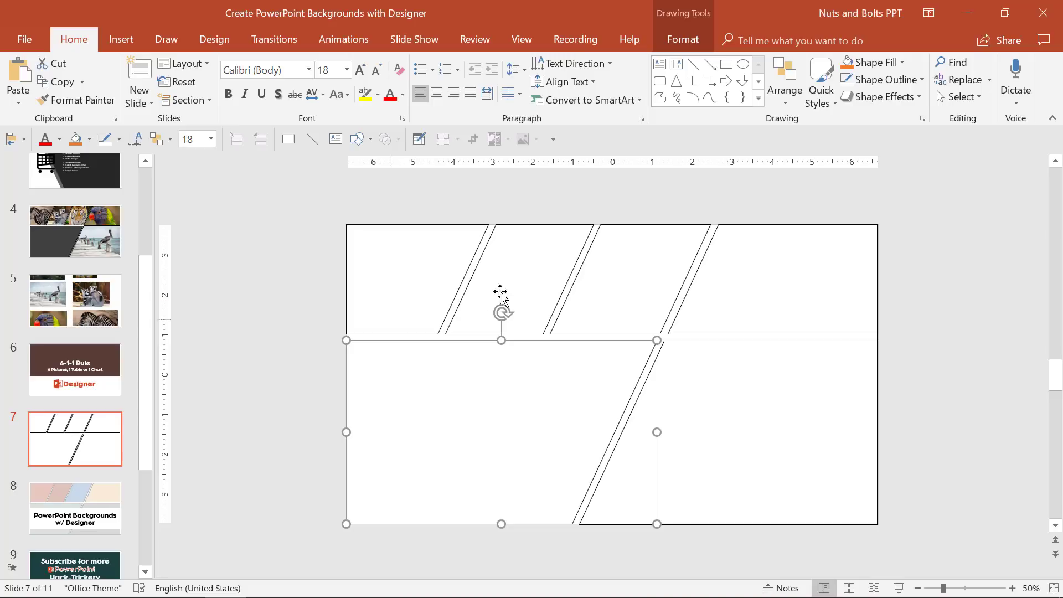
Using the Selection Pane, delete the full-slide Rectangles 5, 6 and 7.
click(786, 94)
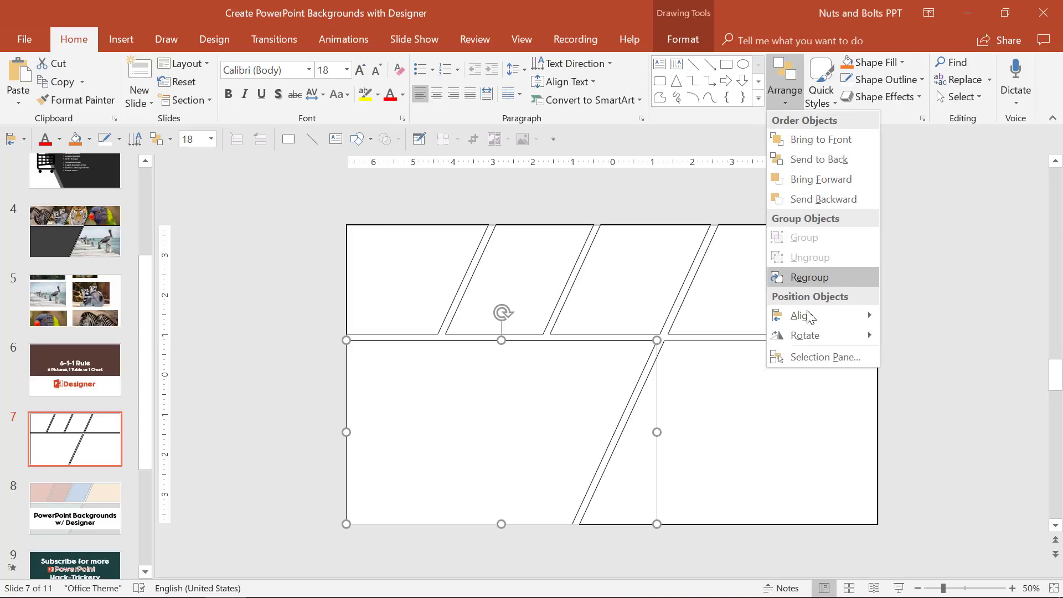
click(809, 356)
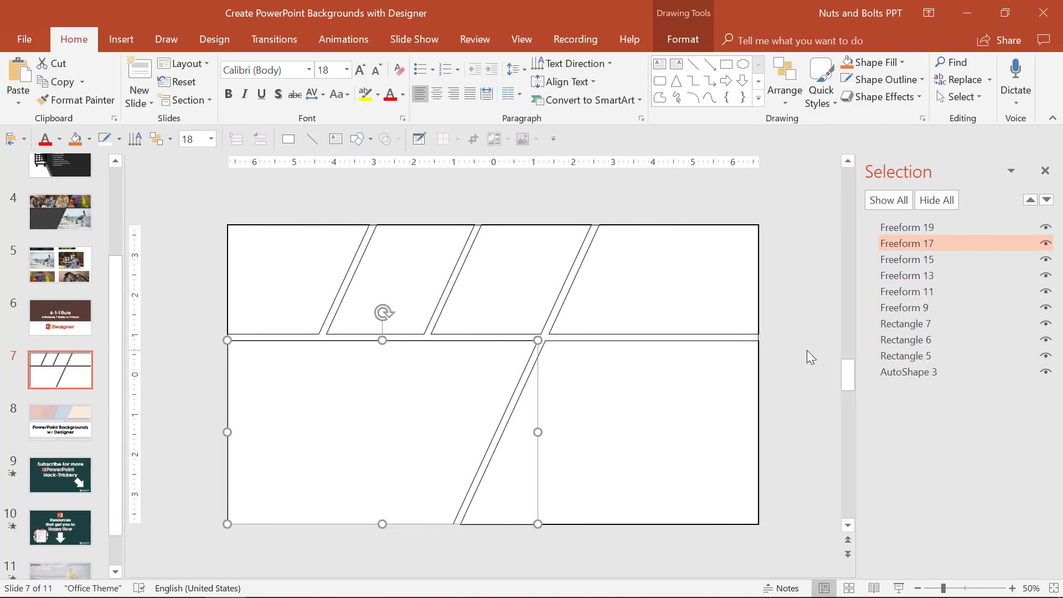
click(906, 356)
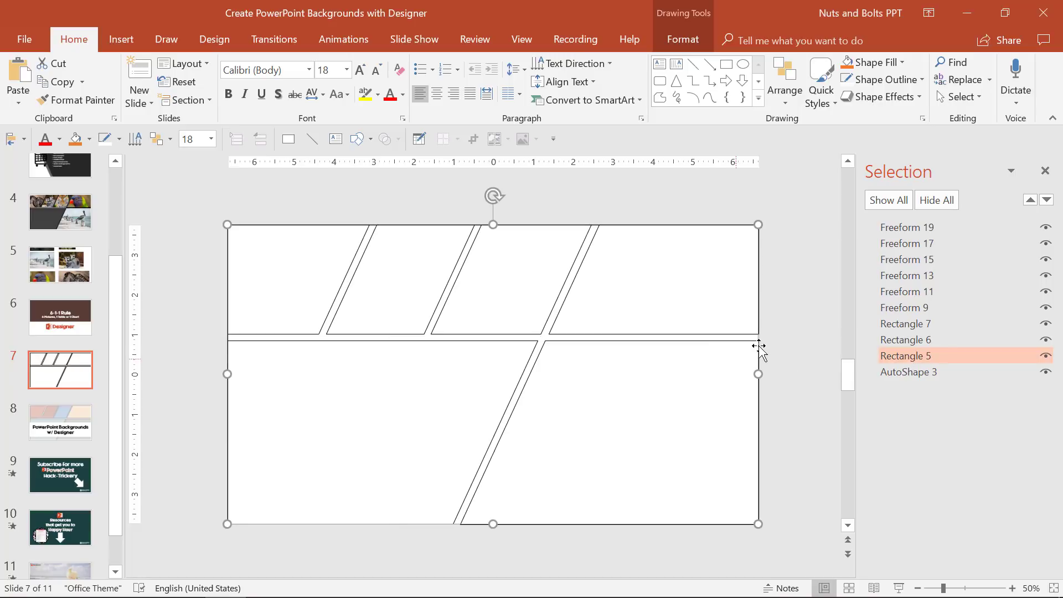
drag(786, 361, 832, 386)
key(Delete)
click(914, 340)
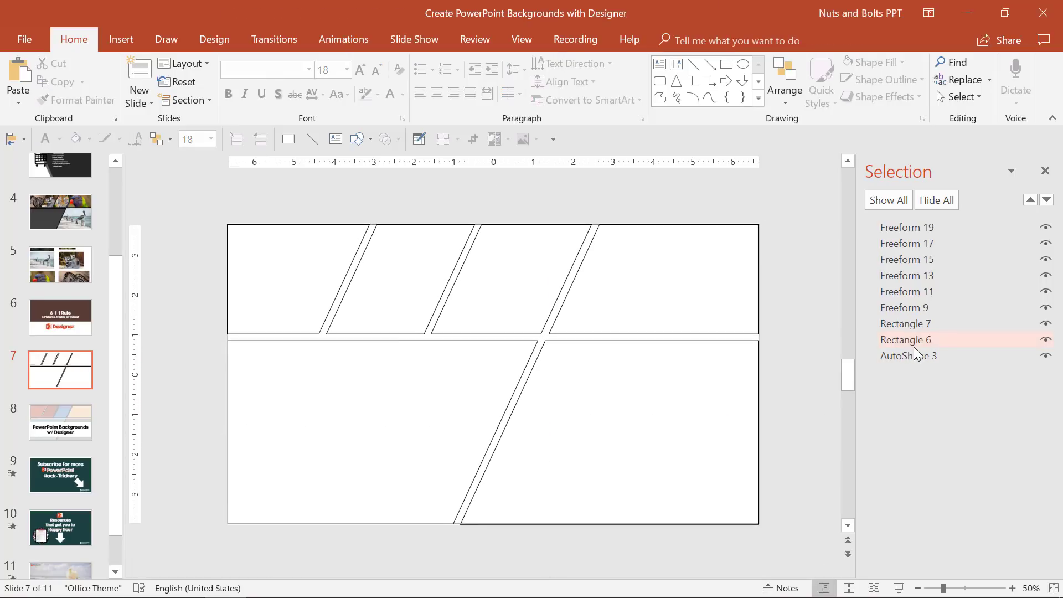
drag(754, 335, 820, 378)
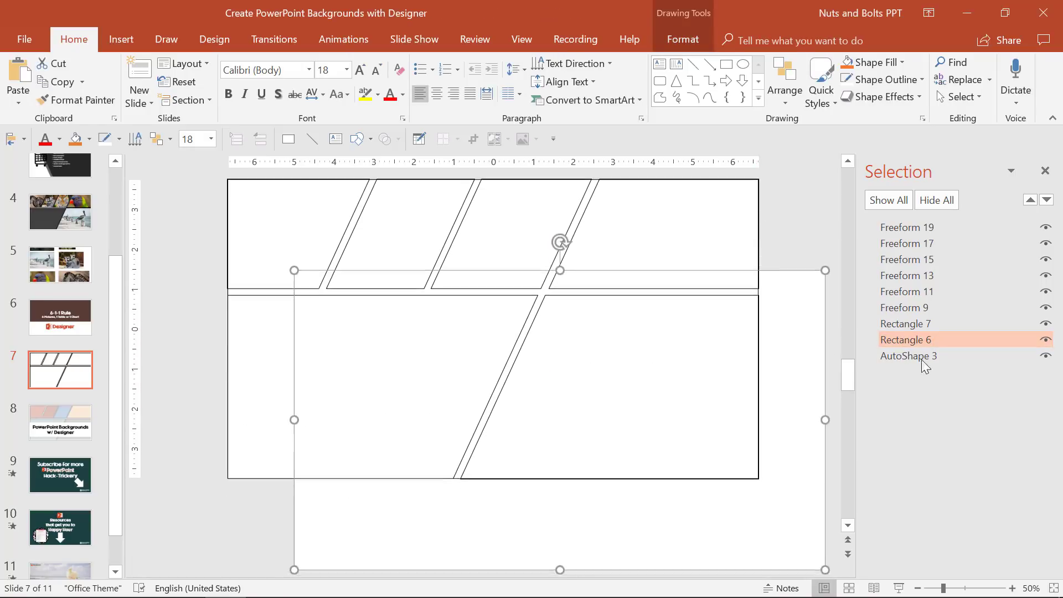
key(Delete)
click(917, 324)
drag(759, 339, 833, 274)
key(Delete)
Fill the top-left slanted panel green, leaving the outline shape behind it unmoved.
click(1045, 170)
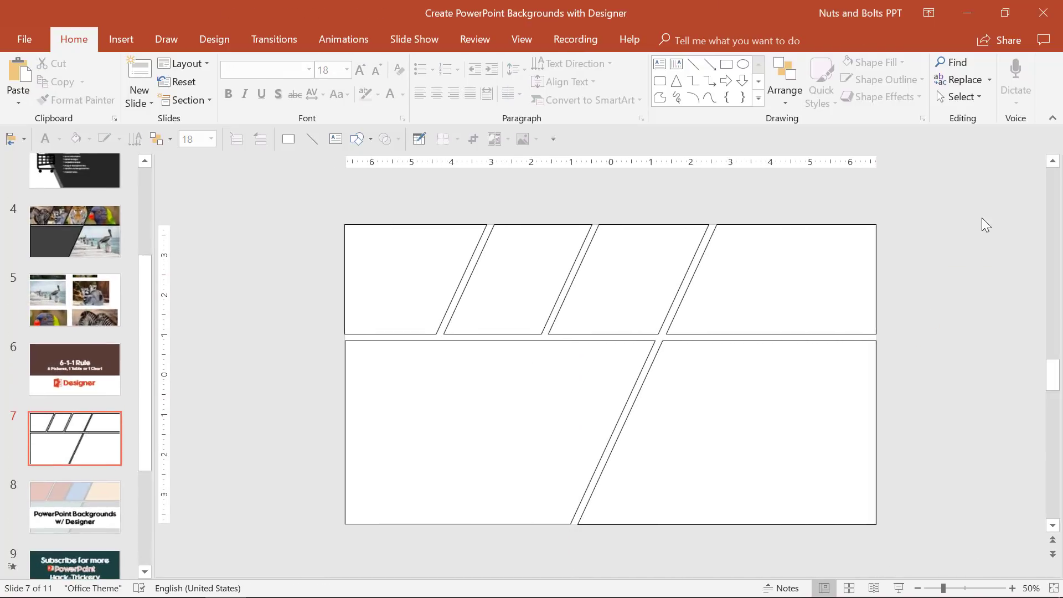
click(429, 230)
drag(420, 232, 344, 311)
key(ctrl+z)
click(374, 224)
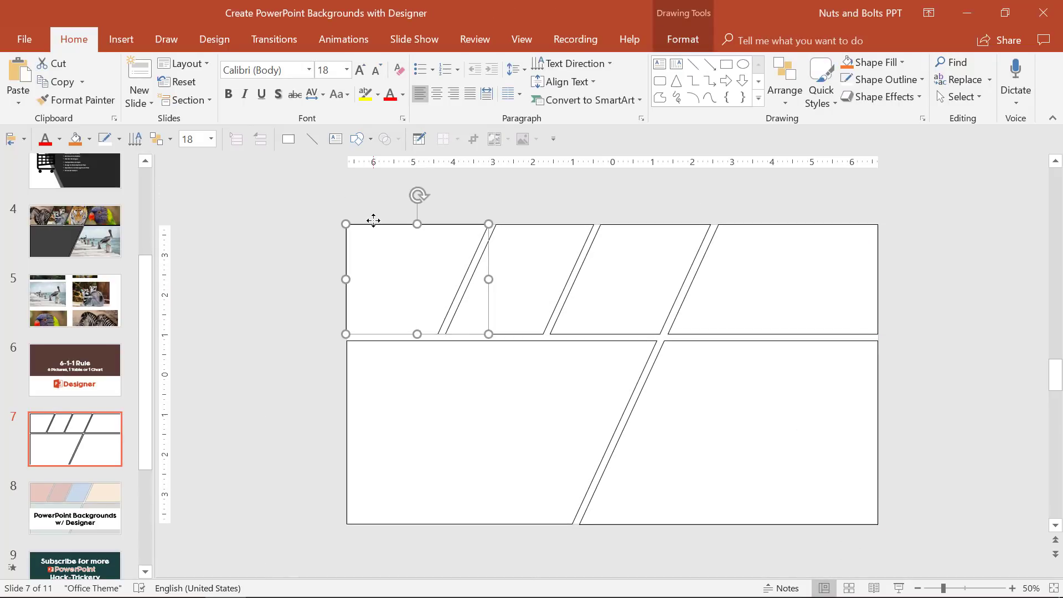
key(alt)
key(3)
click(191, 178)
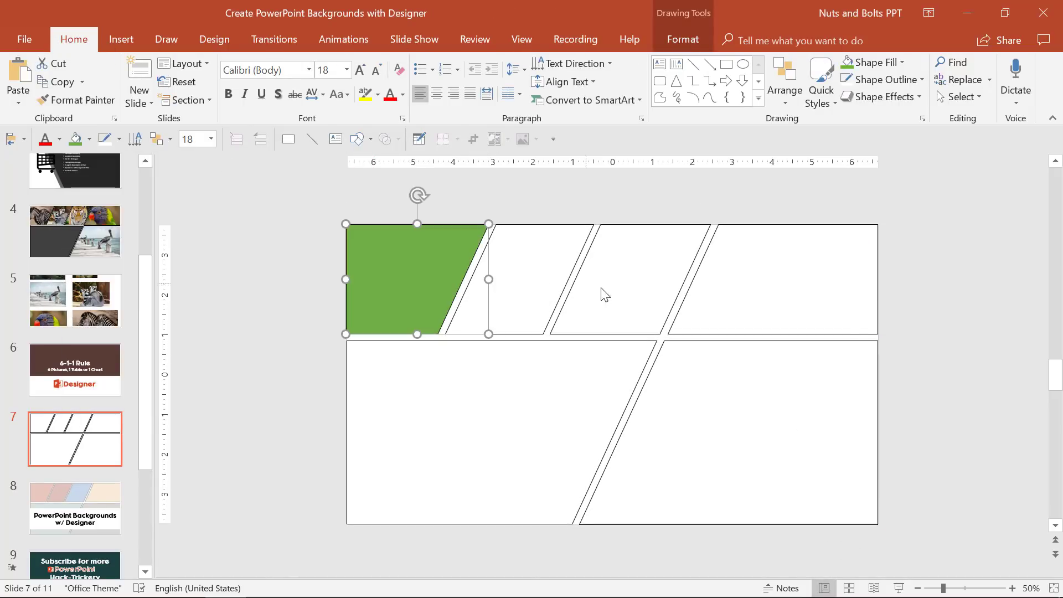
Fill the second top panel with the title-bar red using the Eyedropper.
click(549, 229)
click(691, 32)
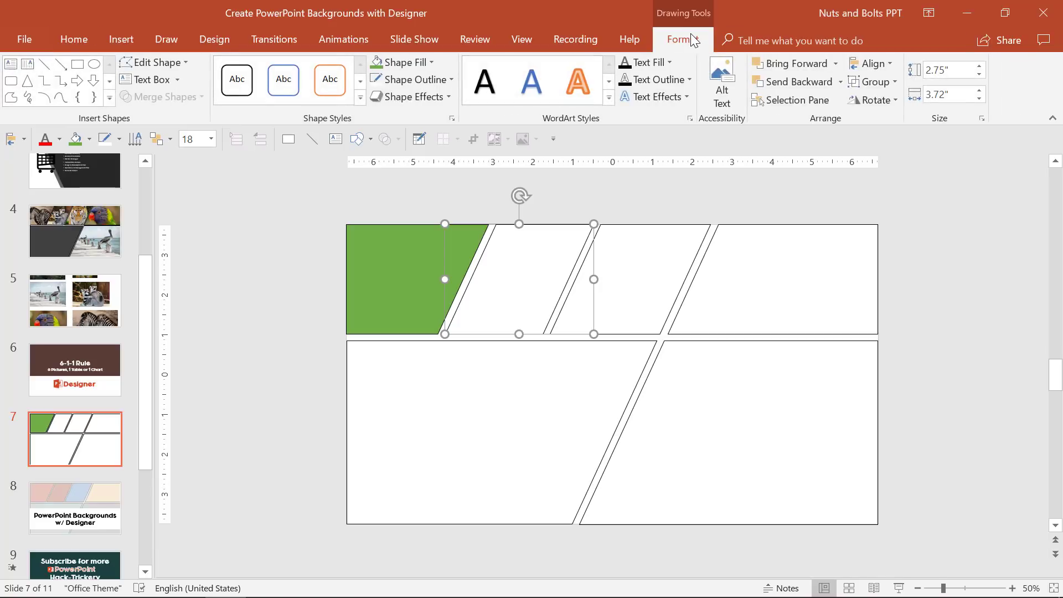
click(434, 62)
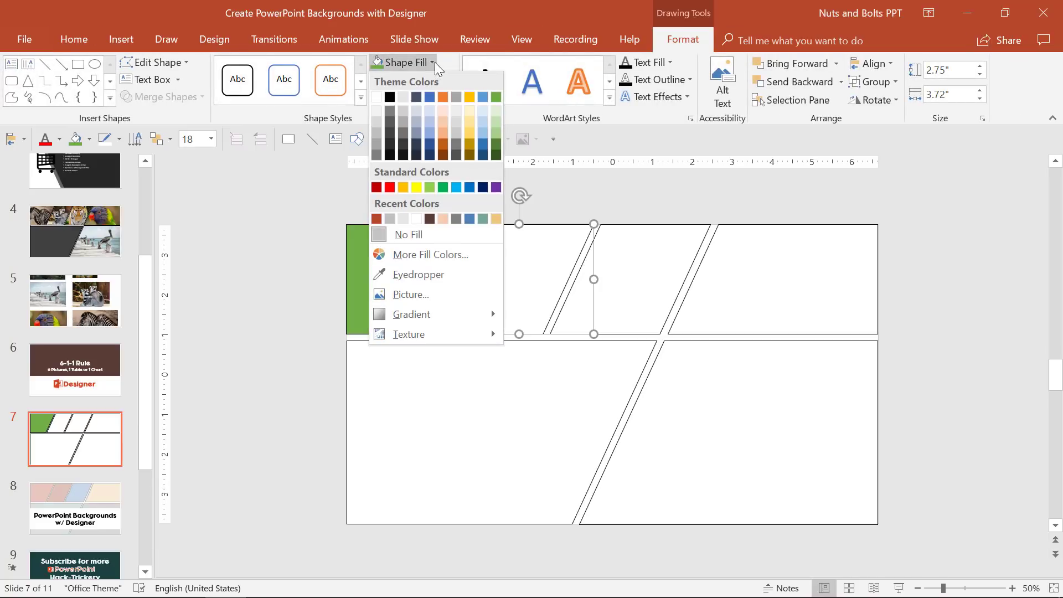
click(444, 277)
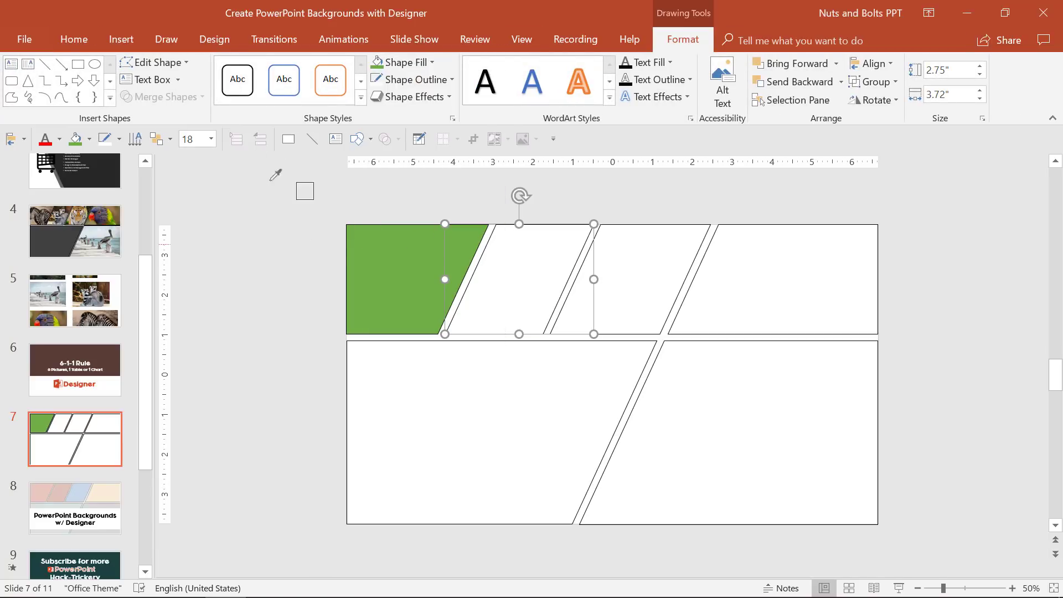
click(176, 22)
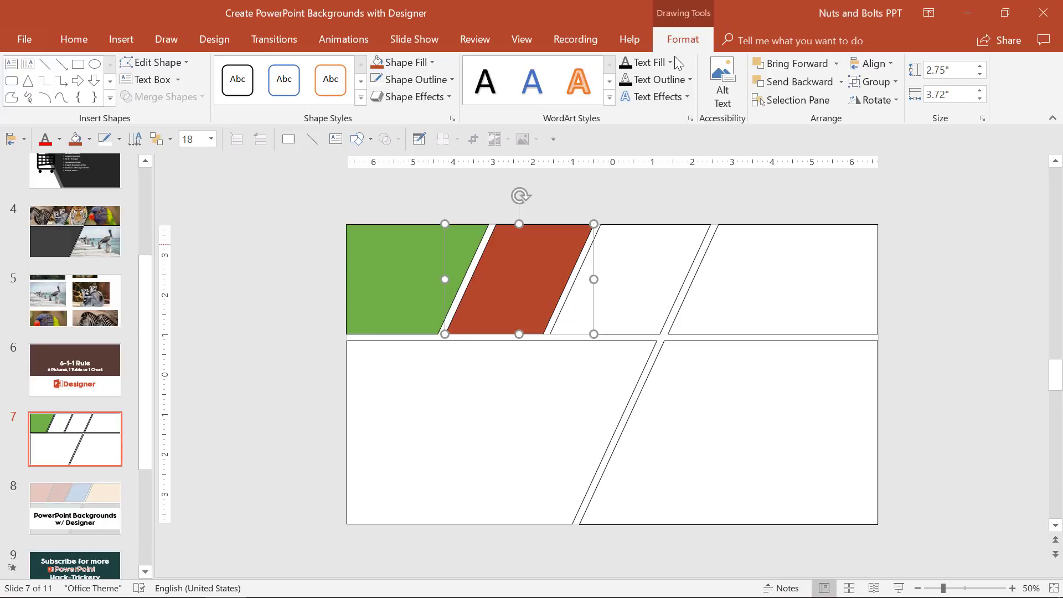
Fill the third top panel with an eyedropper-sampled blue, then select the left panels.
click(692, 226)
click(432, 62)
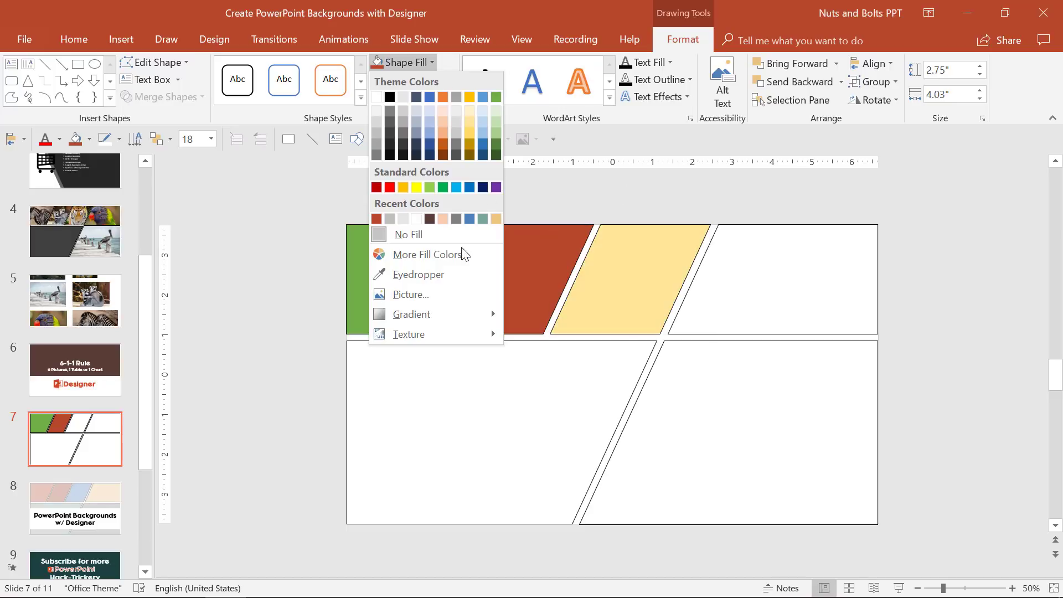
click(434, 274)
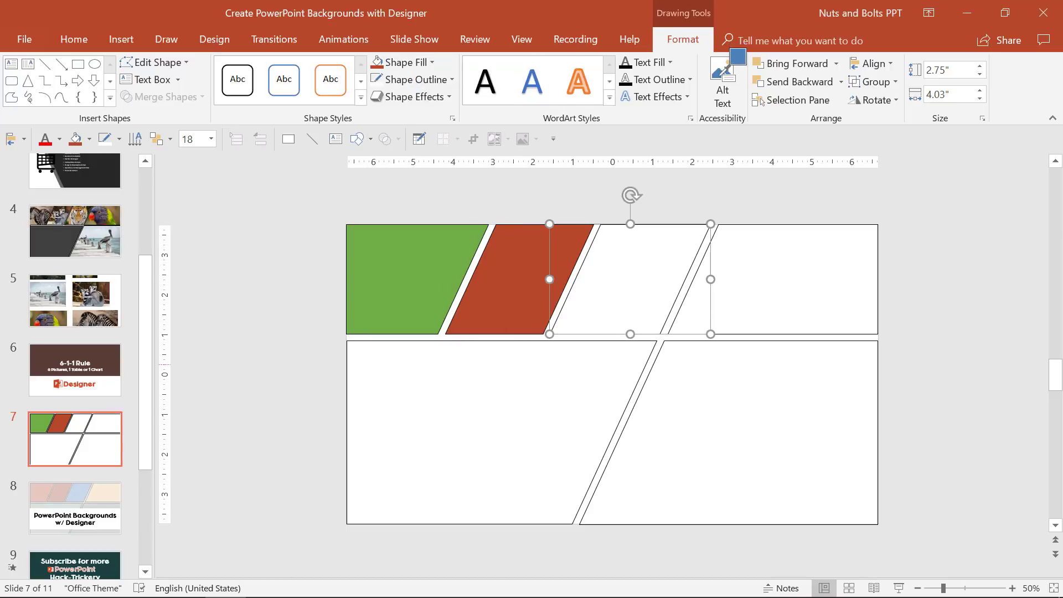
click(721, 69)
click(619, 556)
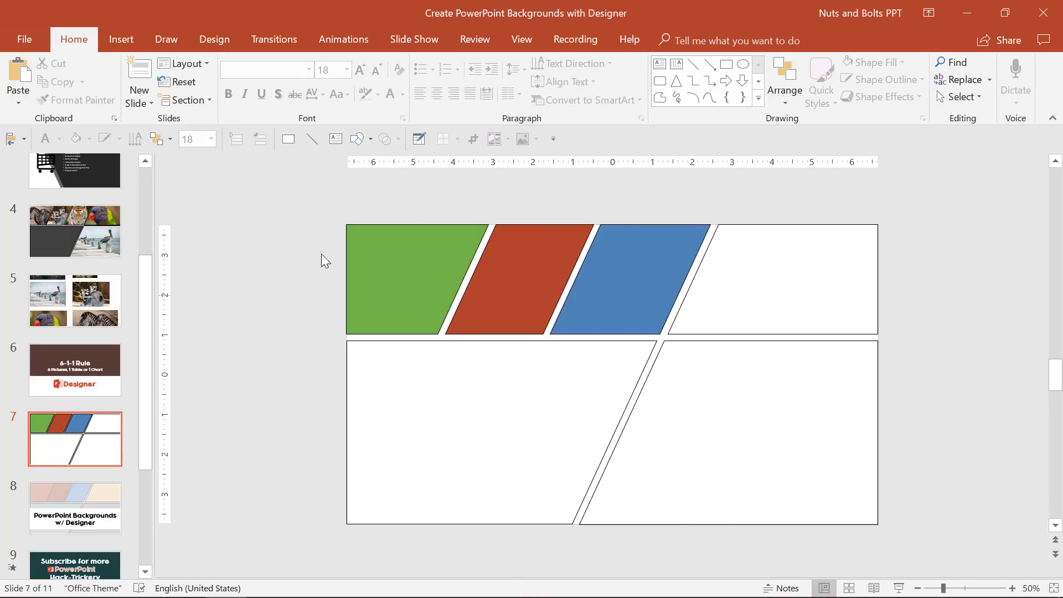
drag(321, 253, 729, 559)
Fill the four selected left panels dark grey.
click(89, 139)
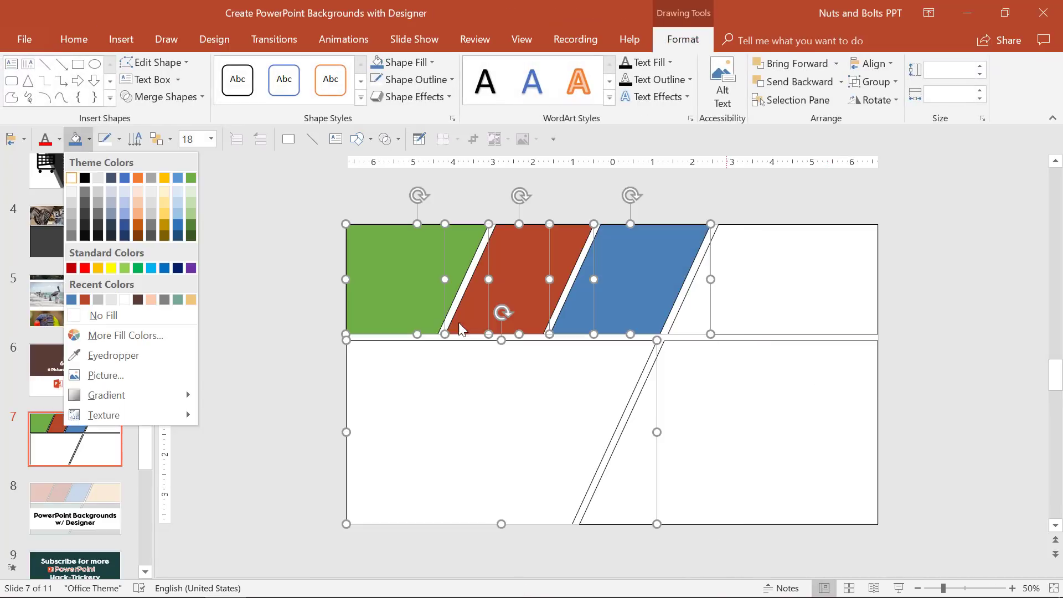
click(85, 201)
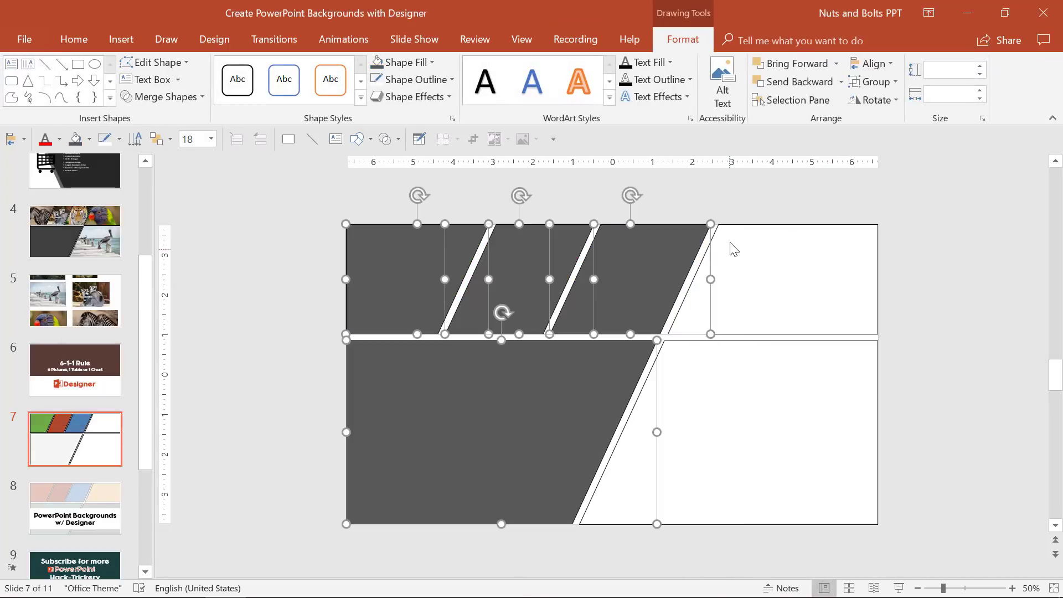
drag(917, 535, 530, 197)
key(alt+3)
key(Escape)
Fill the top-right and lower-right panels black.
click(889, 332)
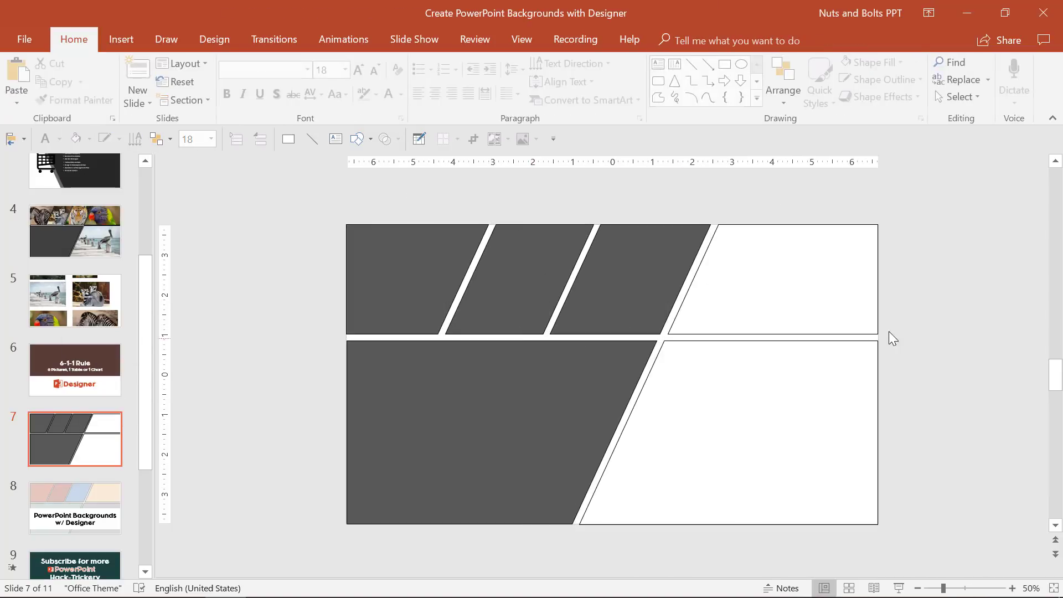
click(880, 323)
click(877, 377)
key(ctrl+z)
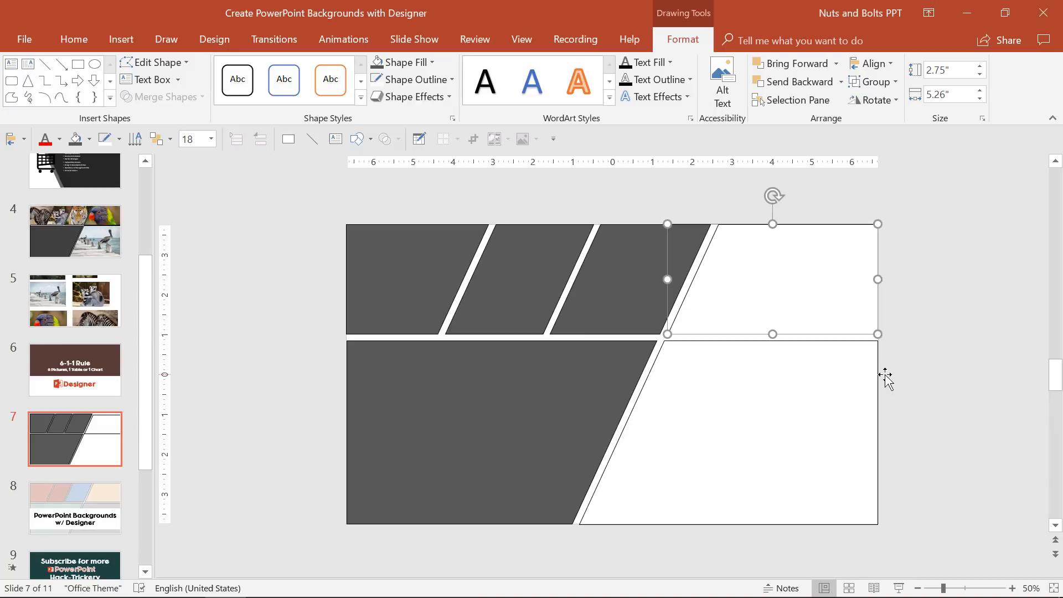
shift+click(881, 379)
key(alt+3)
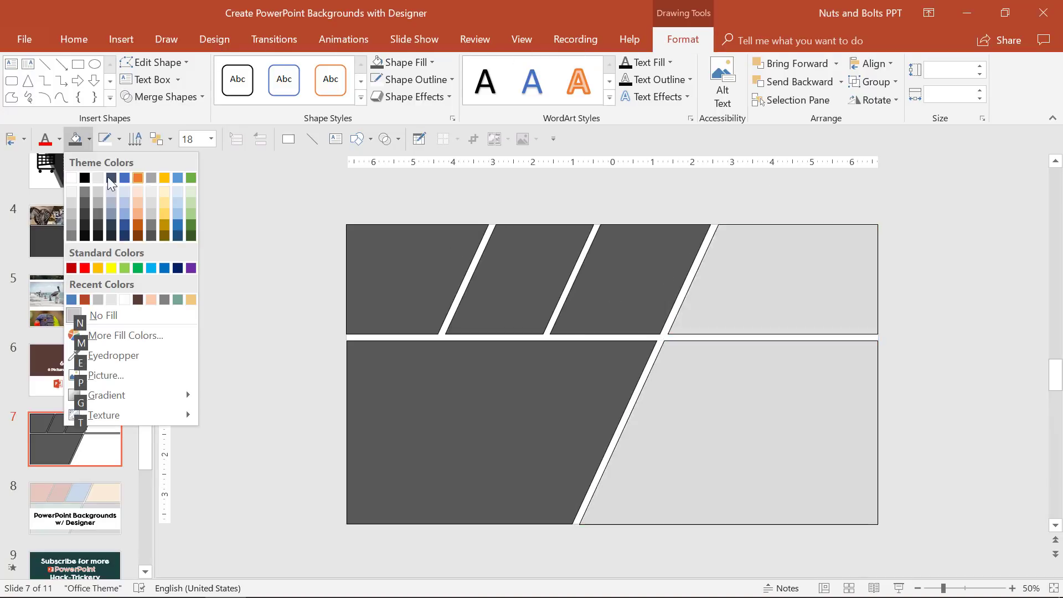
click(84, 178)
Select all the recoloured panels and remove them from slide 7.
drag(276, 196, 931, 533)
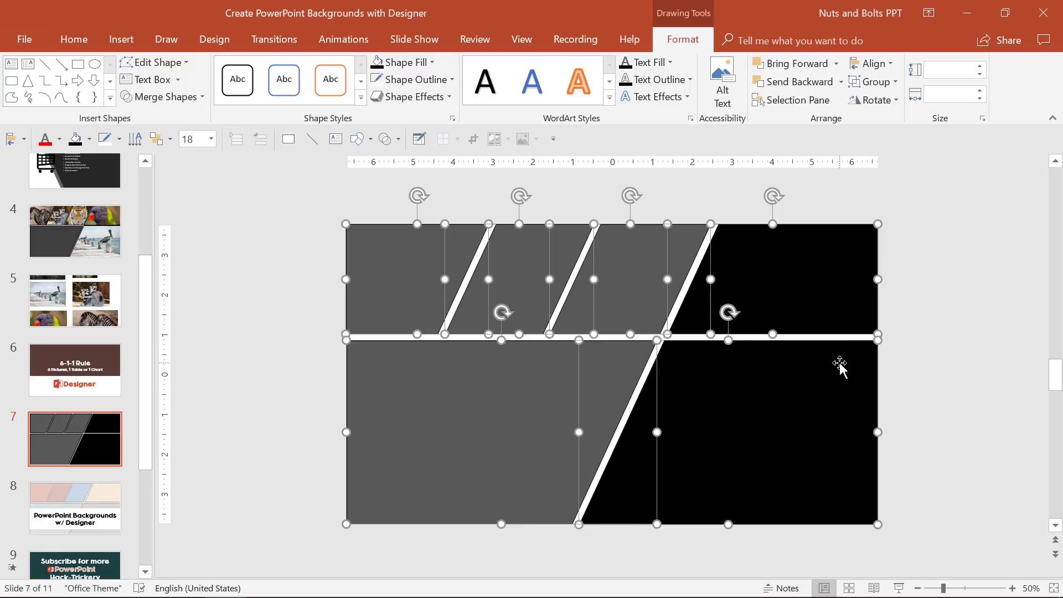
drag(817, 325, 882, 344)
key(Escape)
key(Delete)
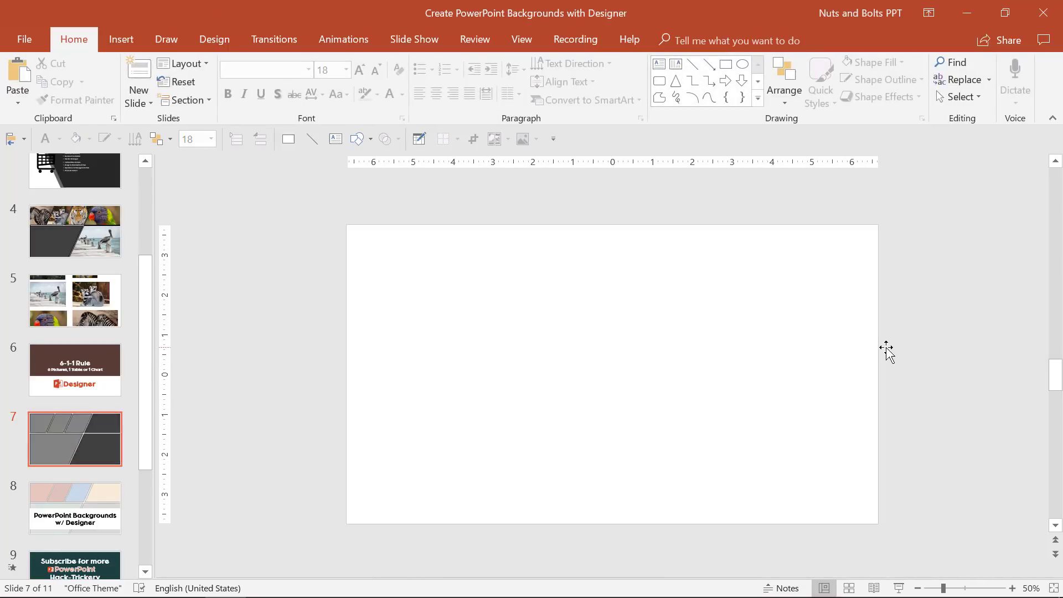
shift+click(824, 588)
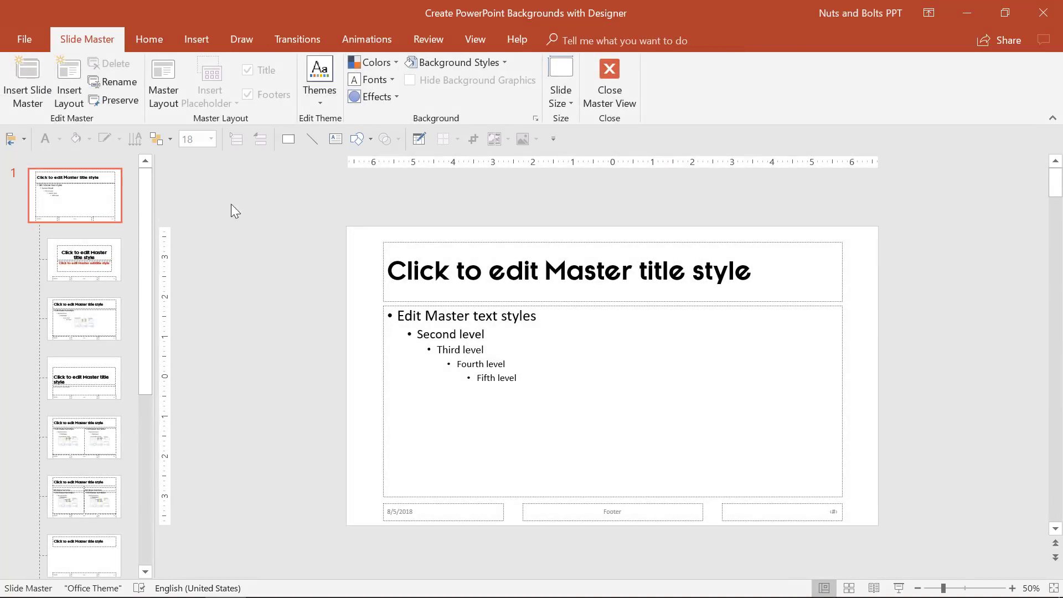
key(ctrl+v)
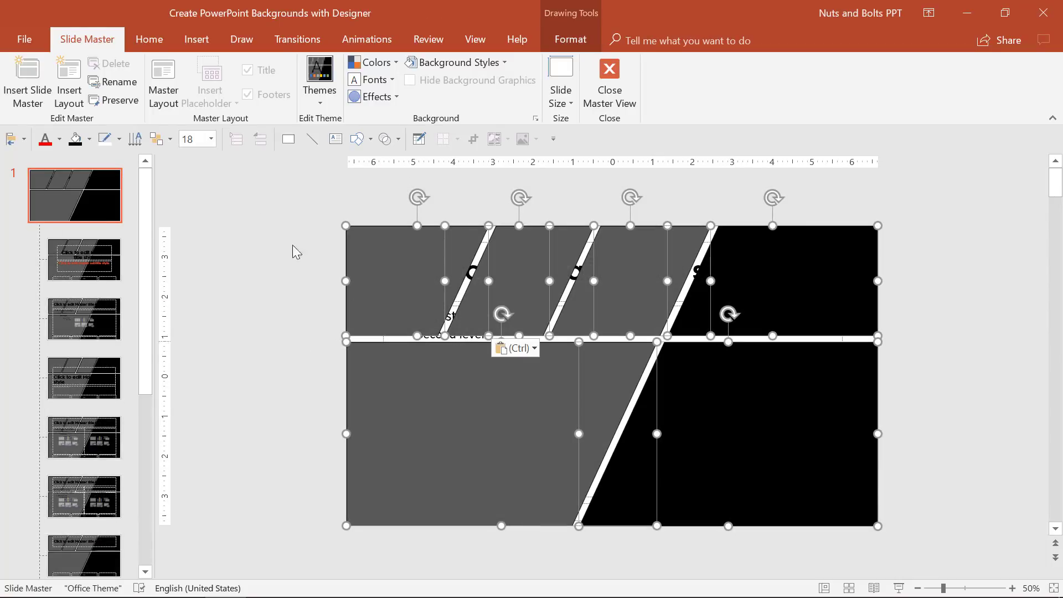
key(ctrl+z)
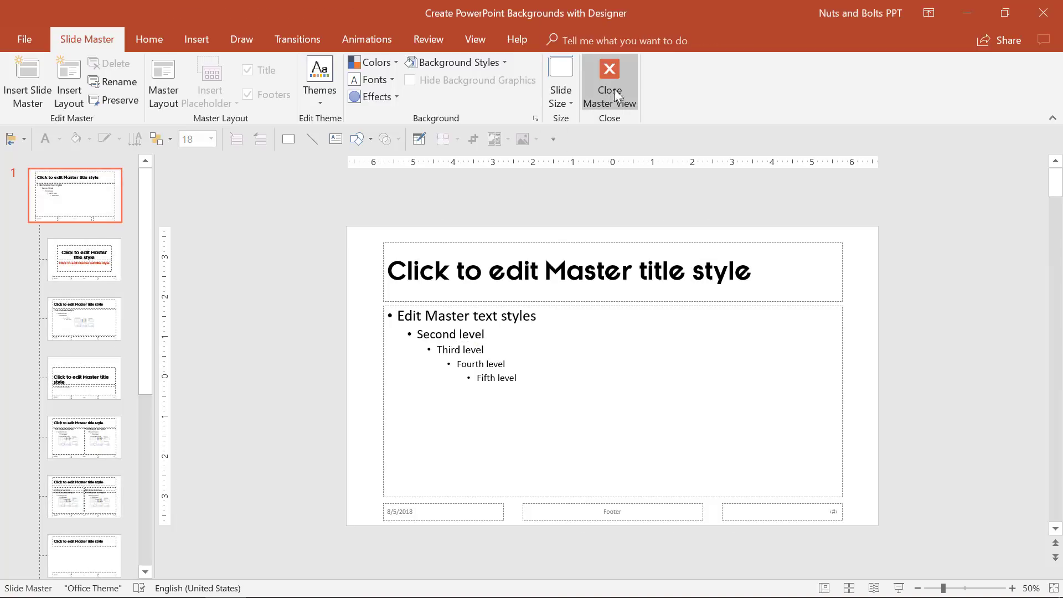
click(617, 84)
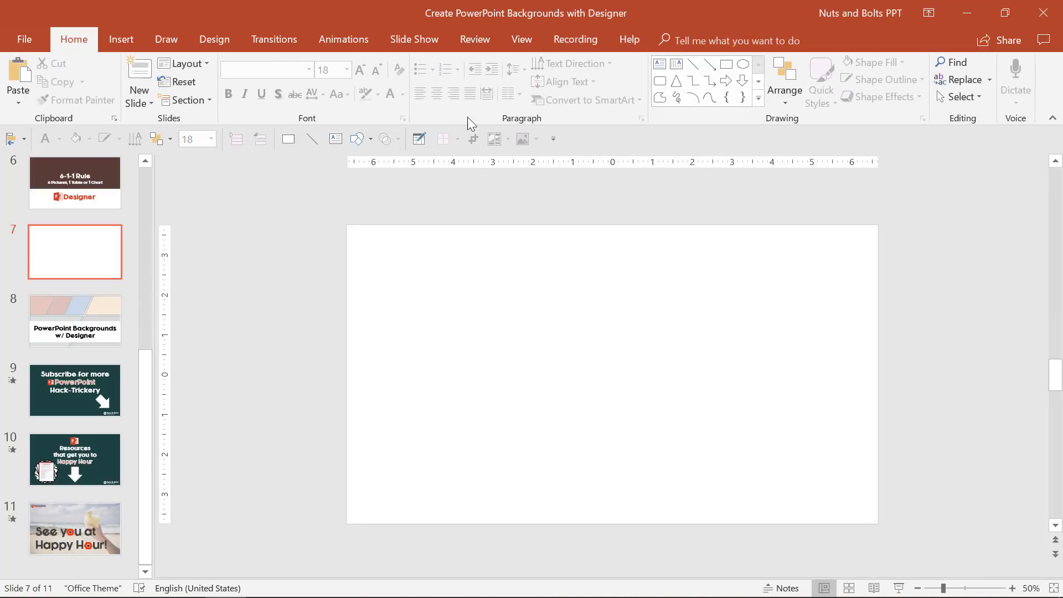
Show slide 8, 'PowerPoint Backgrounds w/ Designer'.
click(63, 335)
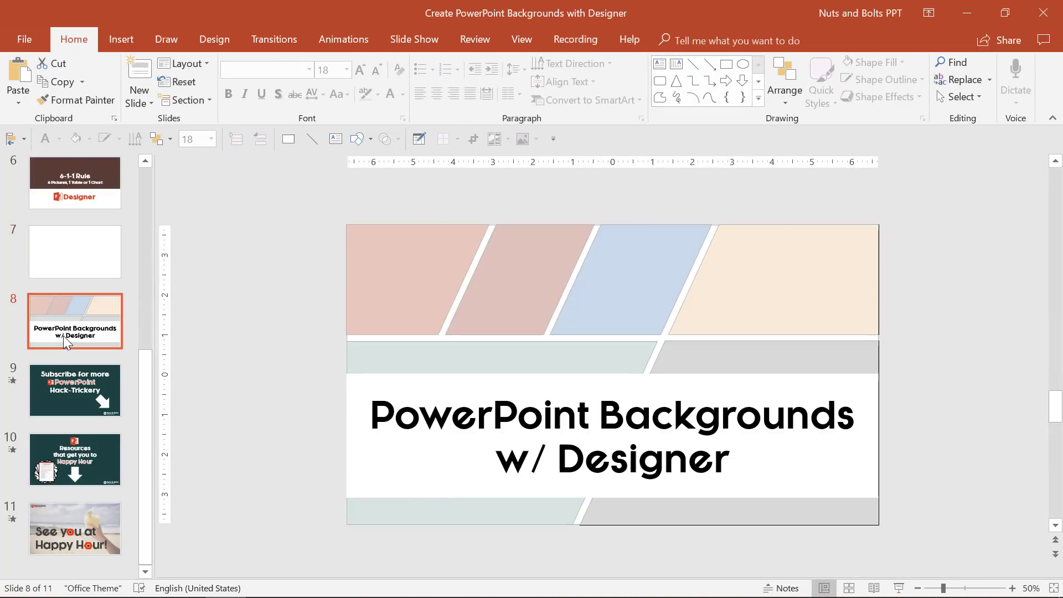